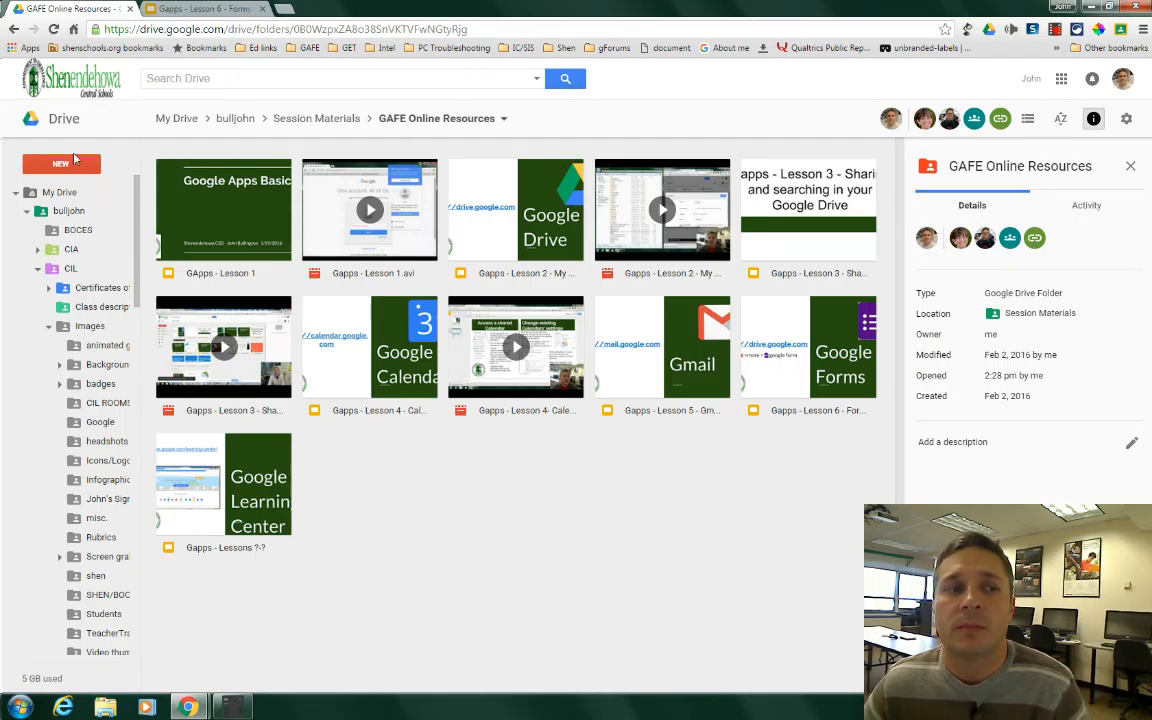
Step: Create a new Google Form in the shared GAFE Online Resources folder, accepting the folder's sharing permissions
{"action": "left_click", "coordinate": [62, 163]}
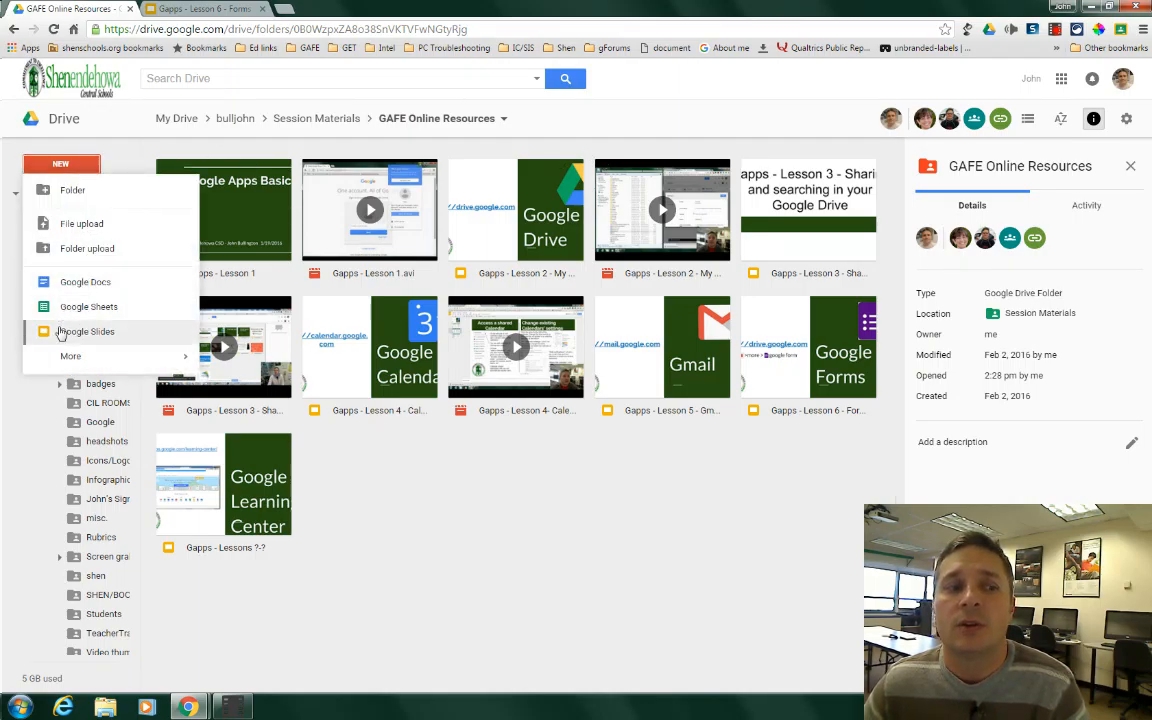
{"action": "mouse_move", "coordinate": [68, 360]}
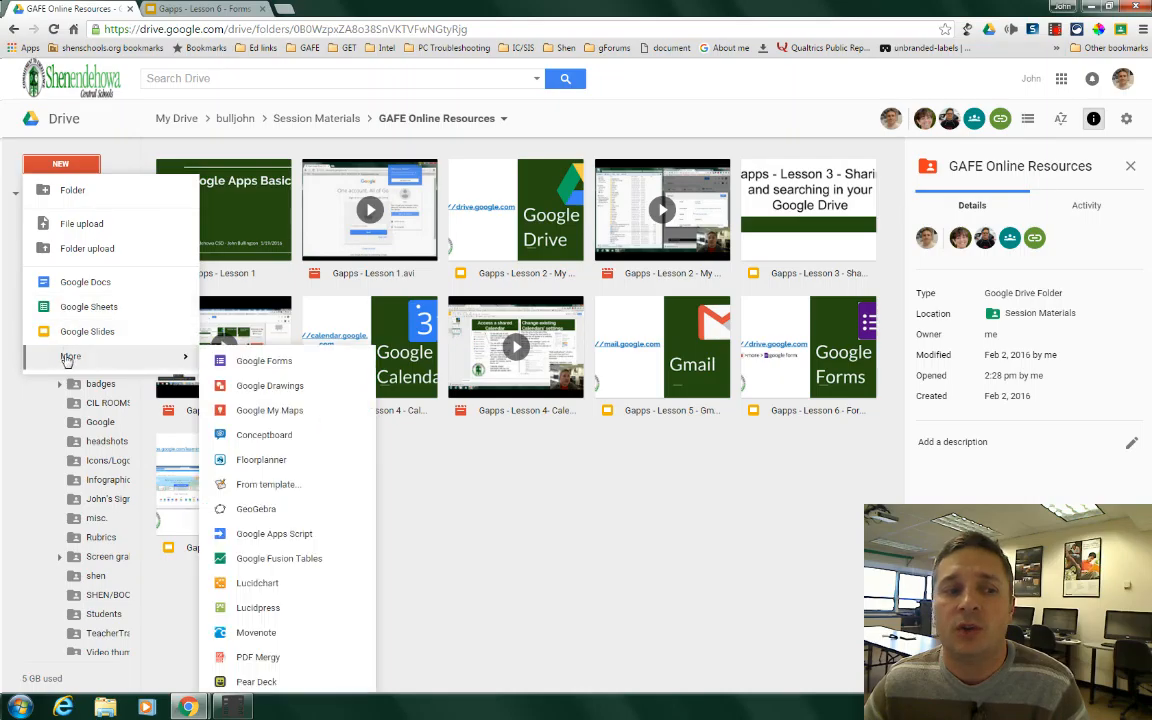
{"action": "left_click", "coordinate": [247, 364]}
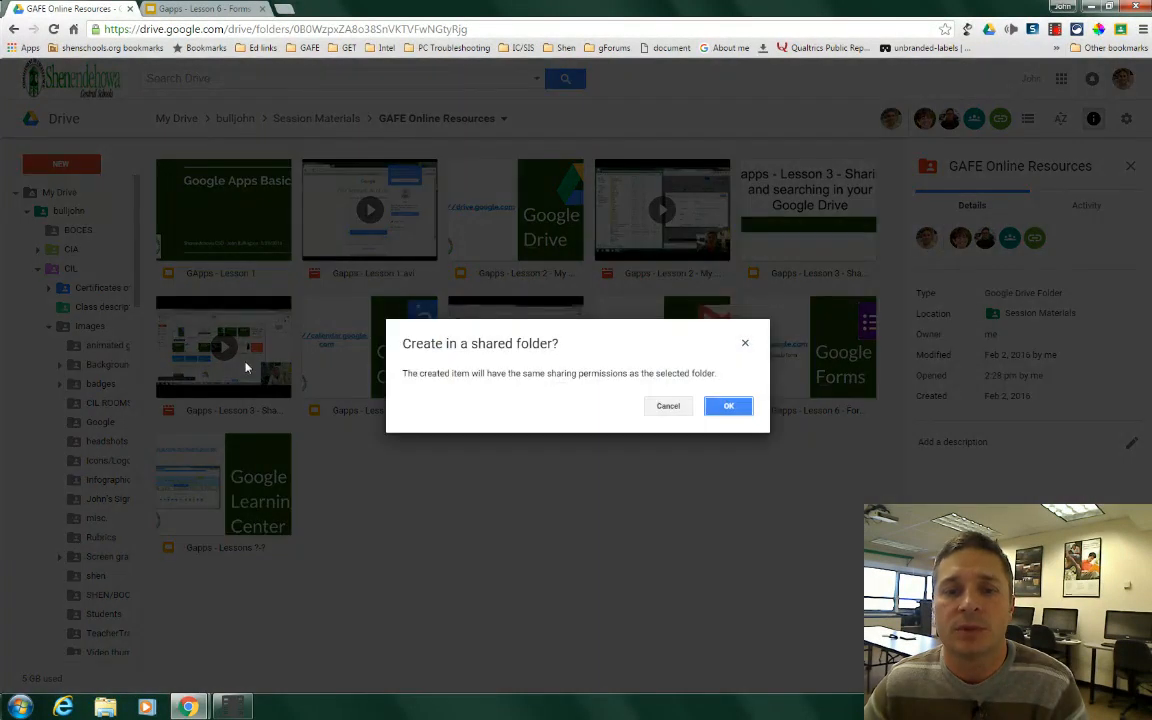
{"action": "left_click", "coordinate": [729, 406]}
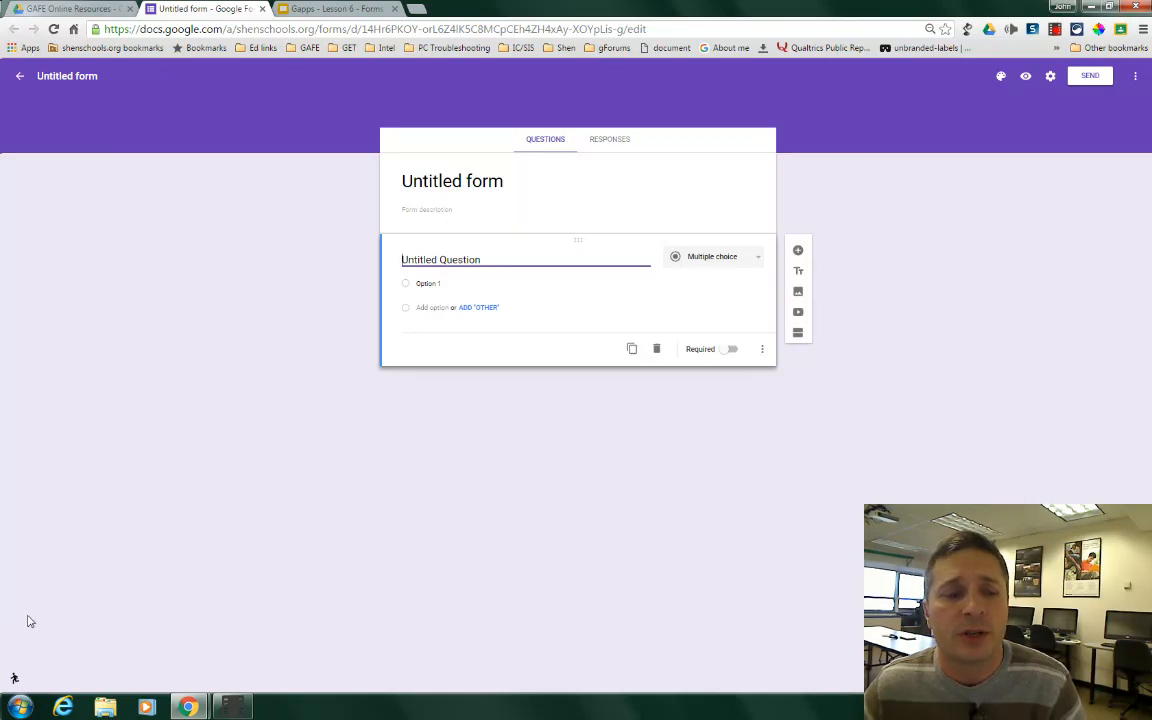
Step: Switch the blank form to the old Google Forms editor and return to the new one
{"action": "left_click", "coordinate": [14, 680]}
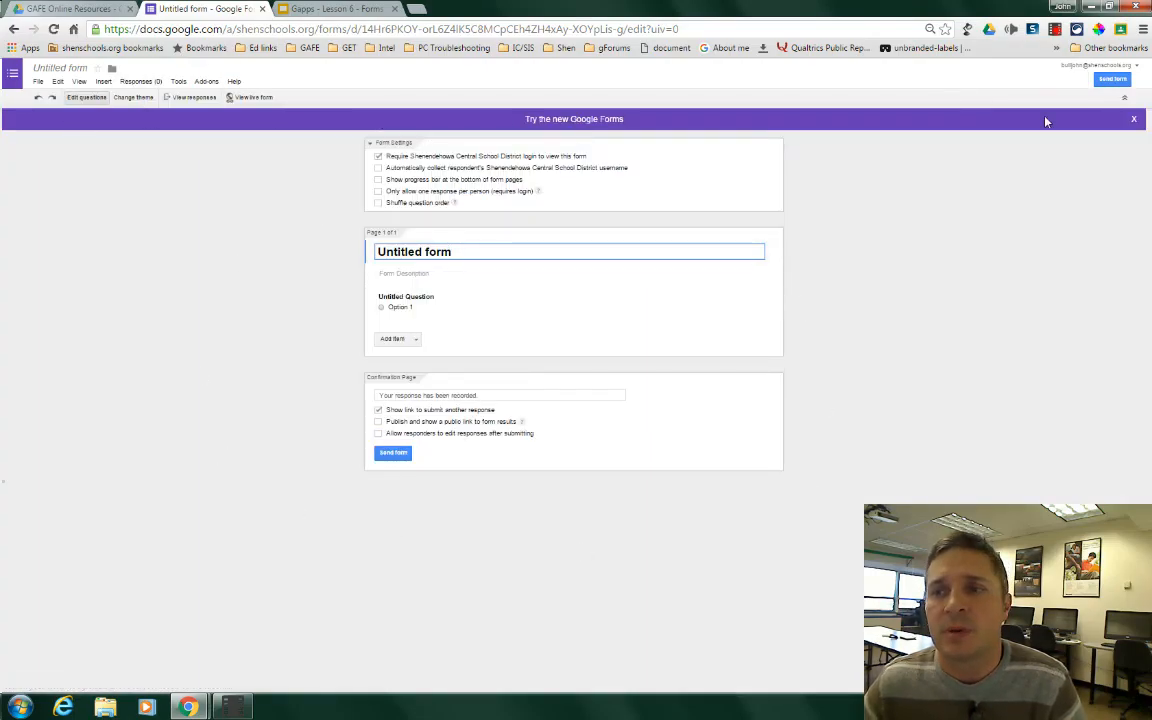
{"action": "left_click", "coordinate": [587, 121]}
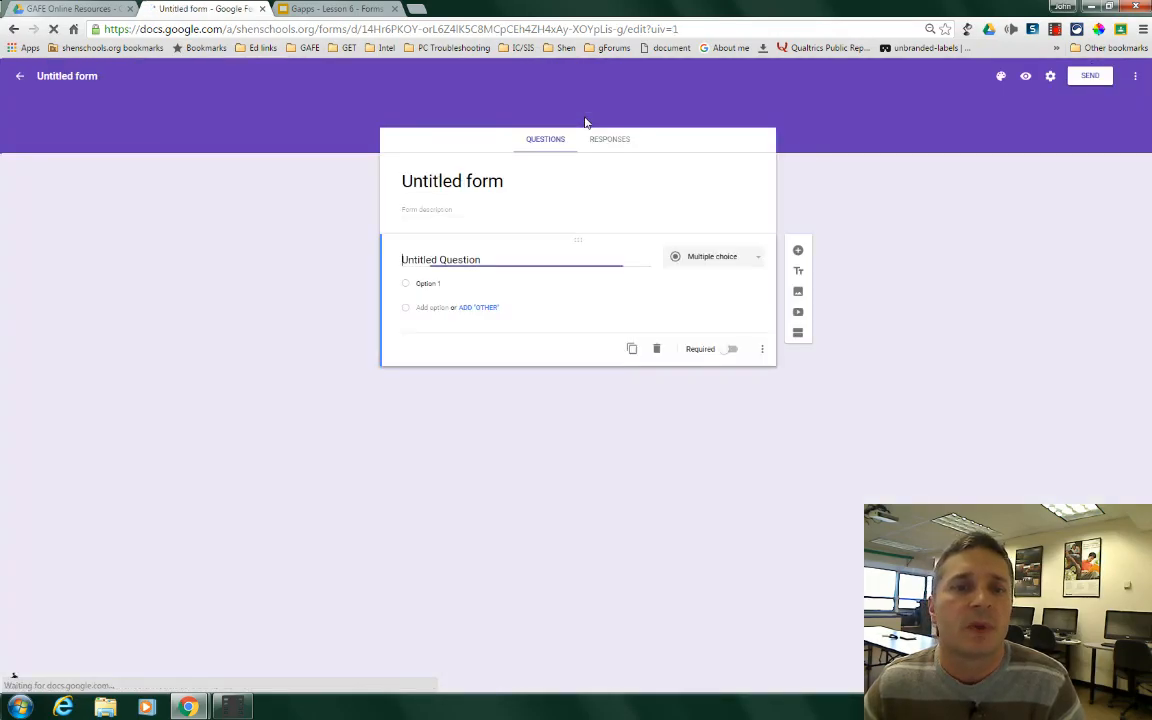
Step: Title the form "Gapps Lesson six" and give the form file the same name
{"action": "left_click", "coordinate": [485, 181]}
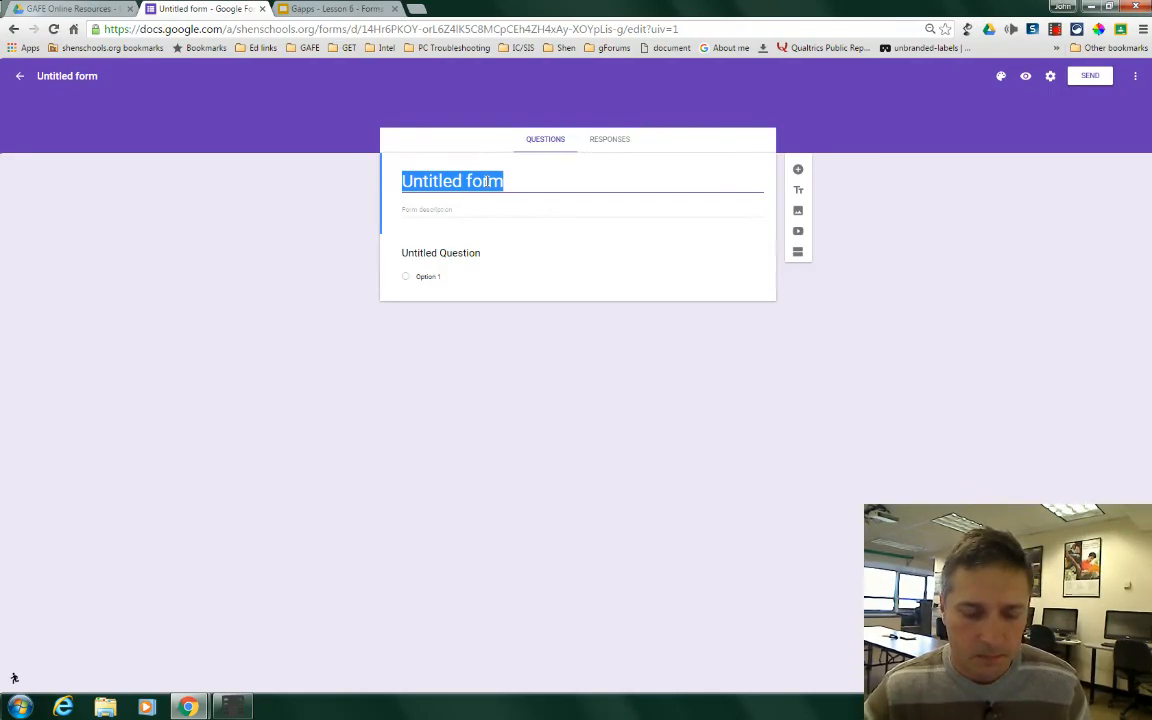
{"action": "type", "text": "Gapps"}
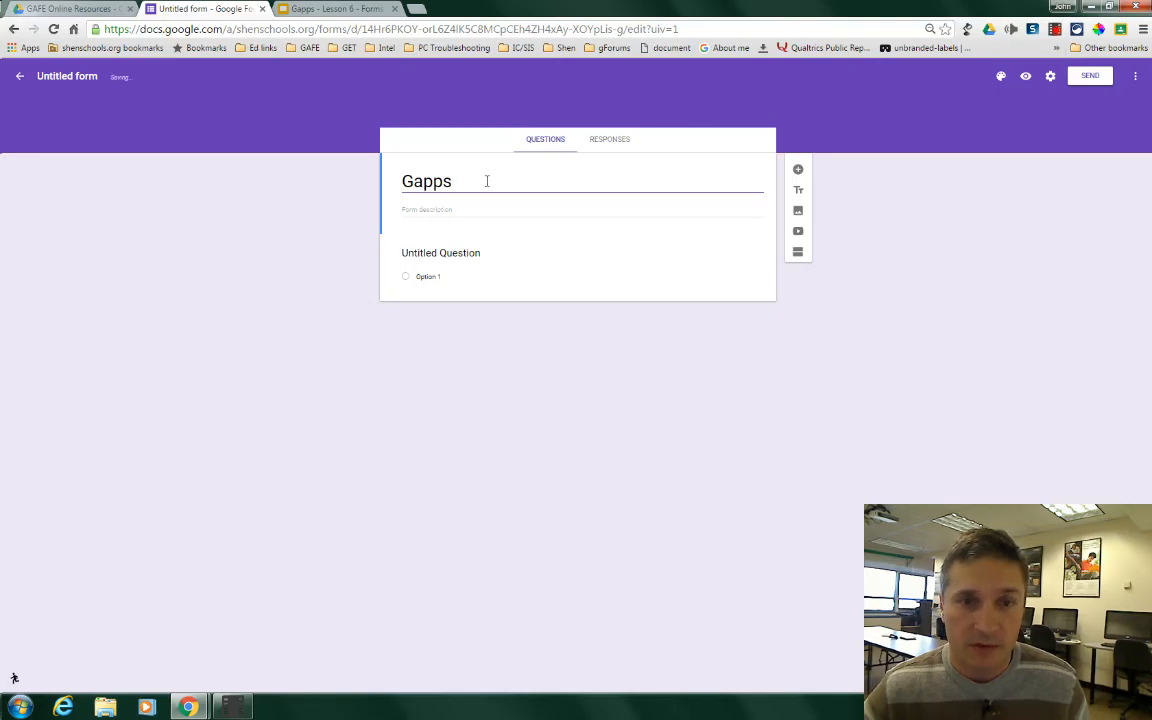
{"action": "type", "text": " Less"}
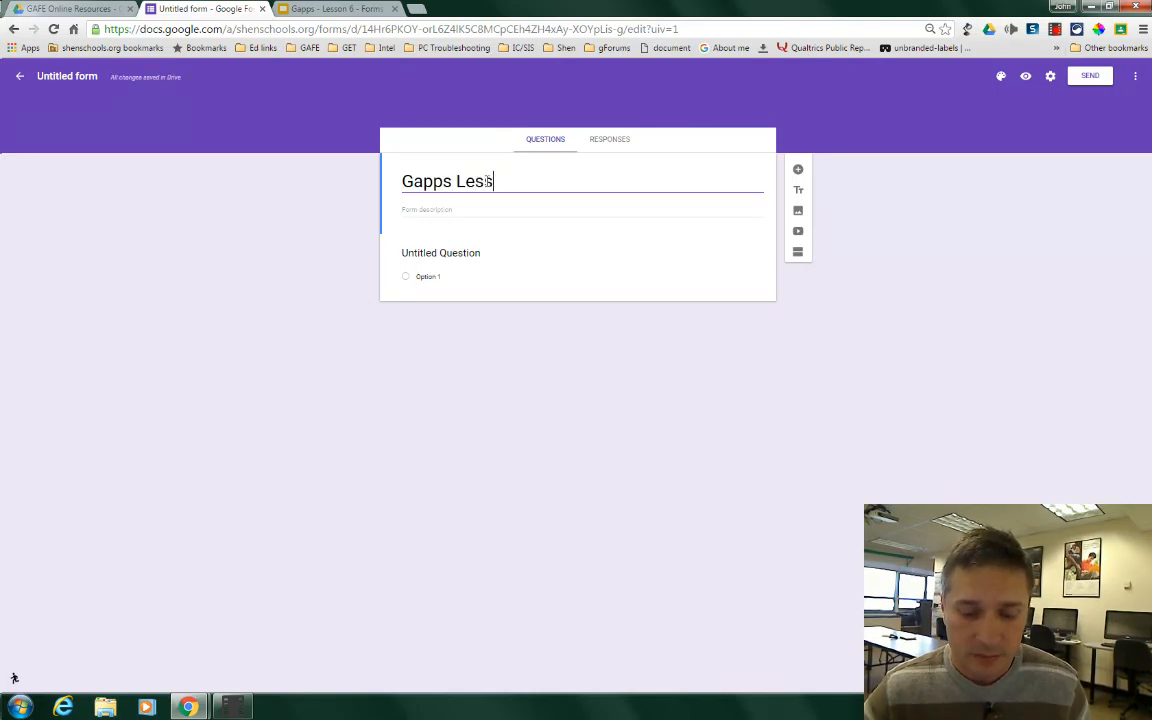
{"action": "type", "text": "on six"}
{"action": "left_click", "coordinate": [483, 210]}
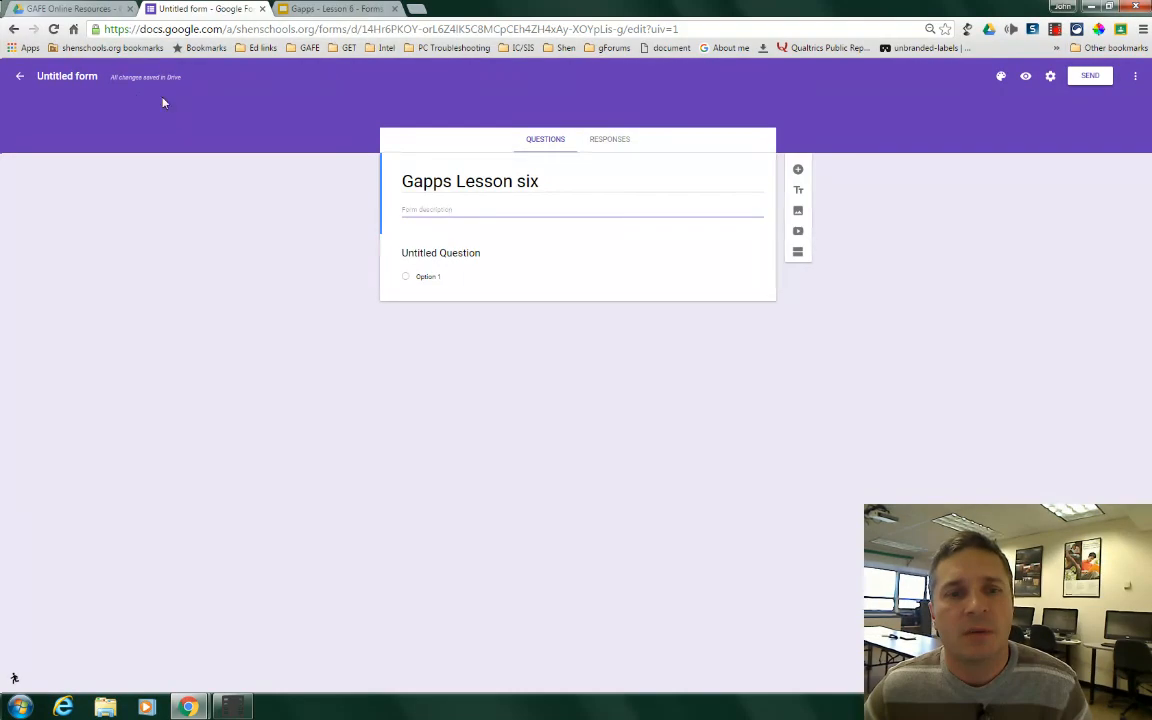
{"action": "left_click", "coordinate": [71, 77]}
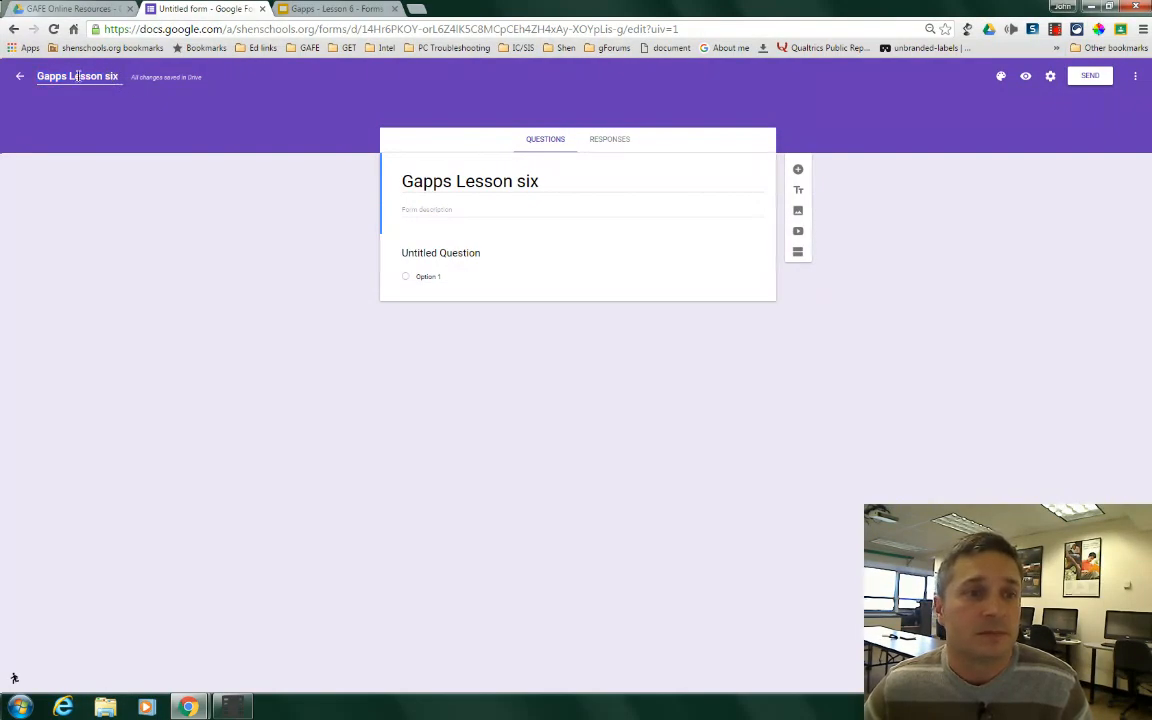
{"action": "left_click", "coordinate": [113, 77]}
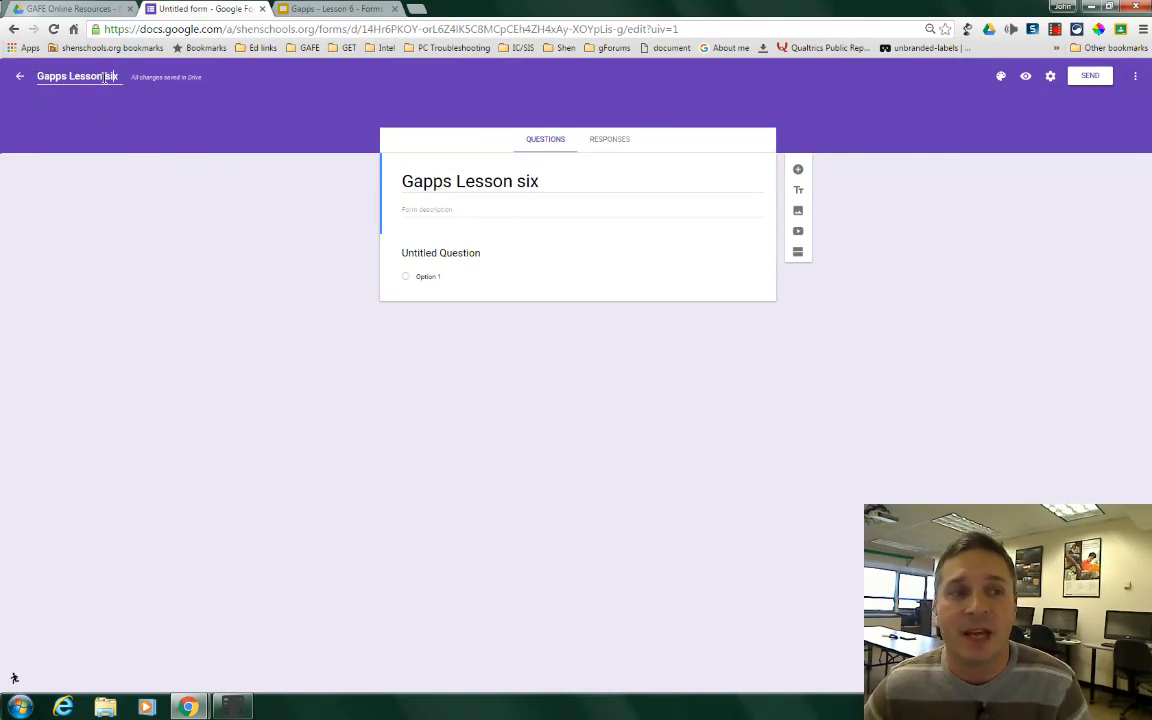
Step: Capitalize the last word of the form's title so it reads "Gapps Lesson Six"
{"action": "left_click", "coordinate": [516, 182]}
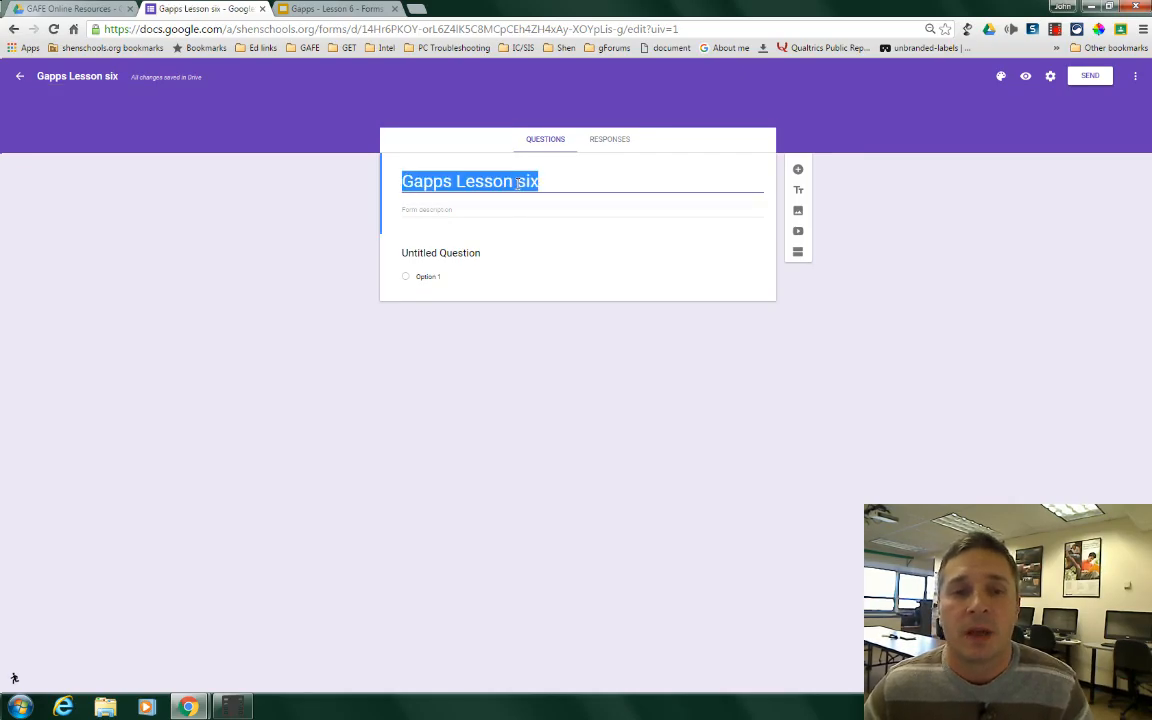
{"action": "double_click", "coordinate": [520, 183]}
{"action": "left_click", "coordinate": [521, 182]}
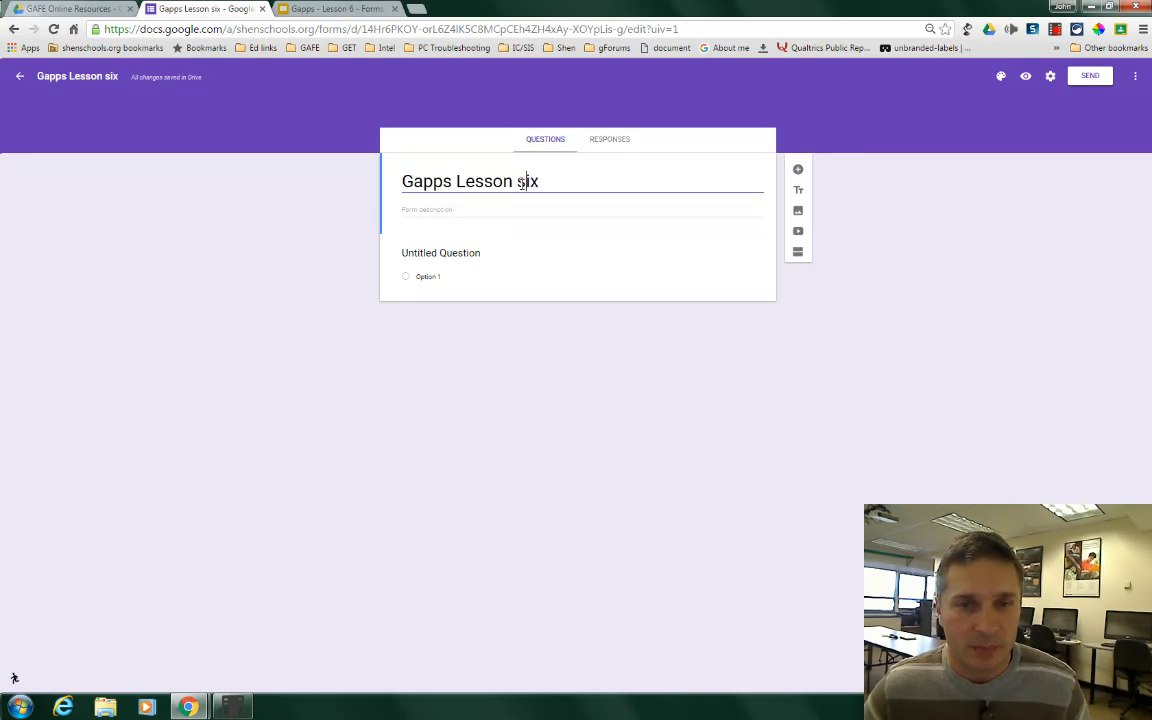
{"action": "key", "text": "BackSpace"}
{"action": "type", "text": "S"}
{"action": "left_click", "coordinate": [525, 204]}
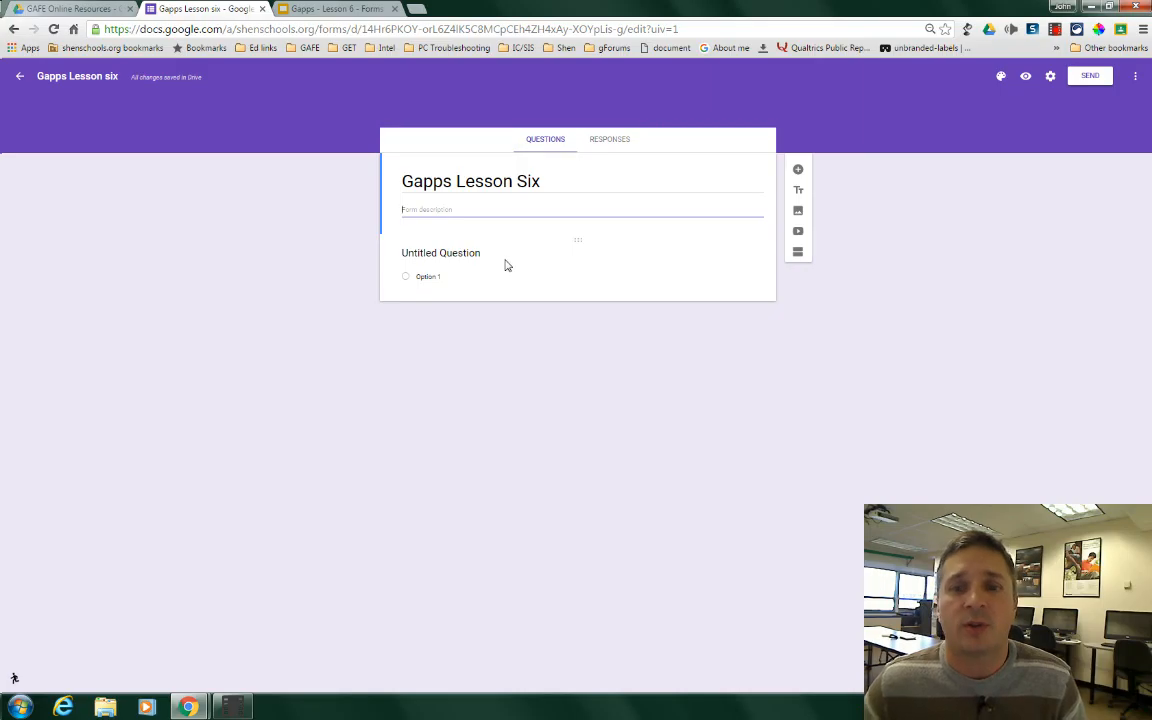
Step: Replace the first question's placeholder text with "How often do you use forms?"
{"action": "left_click", "coordinate": [443, 254]}
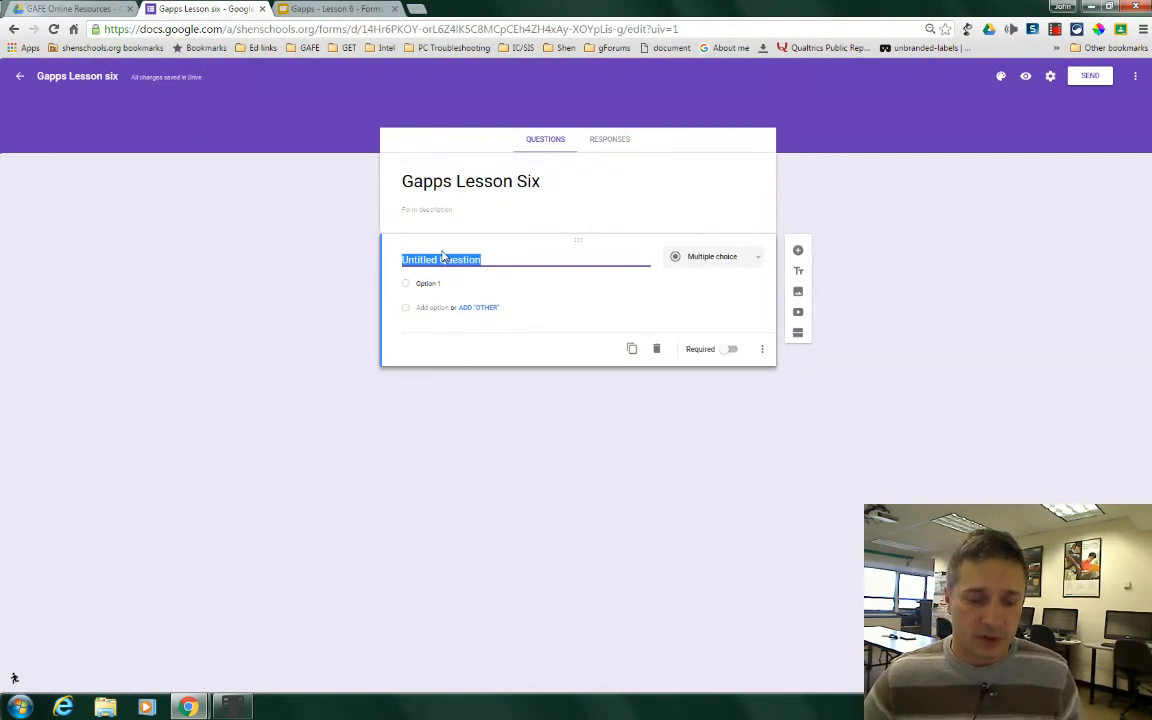
{"action": "type", "text": "How"}
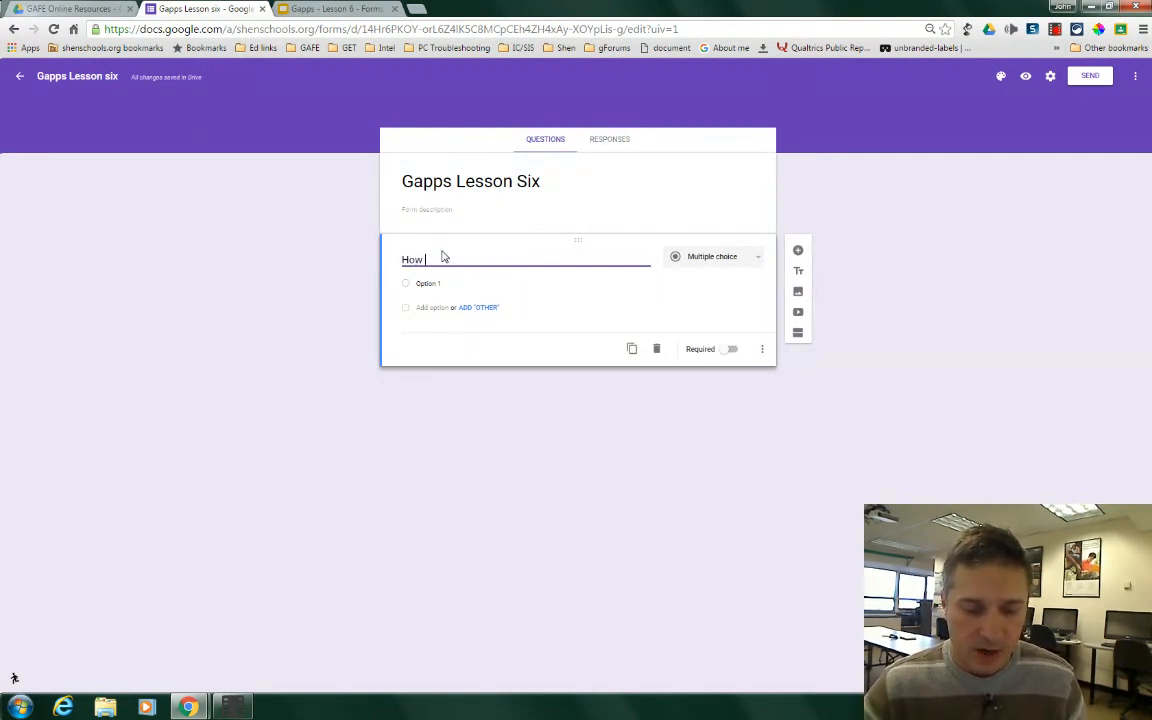
{"action": "type", "text": " often do"}
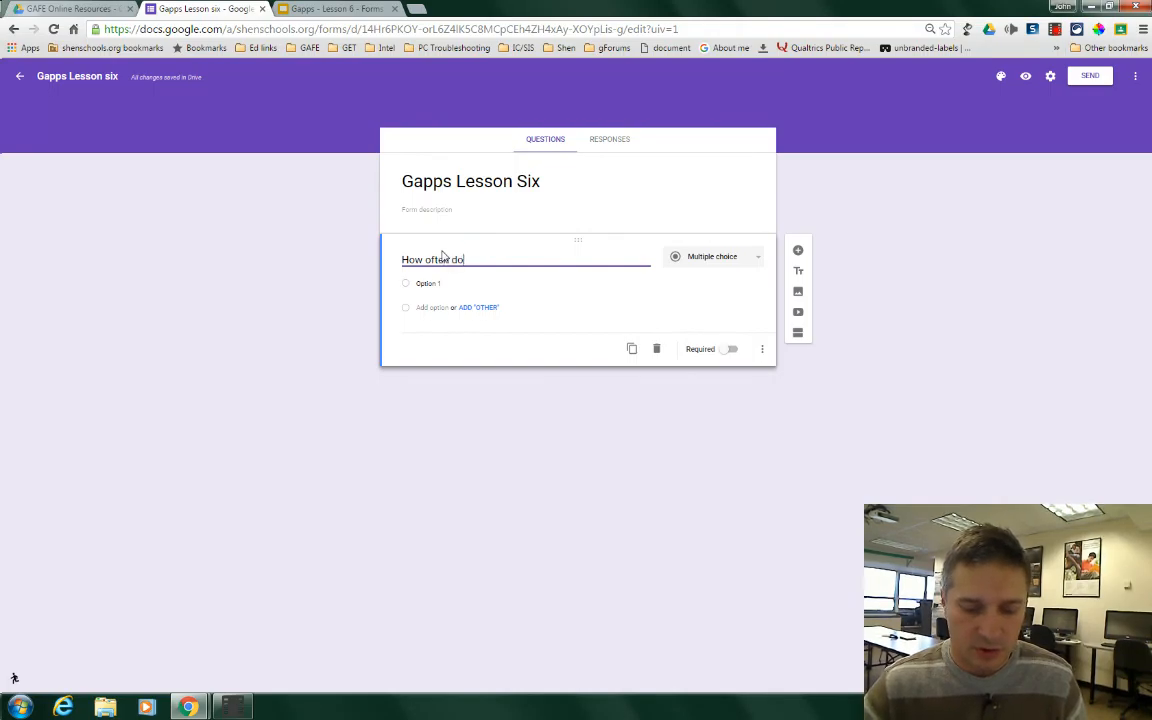
{"action": "type", "text": " you use forms?"}
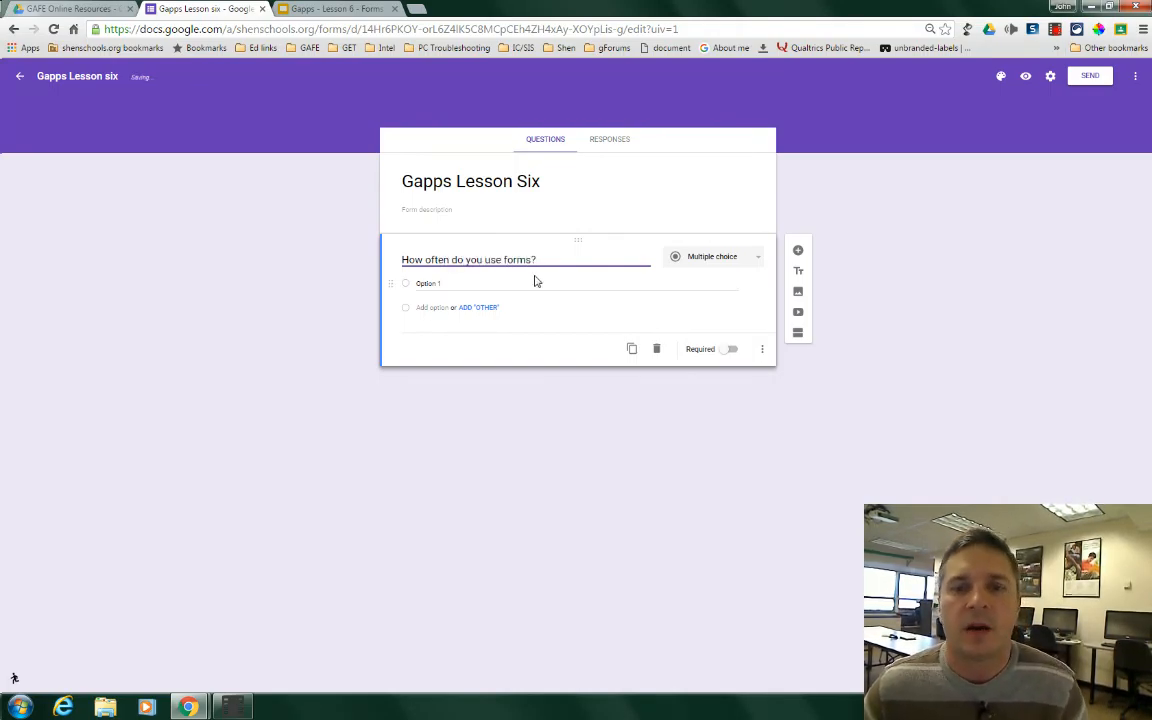
Step: Change the question type to Linear scale and set its range from 0 to 5
{"action": "left_click", "coordinate": [728, 262]}
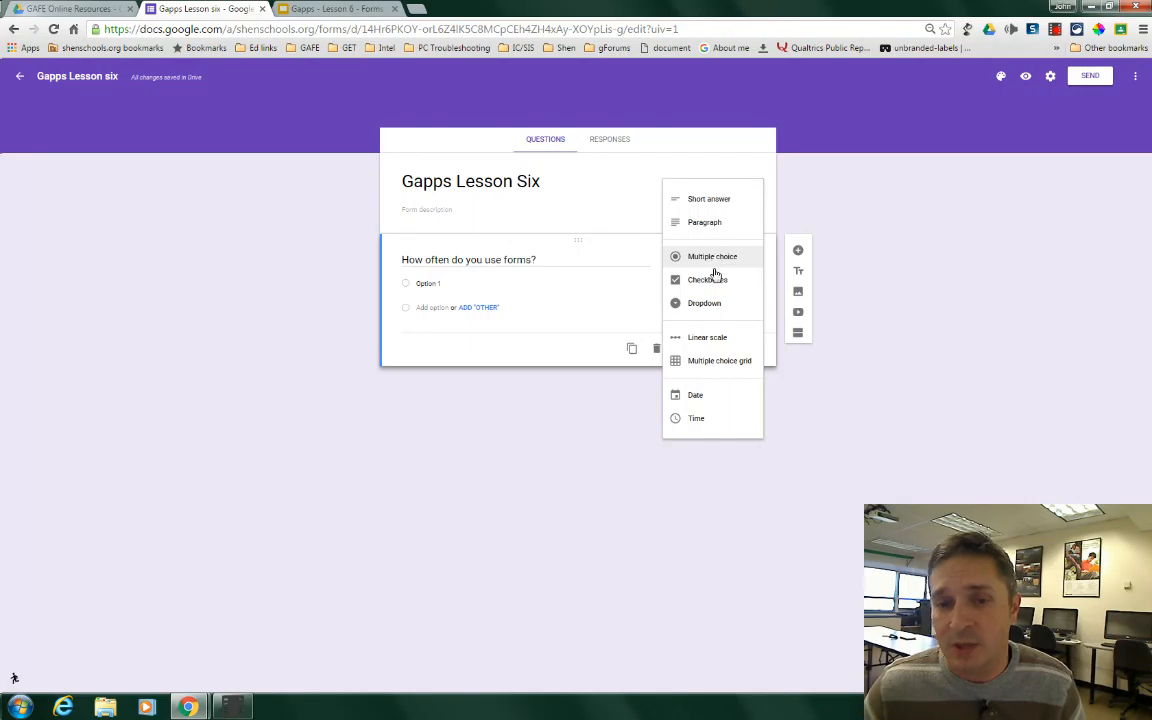
{"action": "left_click", "coordinate": [719, 344]}
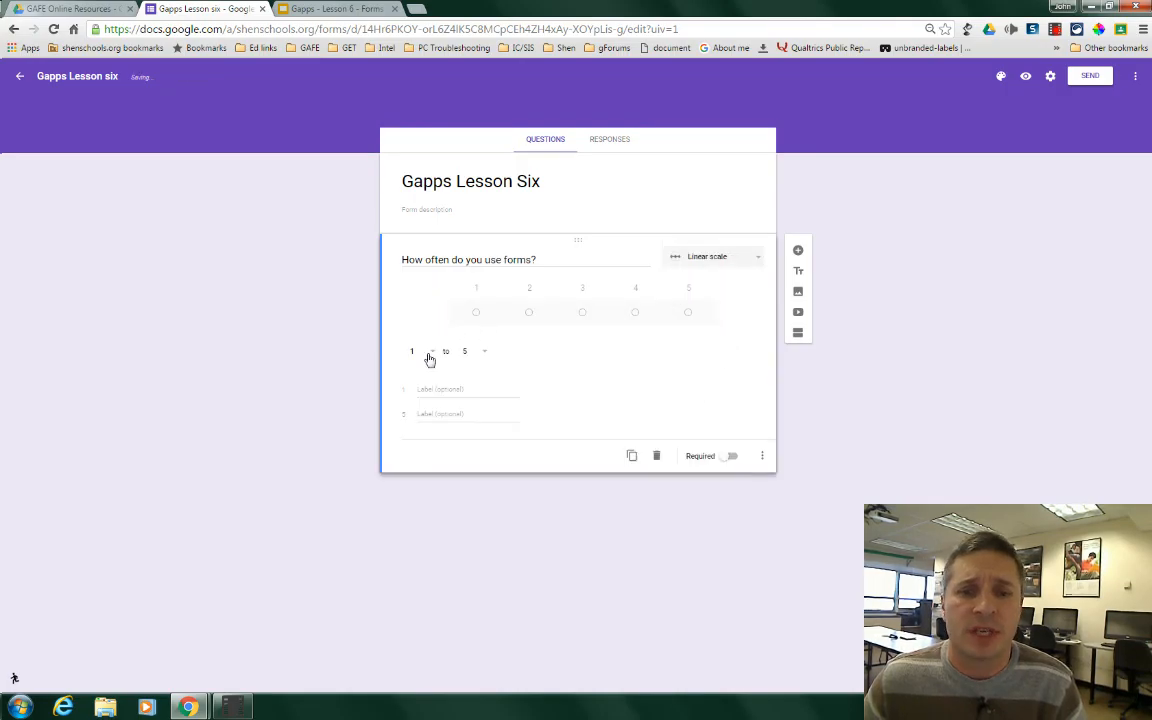
{"action": "left_click", "coordinate": [479, 353]}
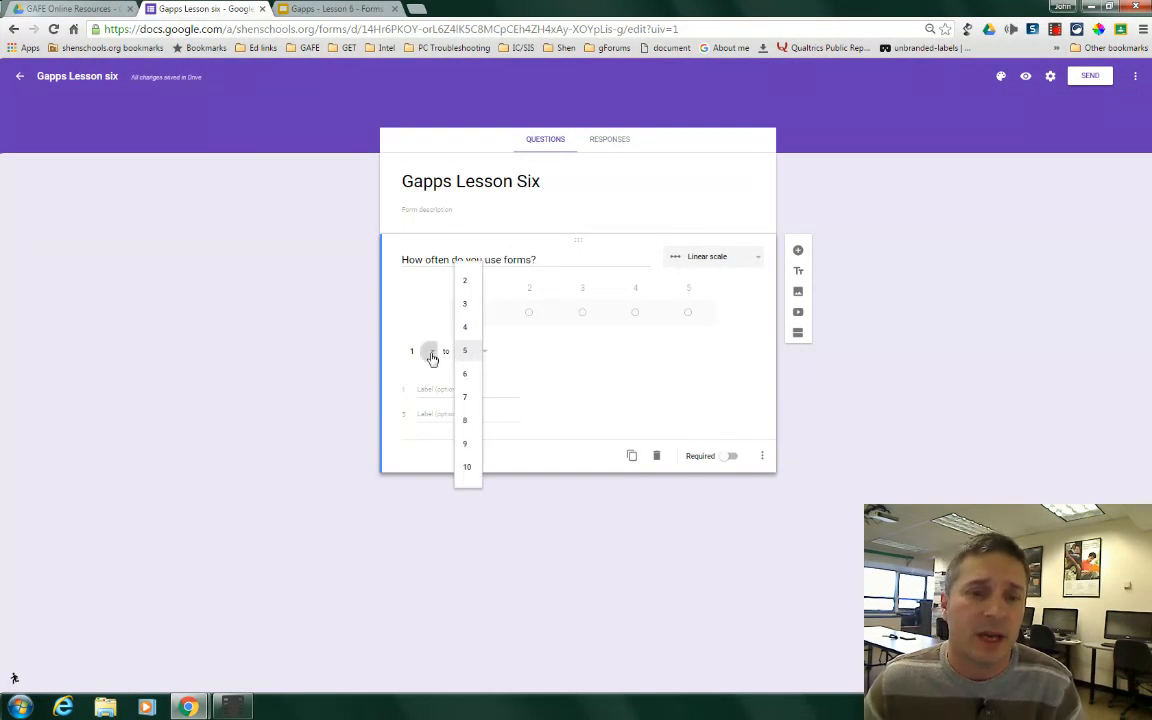
{"action": "left_click", "coordinate": [432, 352]}
{"action": "left_click", "coordinate": [529, 361]}
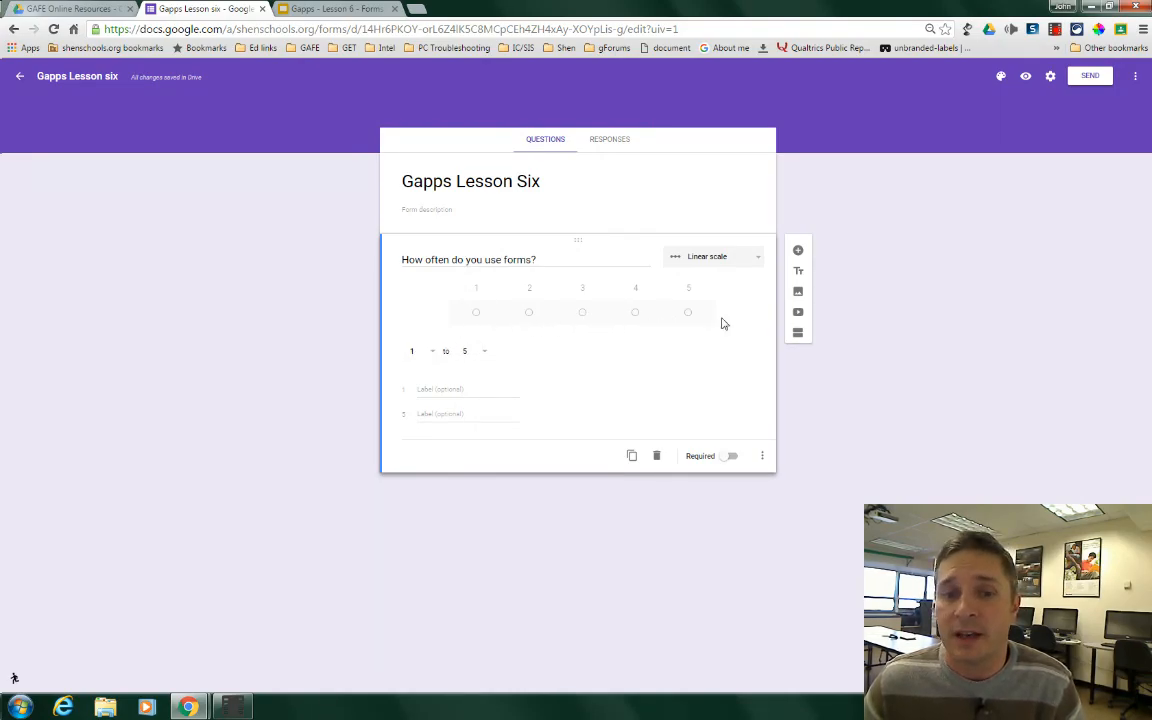
{"action": "left_click", "coordinate": [433, 354]}
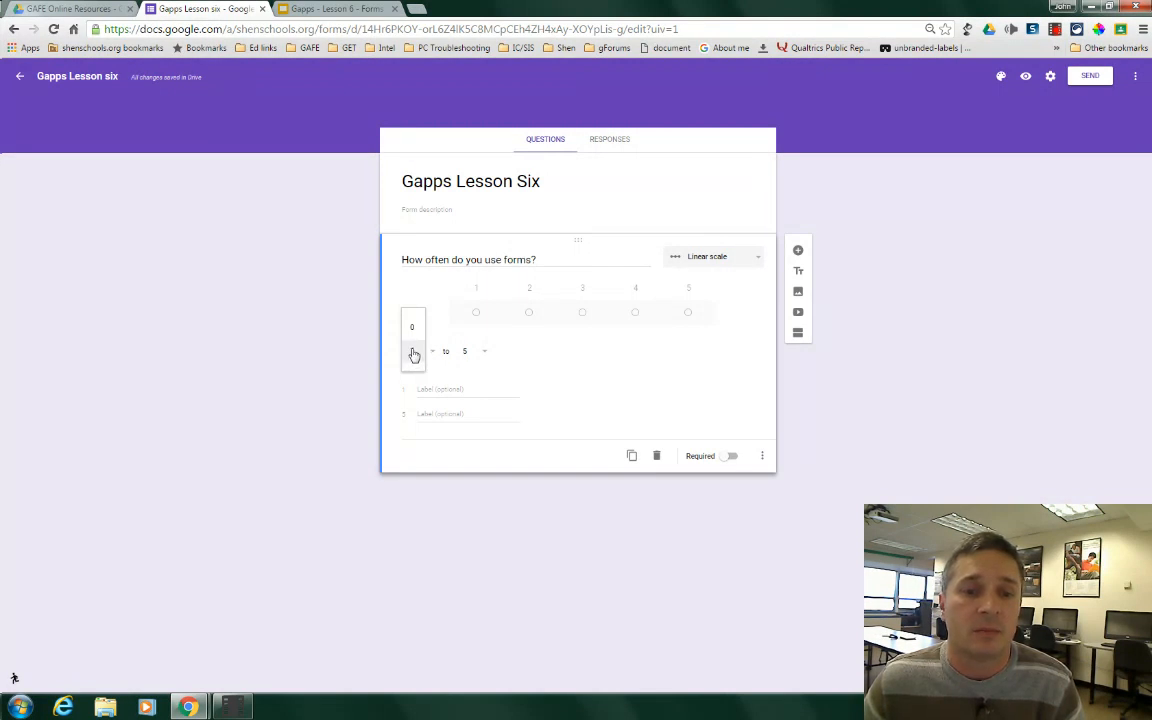
{"action": "left_click", "coordinate": [412, 327]}
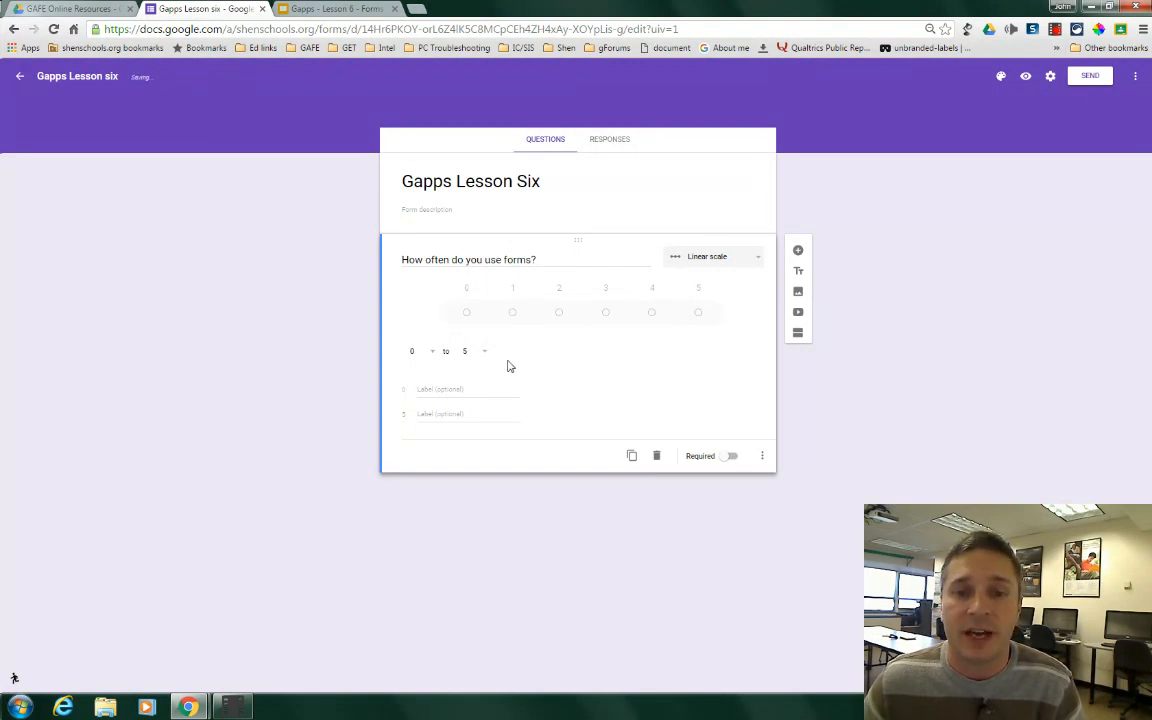
{"action": "left_click", "coordinate": [417, 390]}
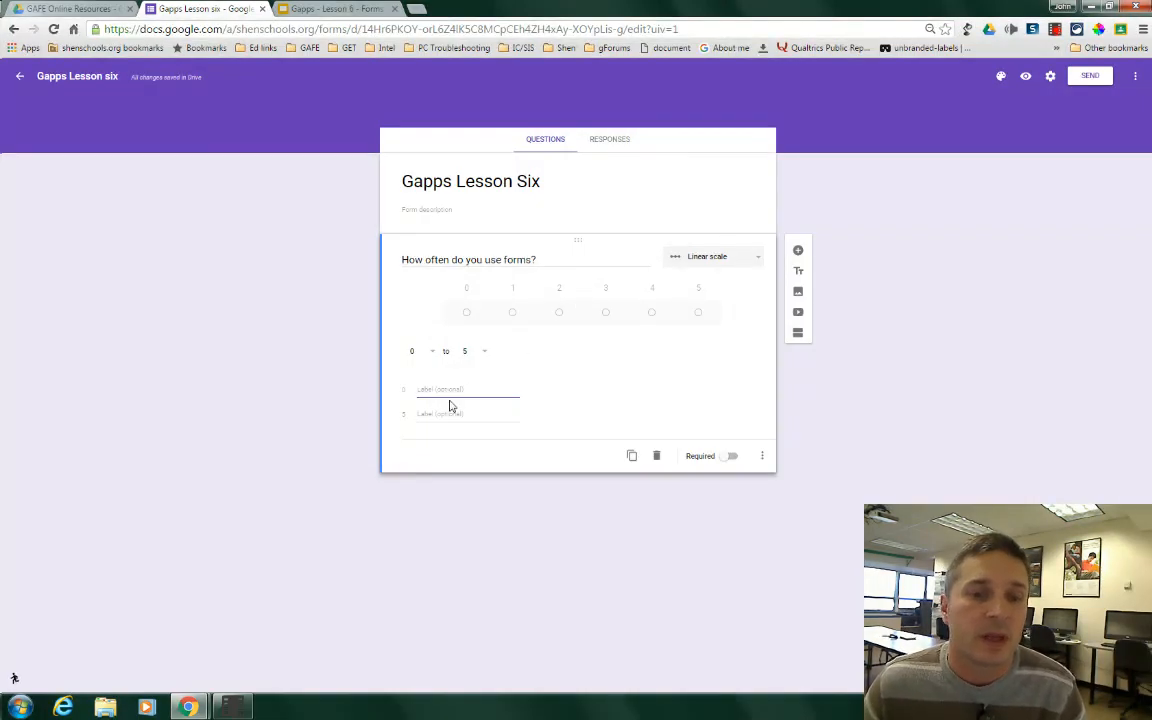
Step: Change the question to a Multiple choice grid with the rows "questions 1", "question 2" and "questions 3"
{"action": "left_click", "coordinate": [728, 262]}
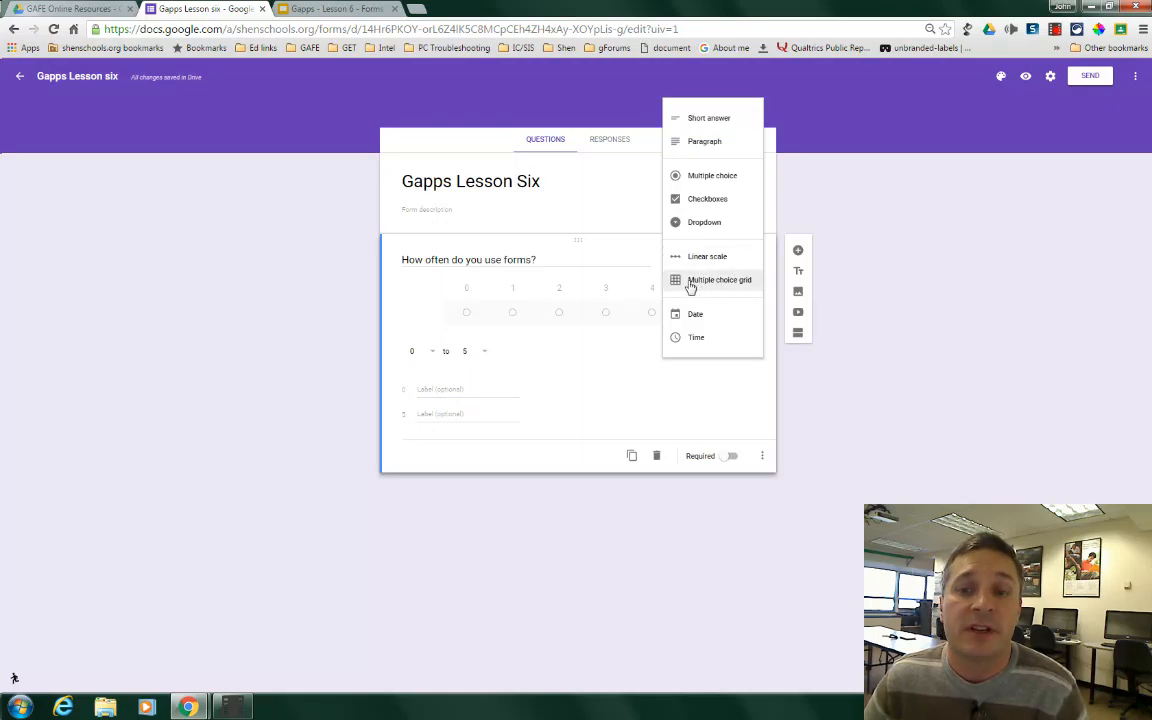
{"action": "left_click", "coordinate": [706, 284]}
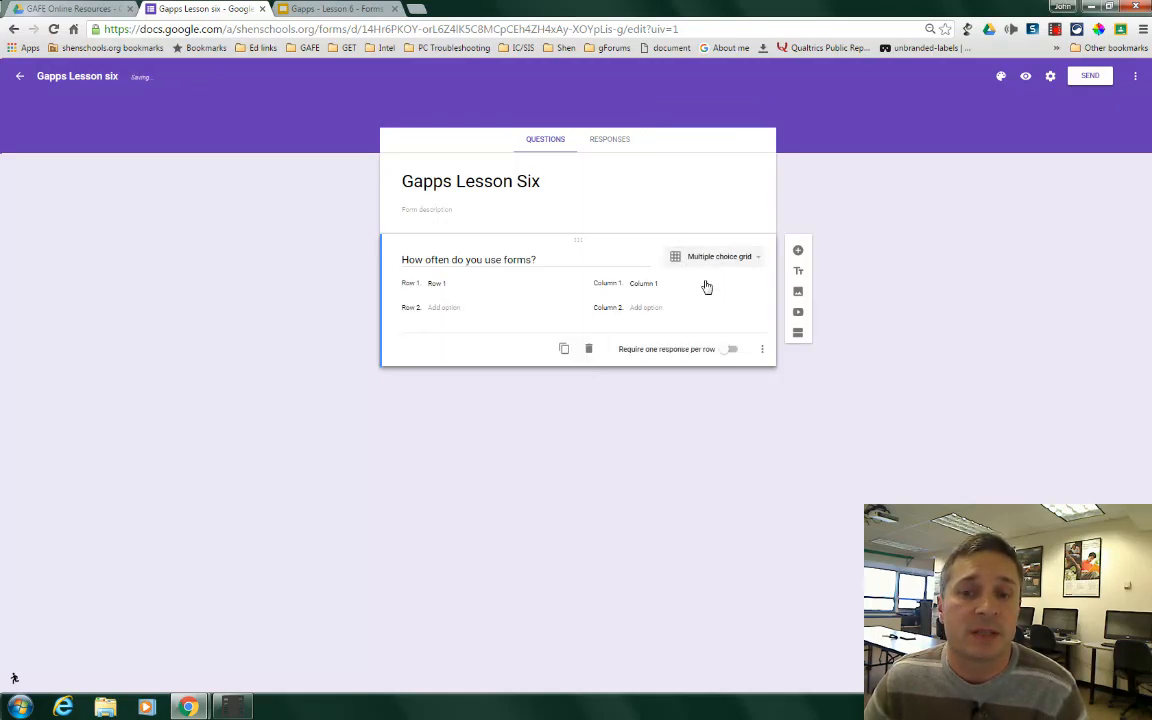
{"action": "left_click", "coordinate": [437, 283]}
{"action": "type", "text": "auestions 1"}
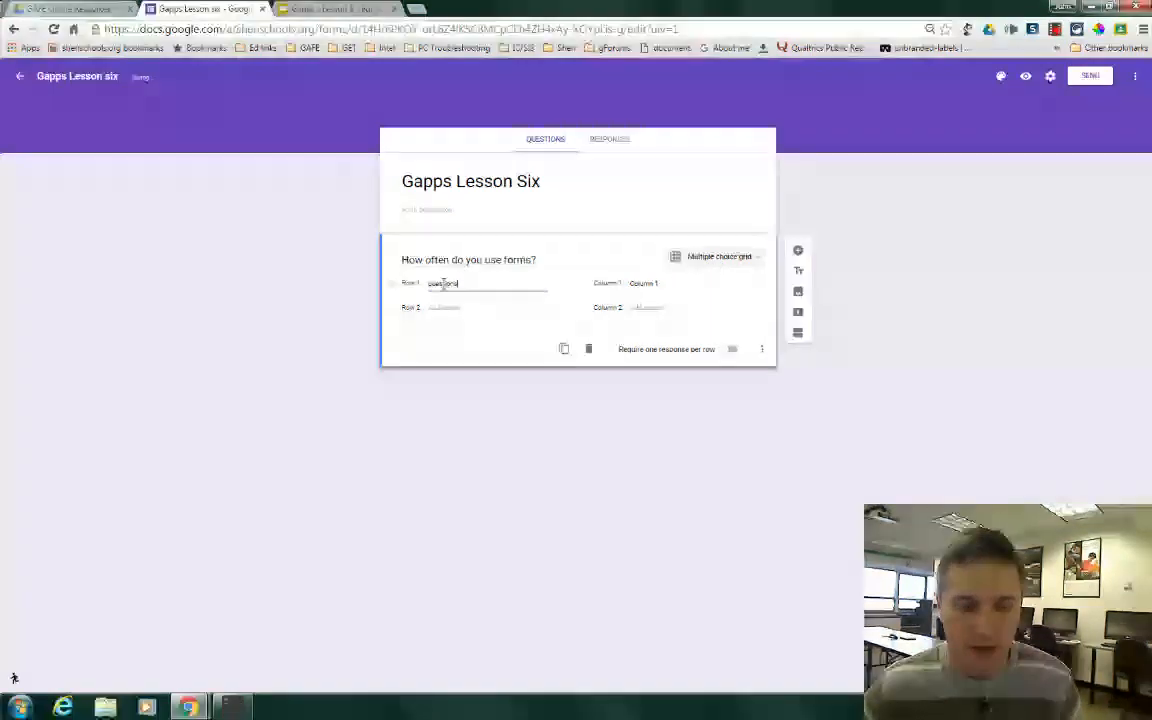
{"action": "key", "text": "Return"}
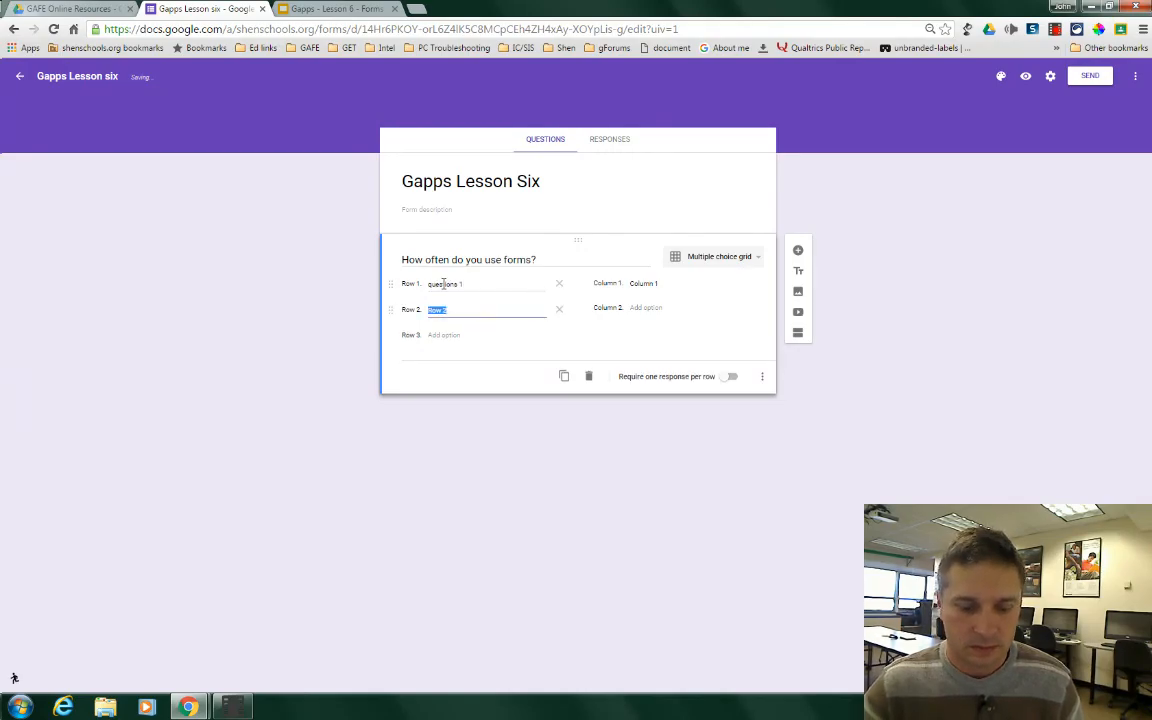
{"action": "type", "text": "question"}
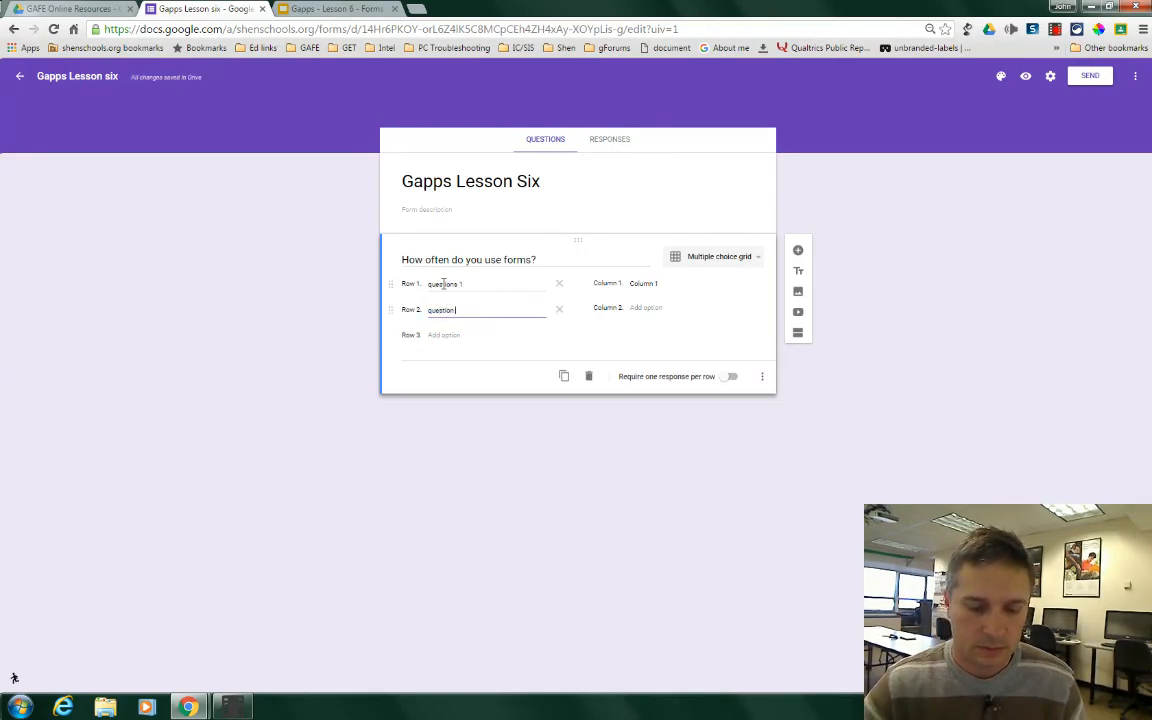
{"action": "key", "text": "Return"}
{"action": "type", "text": "questions 3"}
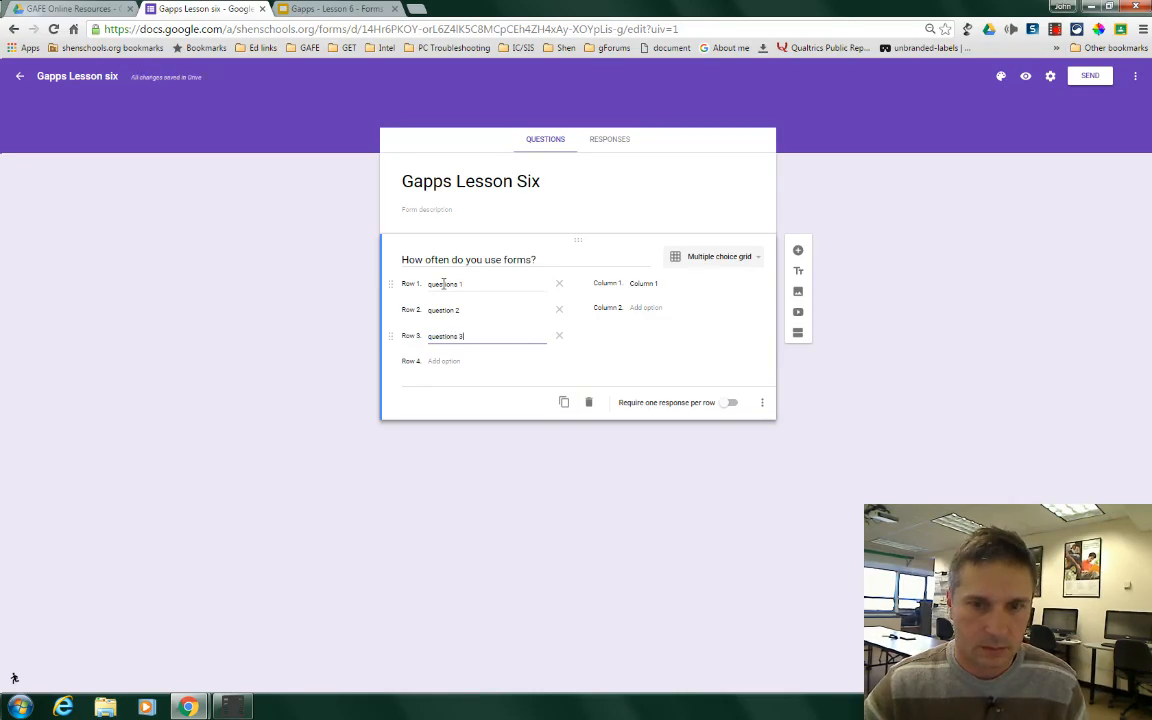
Step: Label the grid's first column "1 Completely agree"
{"action": "left_click", "coordinate": [650, 285]}
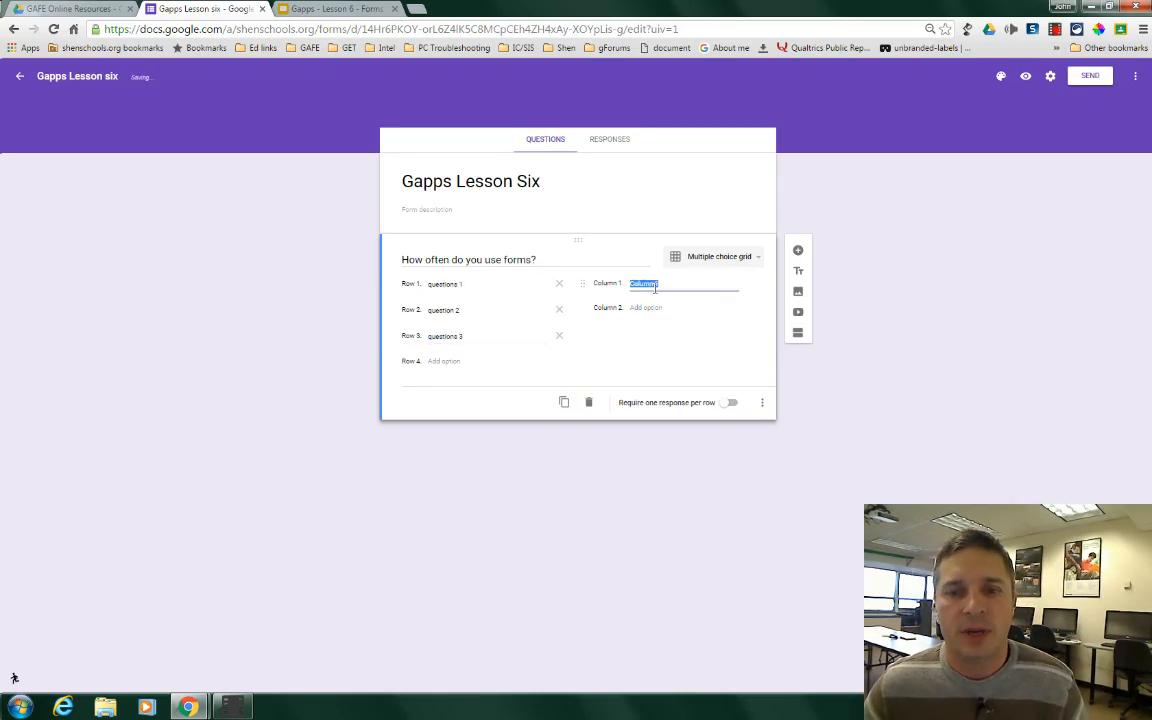
{"action": "type", "text": "1"}
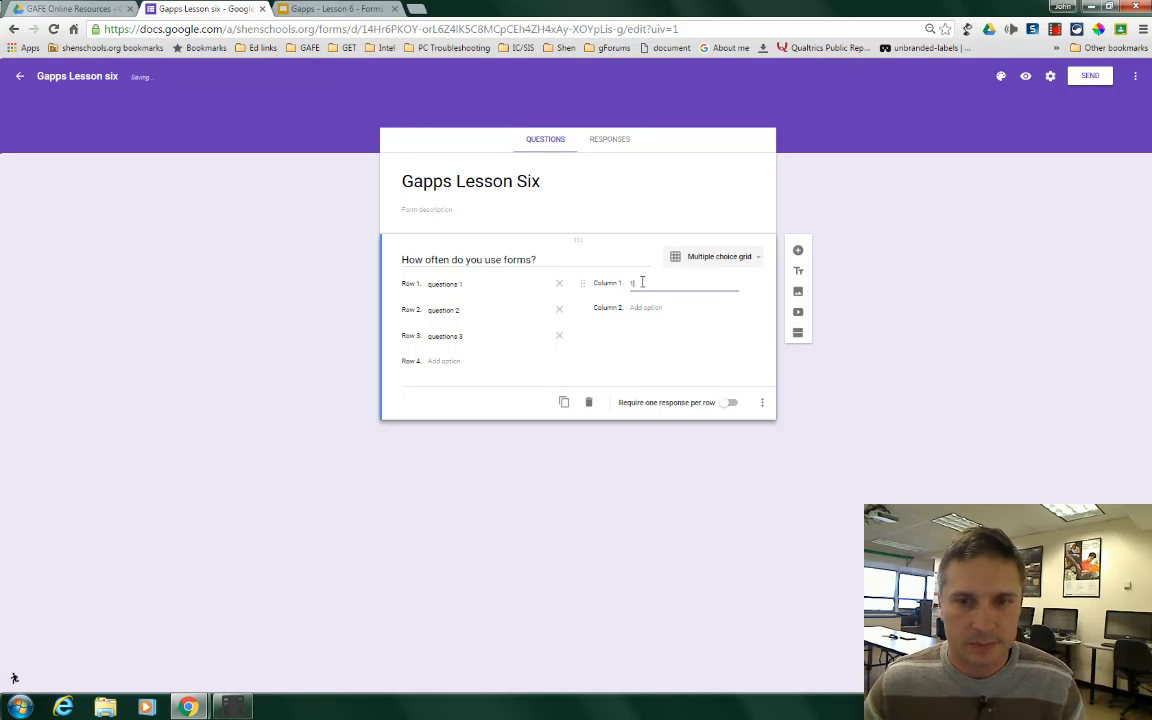
{"action": "type", "text": " Completely agree"}
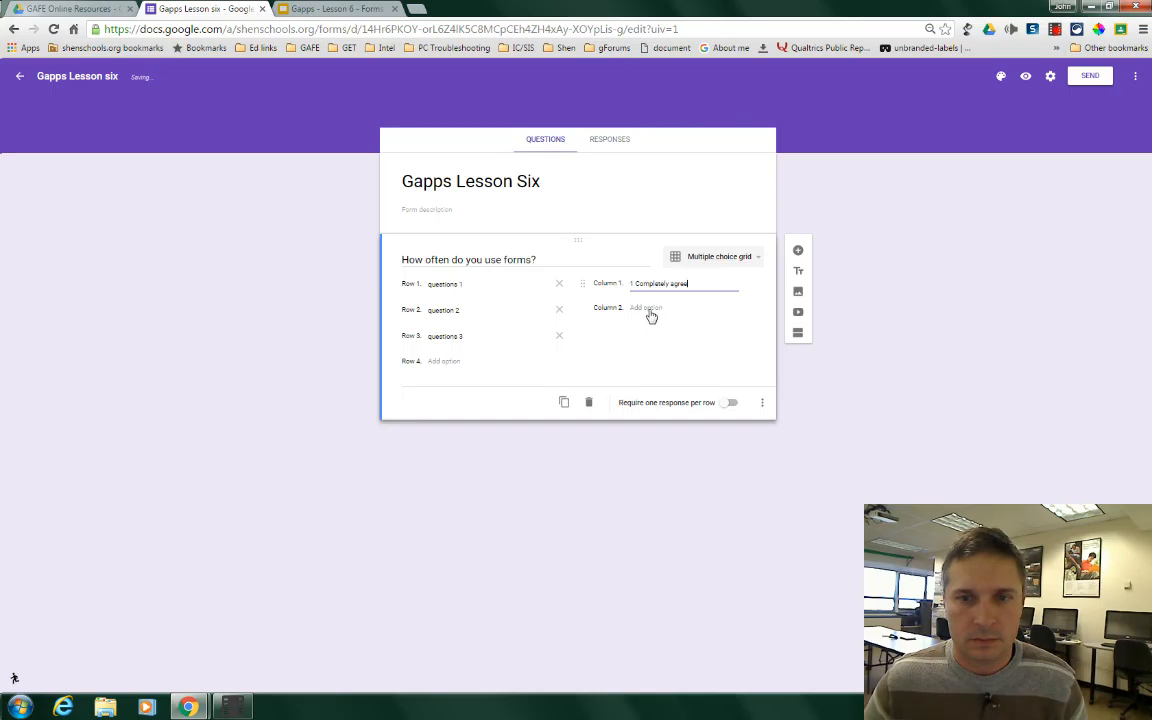
Step: Add grid columns 2 to 5 labelled "2 Somewhat Agree", "3 Agree", "Somewhat disagree" and "Completely Diagree"
{"action": "left_click", "coordinate": [648, 309]}
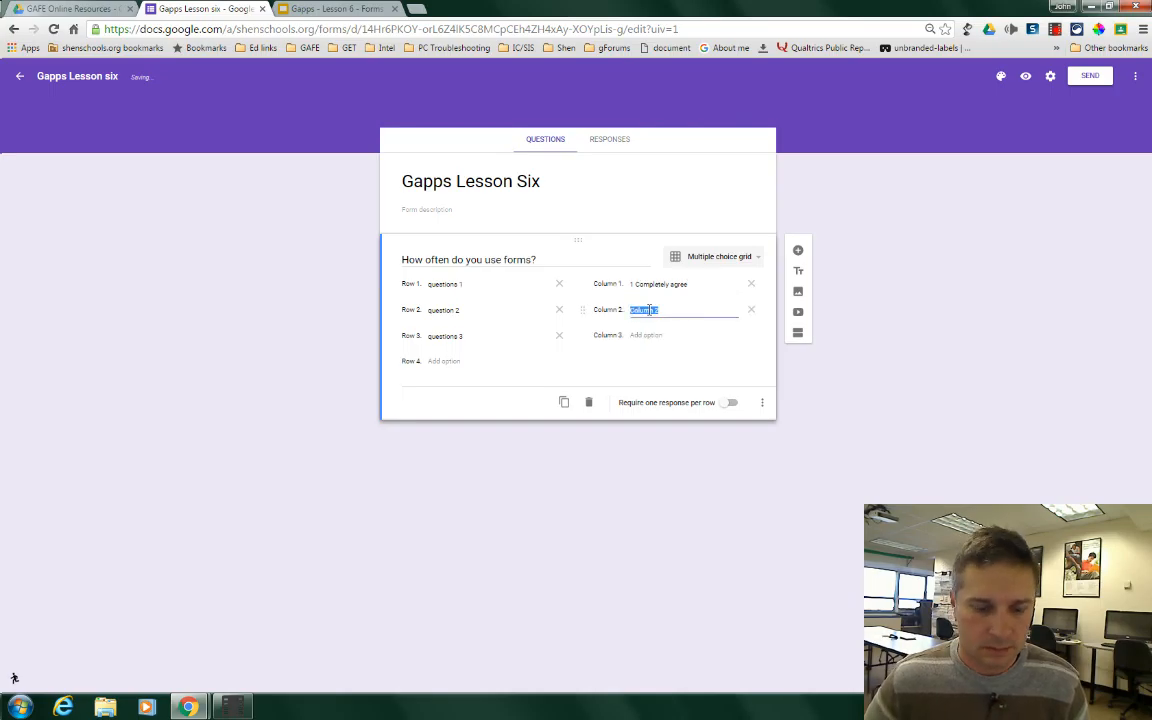
{"action": "type", "text": "2 Somewhat Agree"}
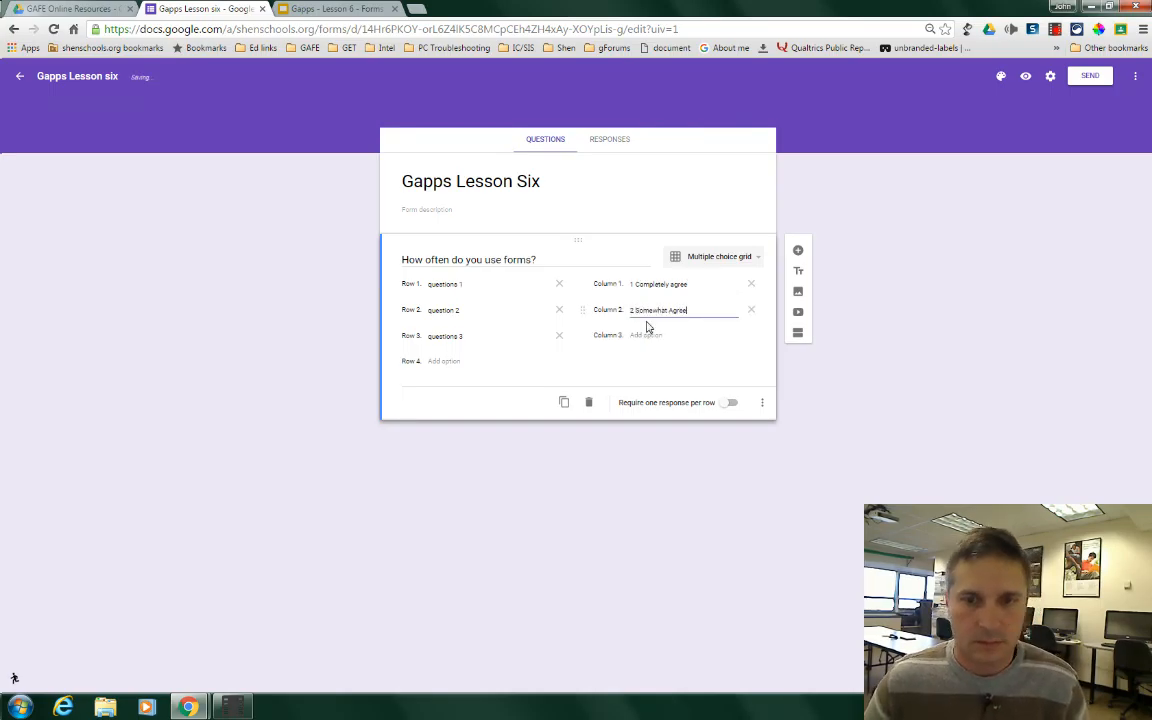
{"action": "left_click", "coordinate": [640, 335]}
{"action": "type", "text": "3 Agree"}
{"action": "left_click", "coordinate": [640, 362]}
{"action": "type", "text": "Somewhat disagree"}
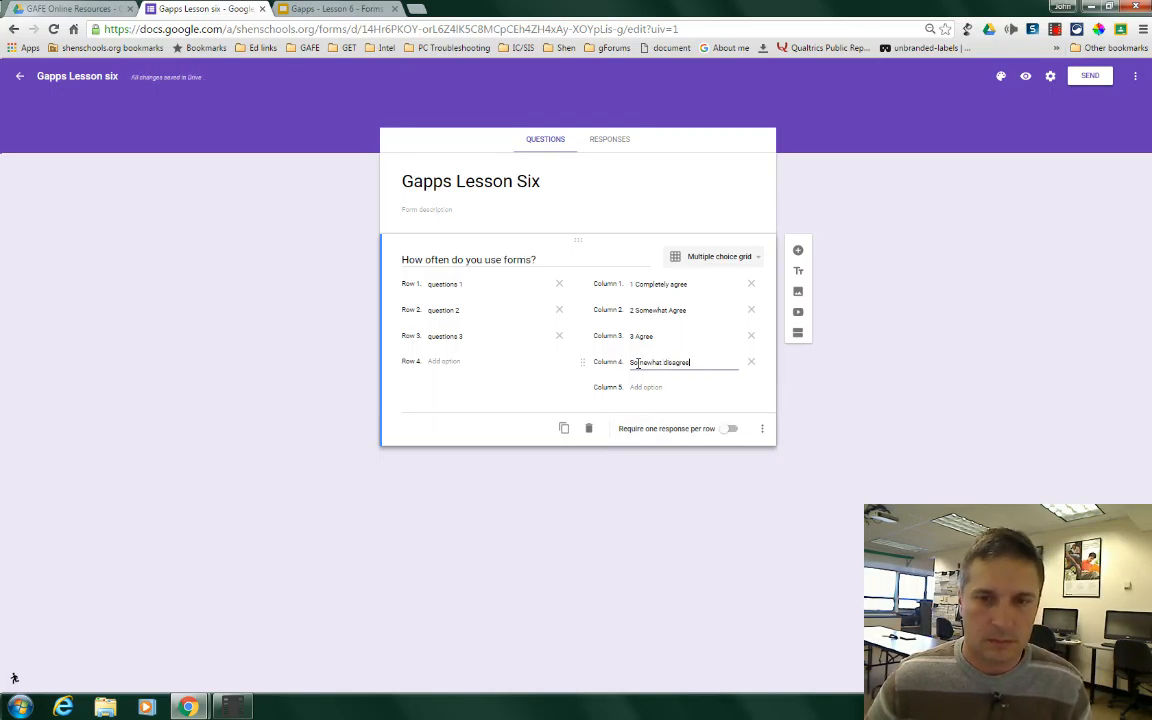
{"action": "left_click", "coordinate": [645, 387]}
{"action": "type", "text": "d"}
{"action": "type", "text": "ompletely Disagree"}
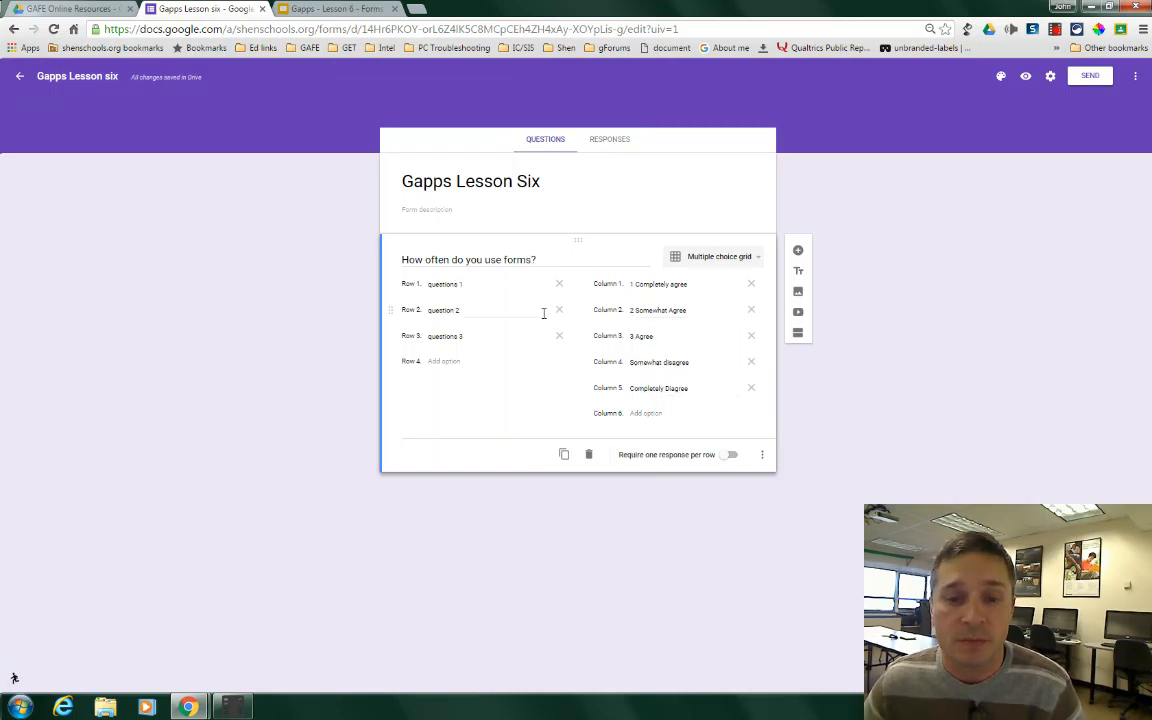
Step: Require one response per row in the grid question and look through its additional settings
{"action": "left_click", "coordinate": [732, 456]}
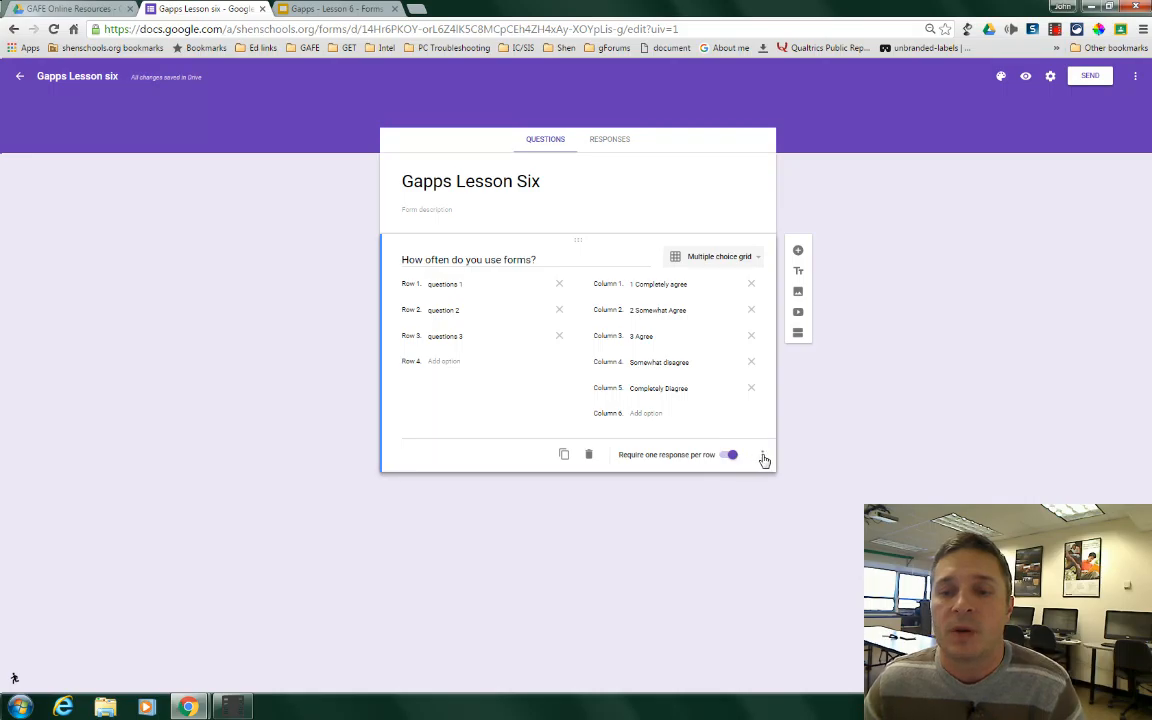
{"action": "left_click", "coordinate": [761, 457]}
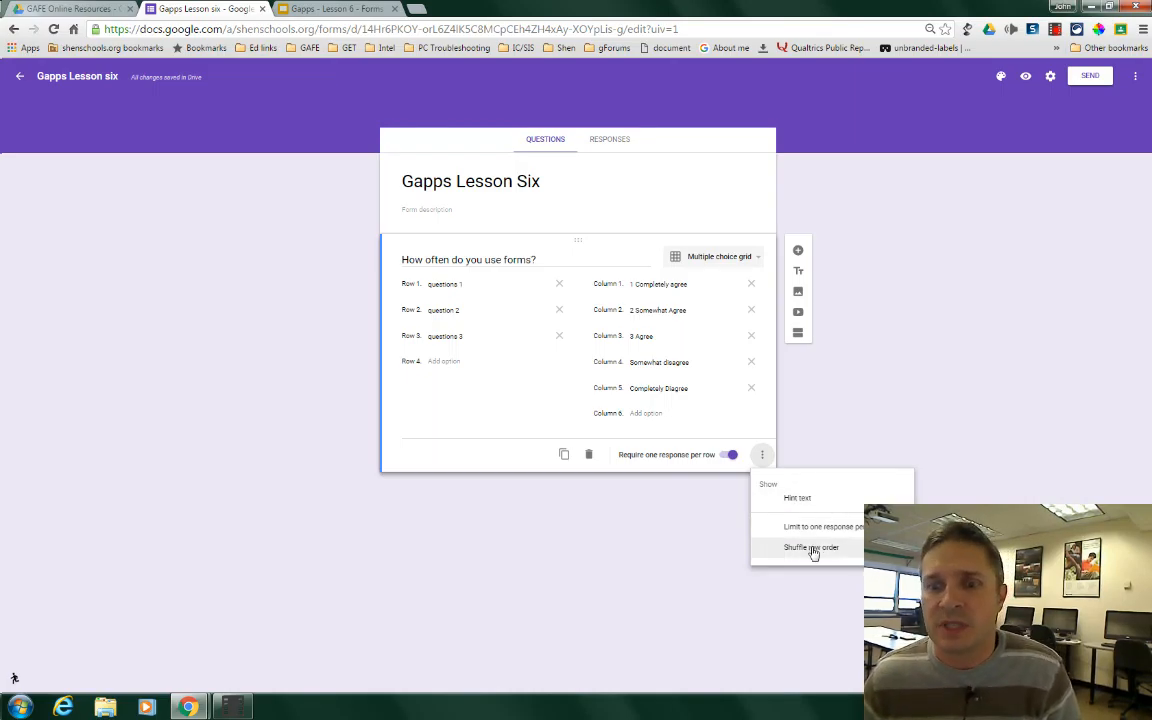
{"action": "left_click", "coordinate": [743, 228]}
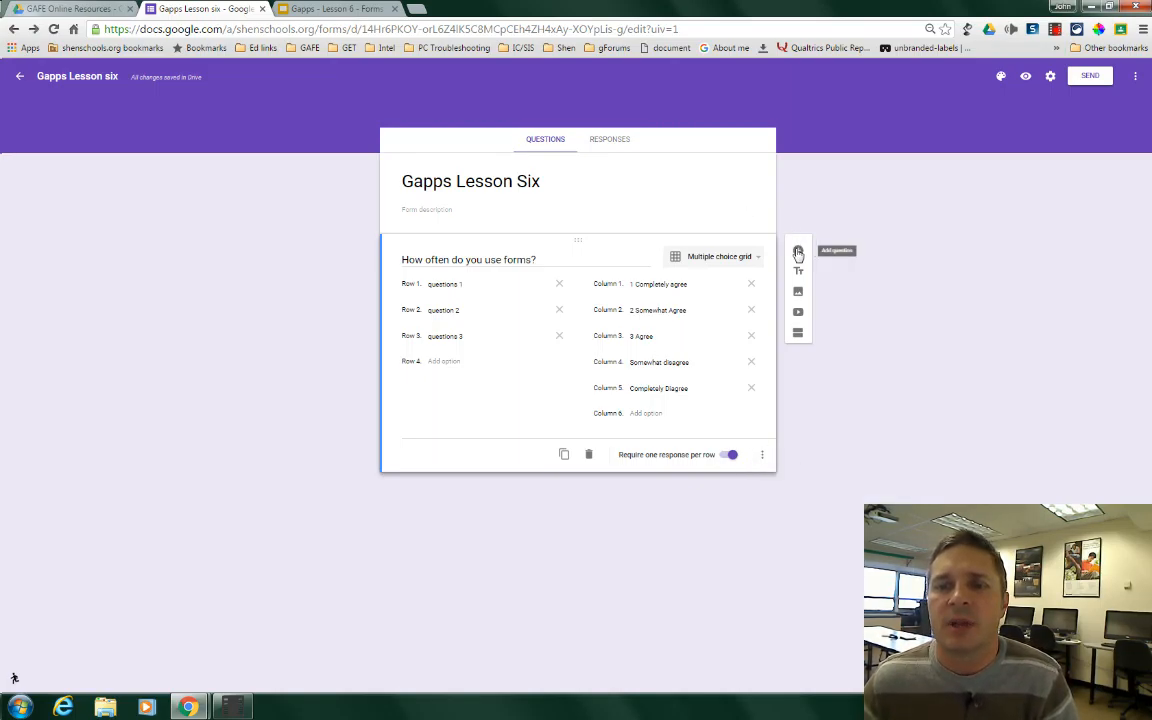
Step: Add a new multiple choice question titled "How many times a day do you have a glass of water?"
{"action": "left_click", "coordinate": [798, 254]}
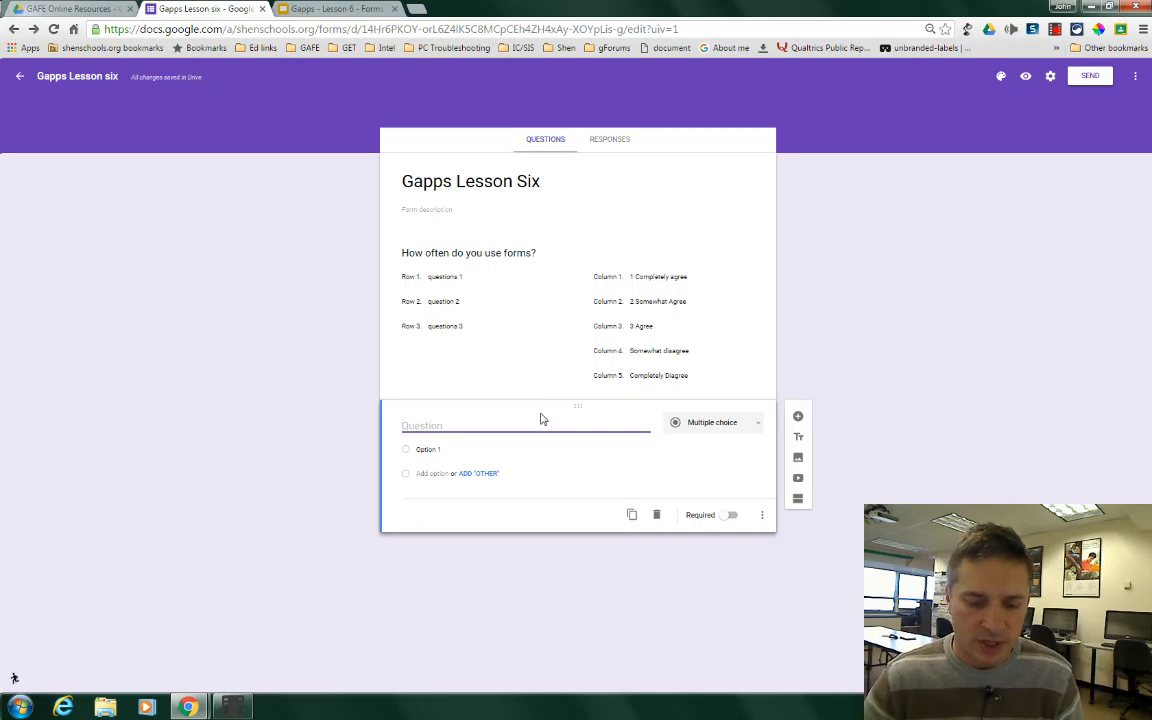
{"action": "type", "text": "How many times "}
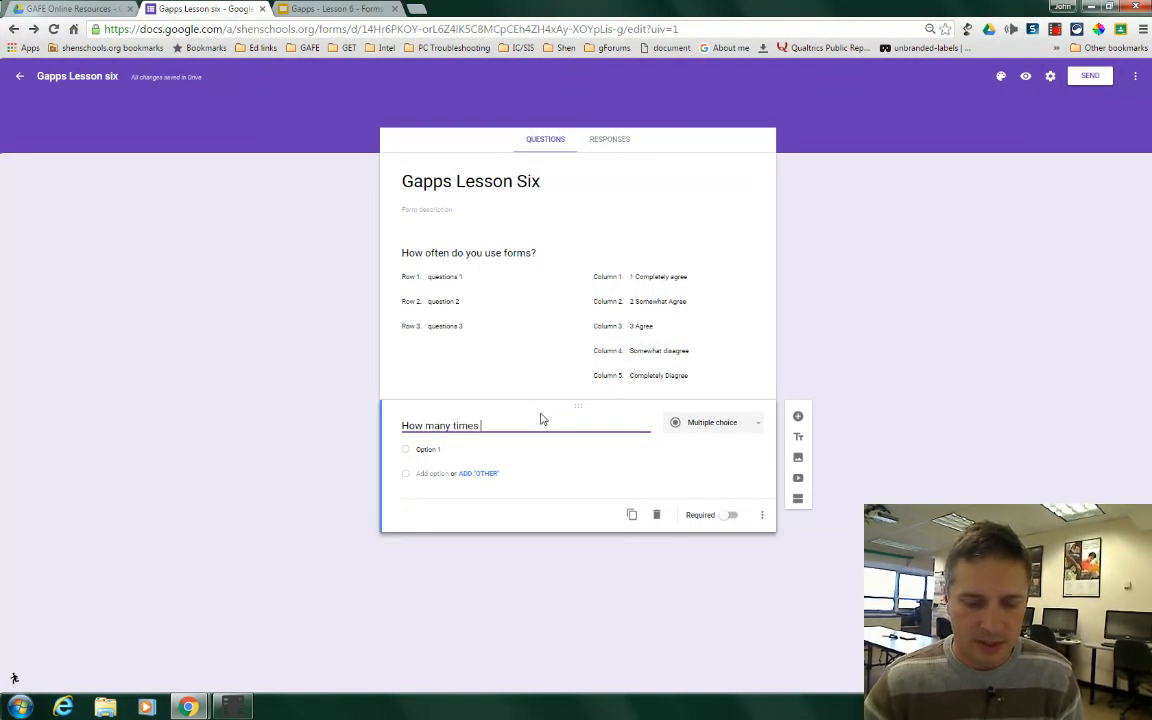
{"action": "type", "text": "a day do you have"}
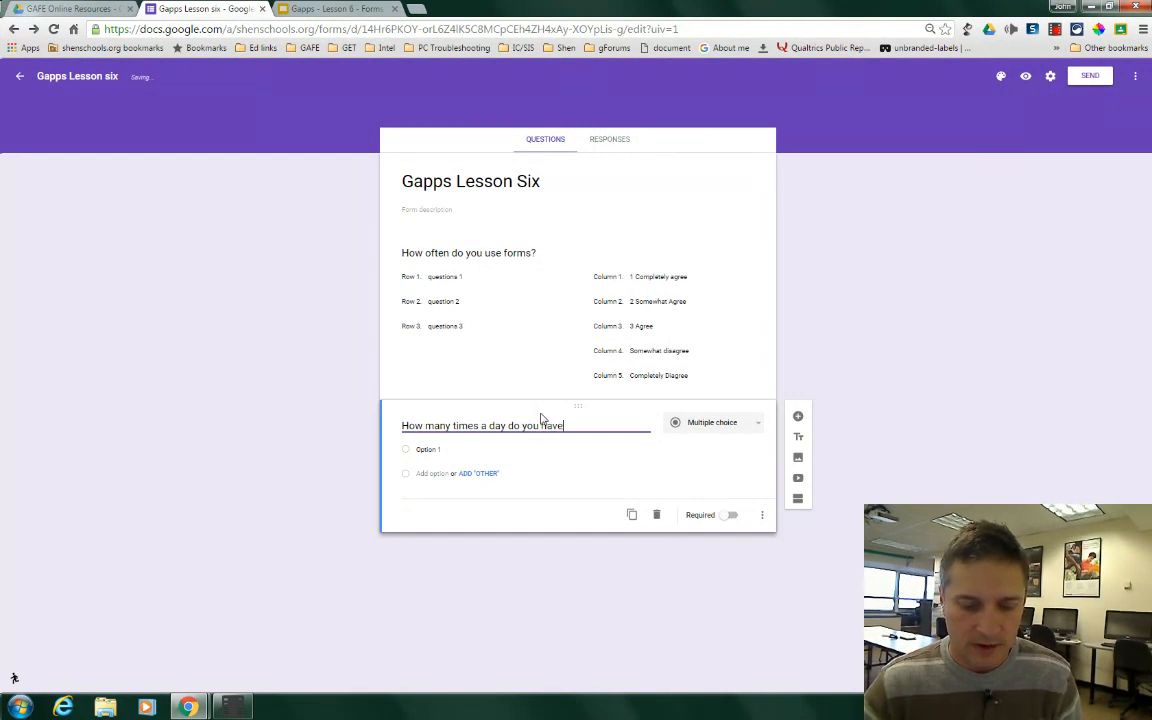
{"action": "type", "text": " a glass of "}
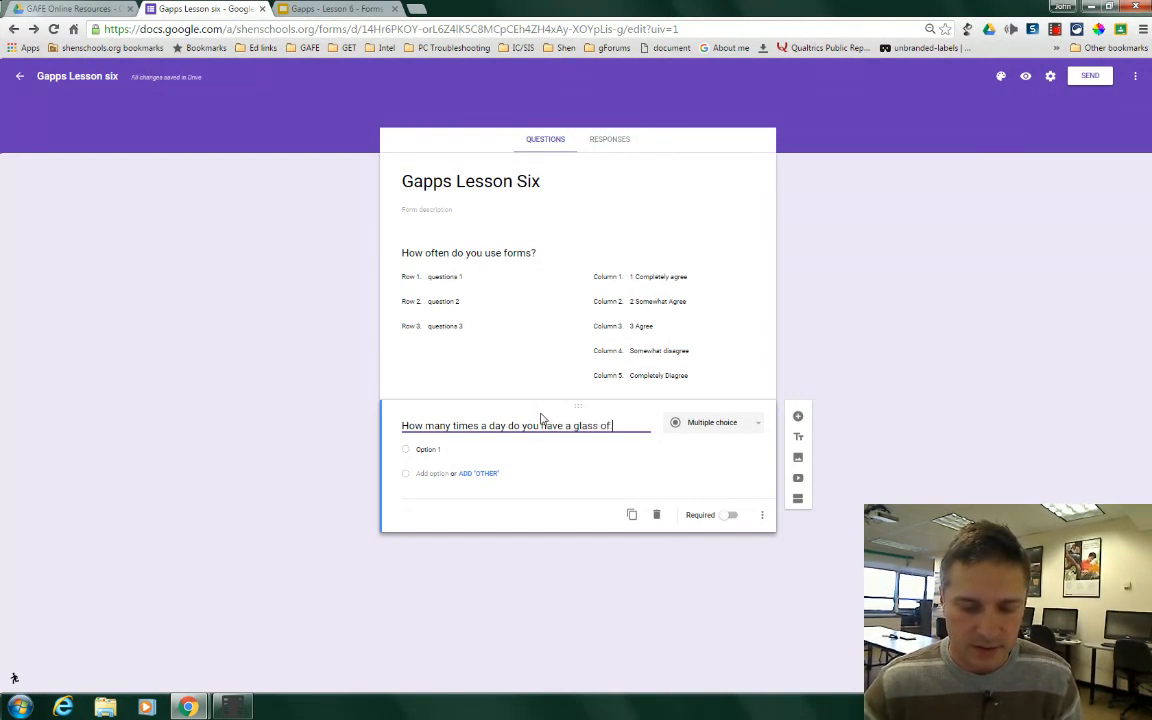
{"action": "type", "text": "water?"}
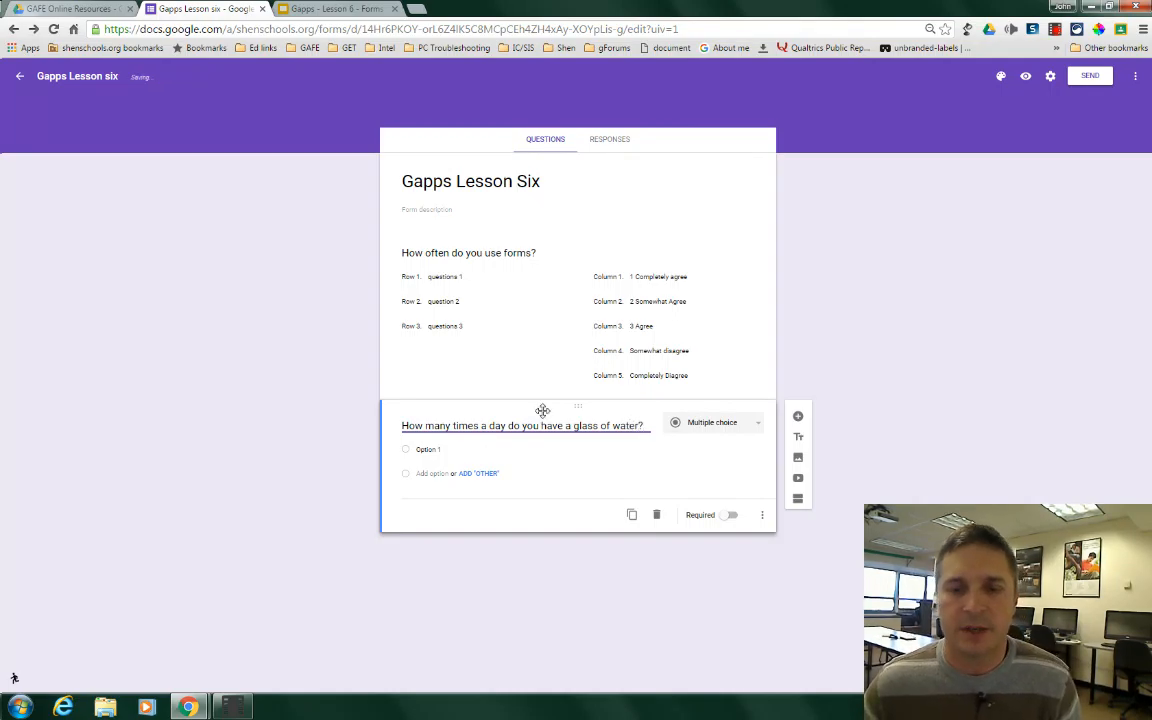
Step: Give the glass-of-water question the options 1, 2, 3 and 4+, and make it required
{"action": "left_click", "coordinate": [455, 449]}
{"action": "type", "text": "1"}
{"action": "left_click", "coordinate": [430, 474]}
{"action": "type", "text": "2"}
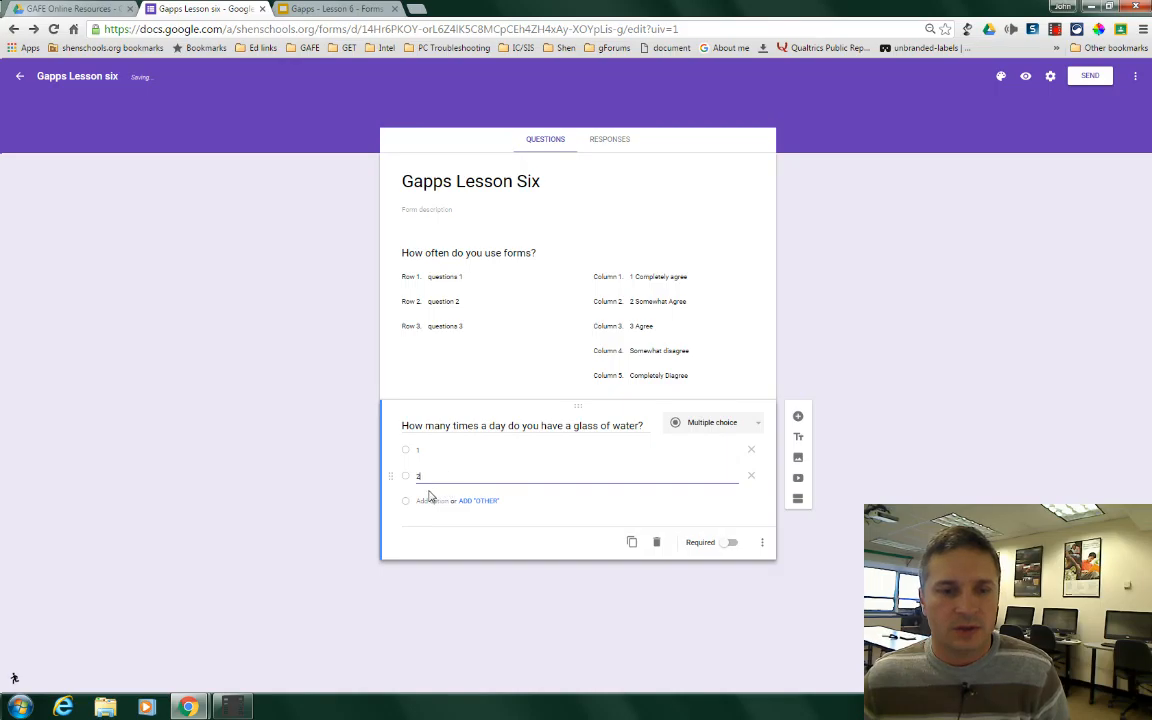
{"action": "left_click", "coordinate": [431, 503]}
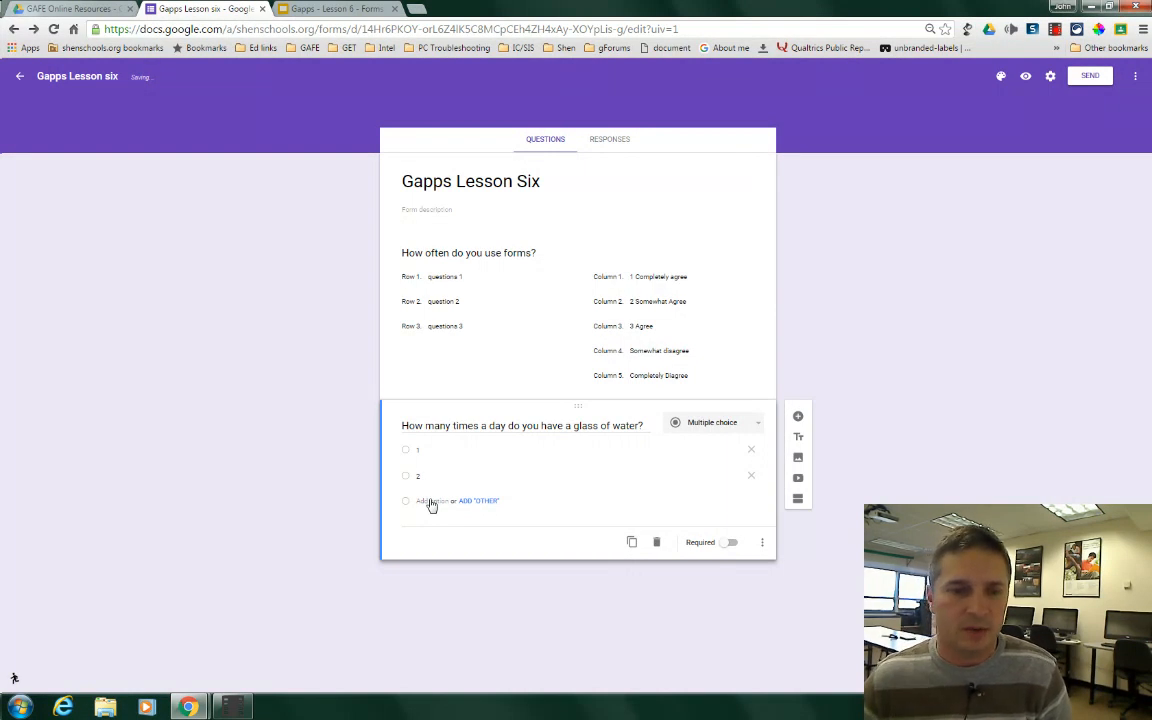
{"action": "type", "text": "3"}
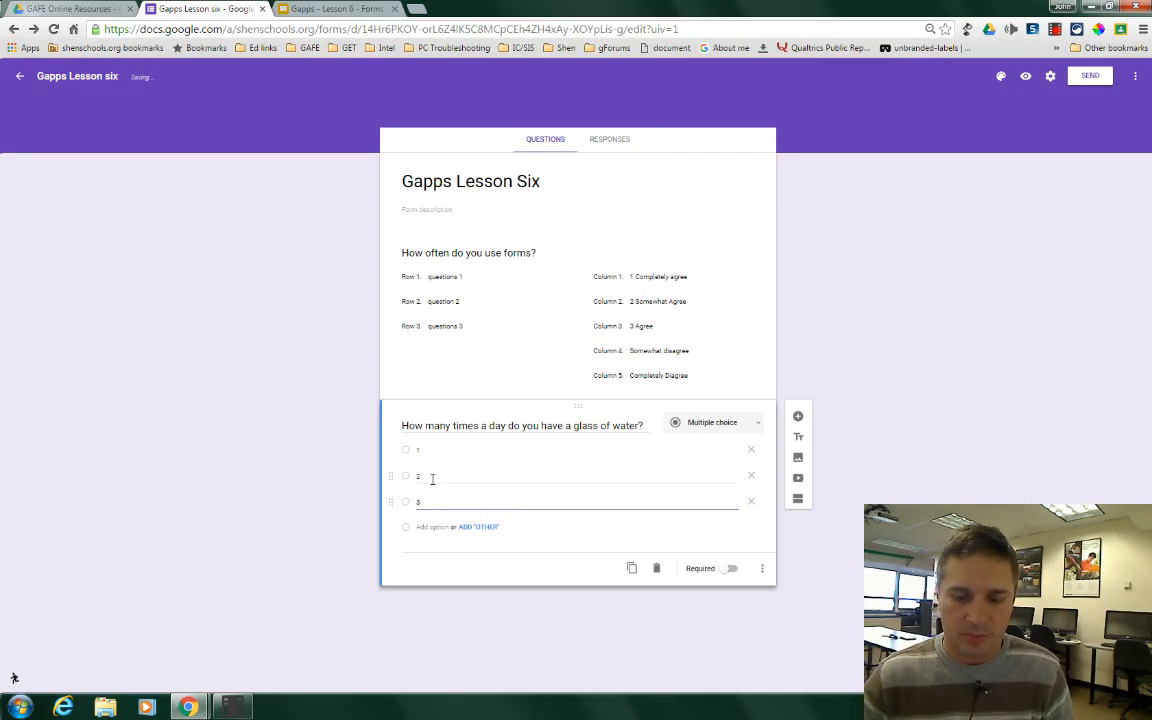
{"action": "key", "text": "Return"}
{"action": "type", "text": "4+"}
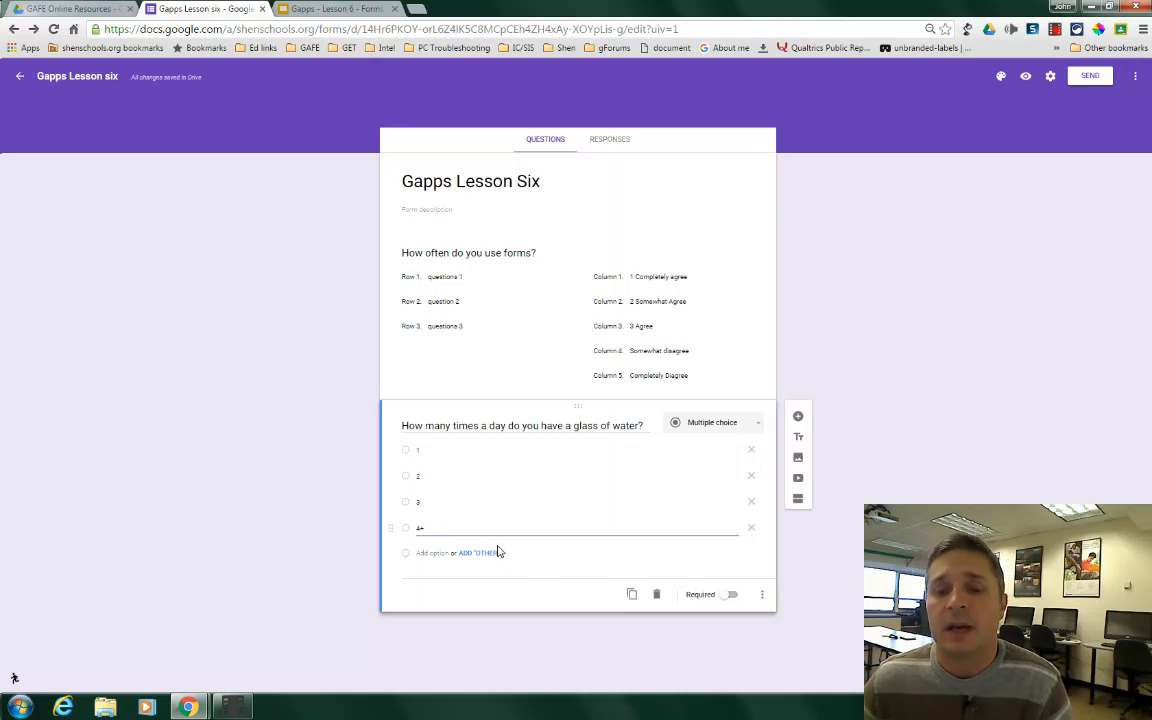
{"action": "left_click", "coordinate": [731, 598]}
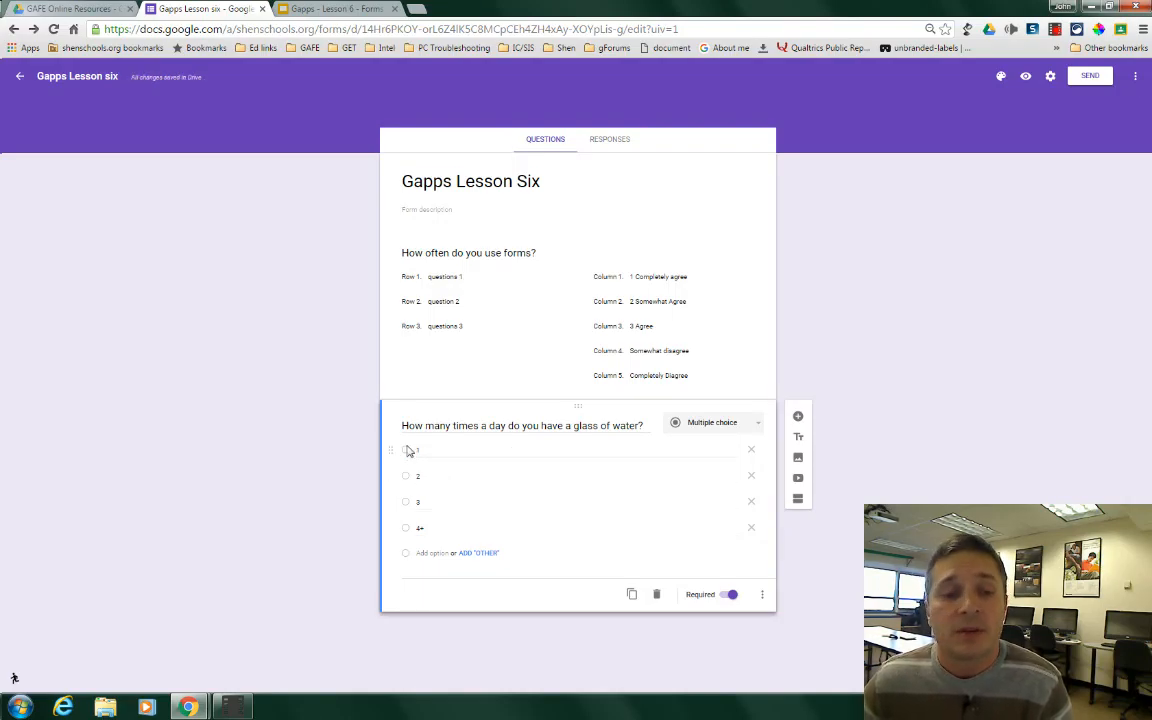
{"action": "type", "text": "4+"}
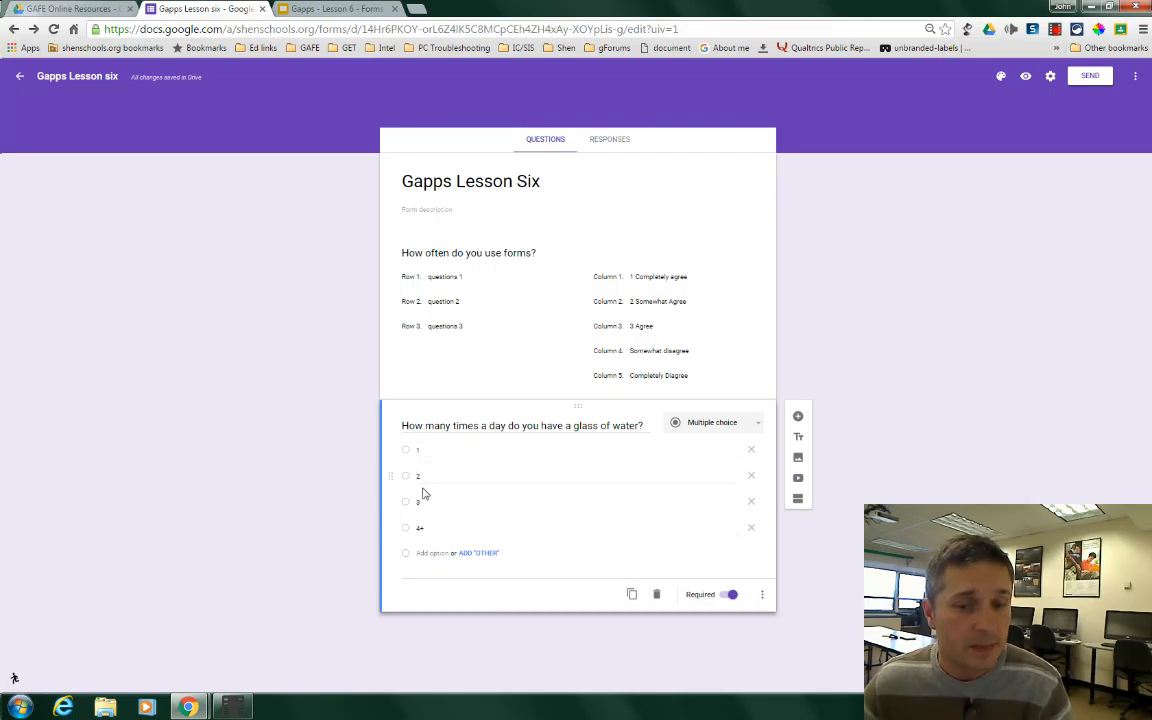
Step: Duplicate the glass-of-water question, retitle the copy "How many times a day do you have to use the facilities?", and review the available question types
{"action": "left_click", "coordinate": [631, 596]}
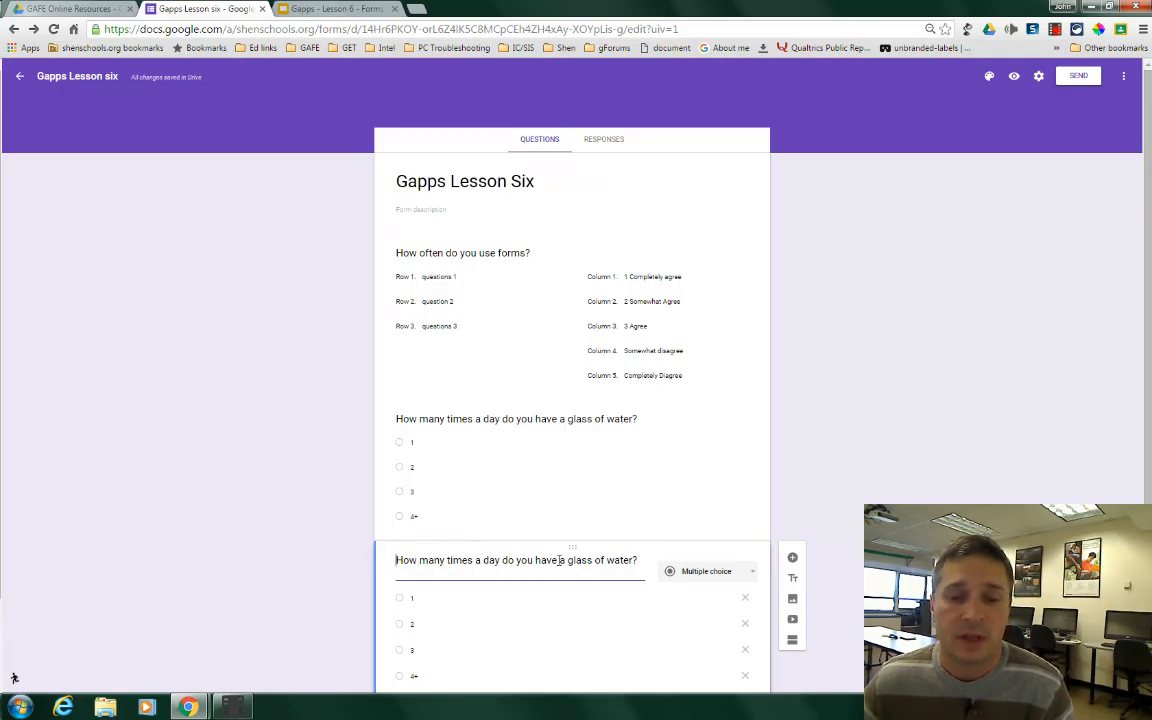
{"action": "left_click_drag", "start_coordinate": [559, 560], "coordinate": [623, 563]}
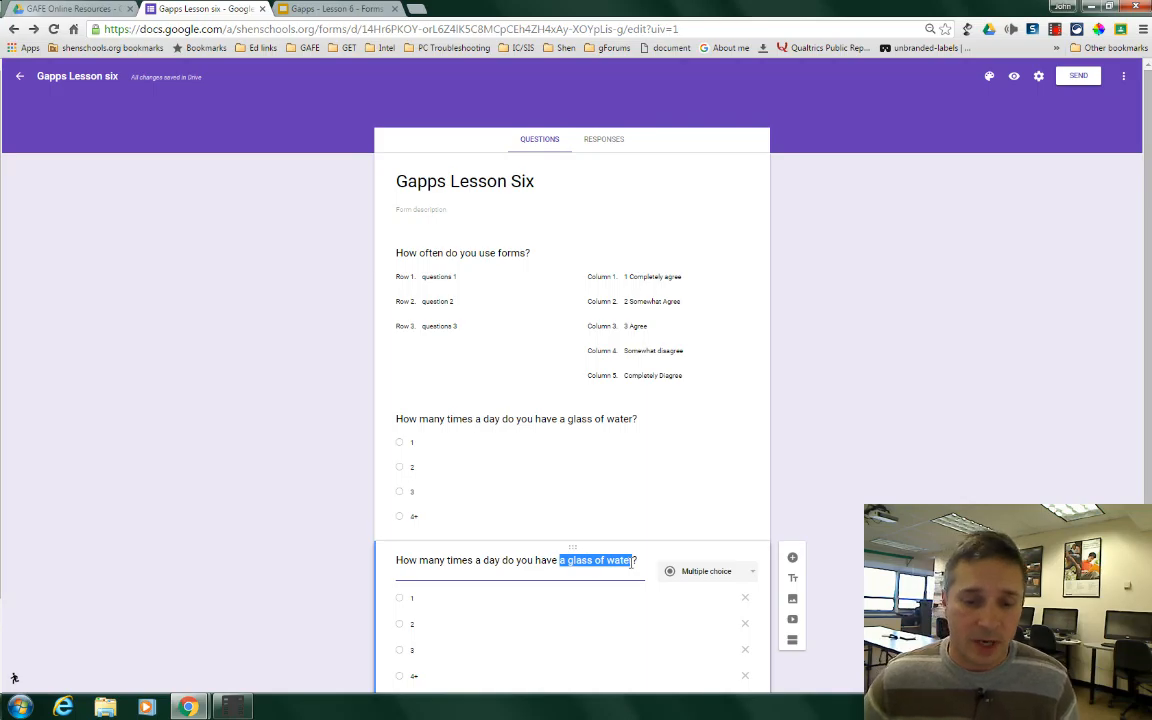
{"action": "type", "text": "to use the fa"}
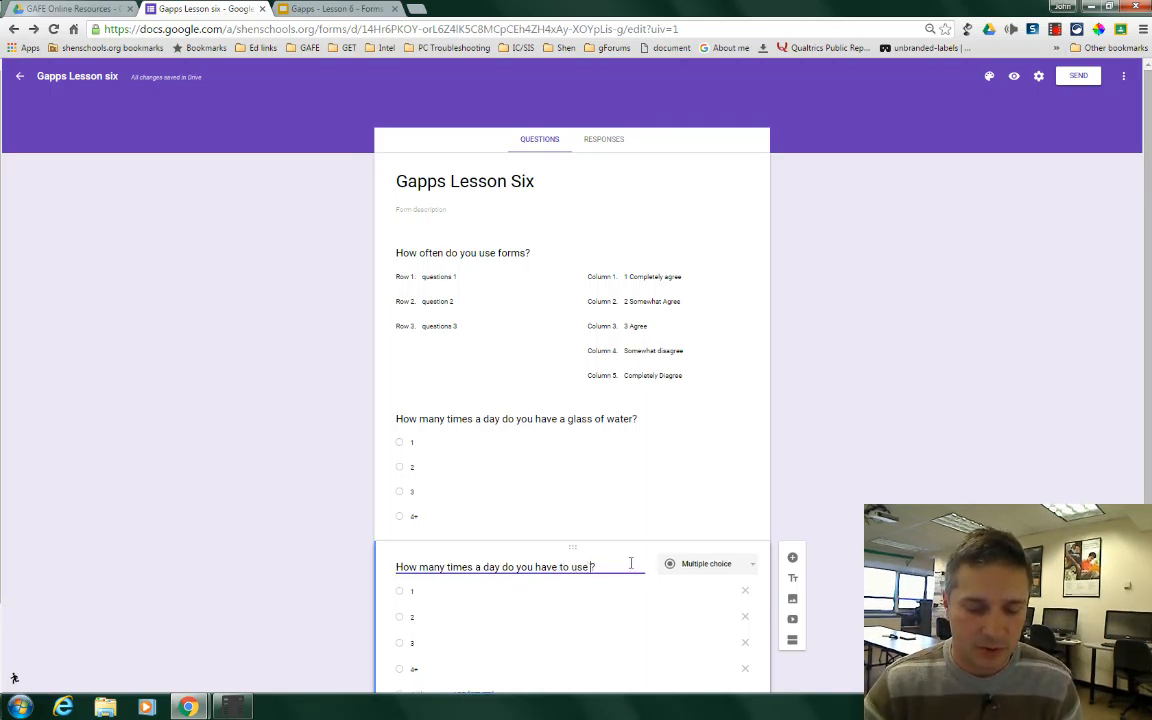
{"action": "type", "text": "cilities"}
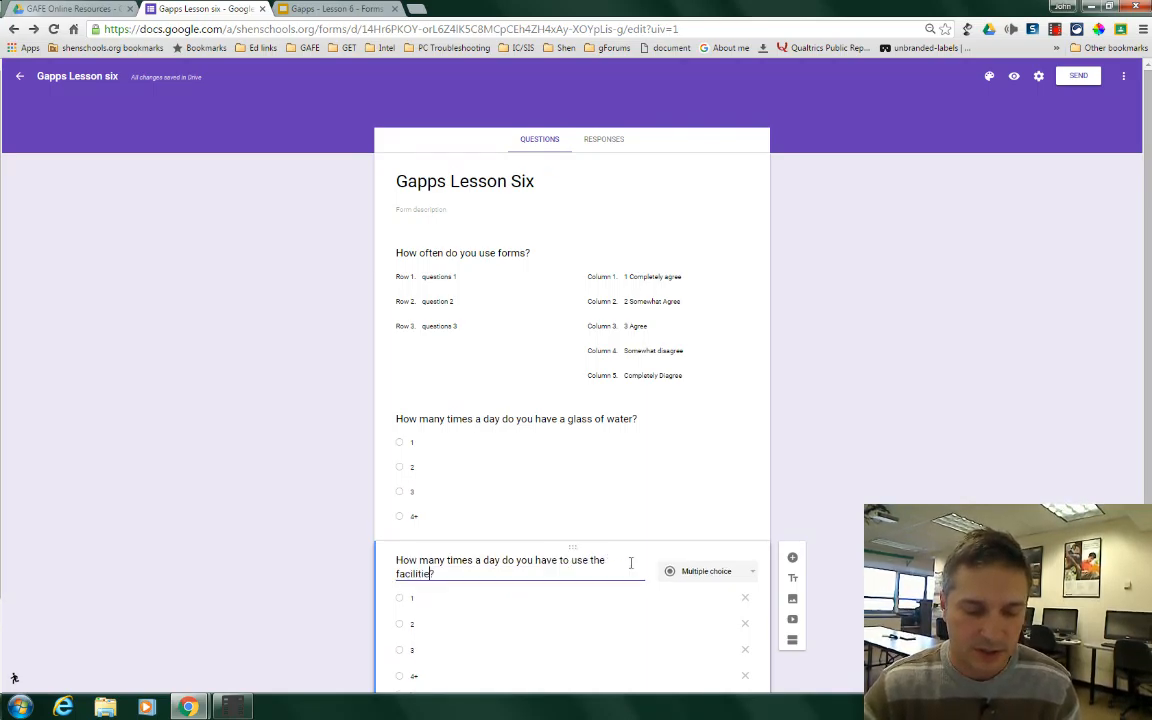
{"action": "scroll", "coordinate": [379, 533], "scroll_direction": "down", "scroll_amount": 1}
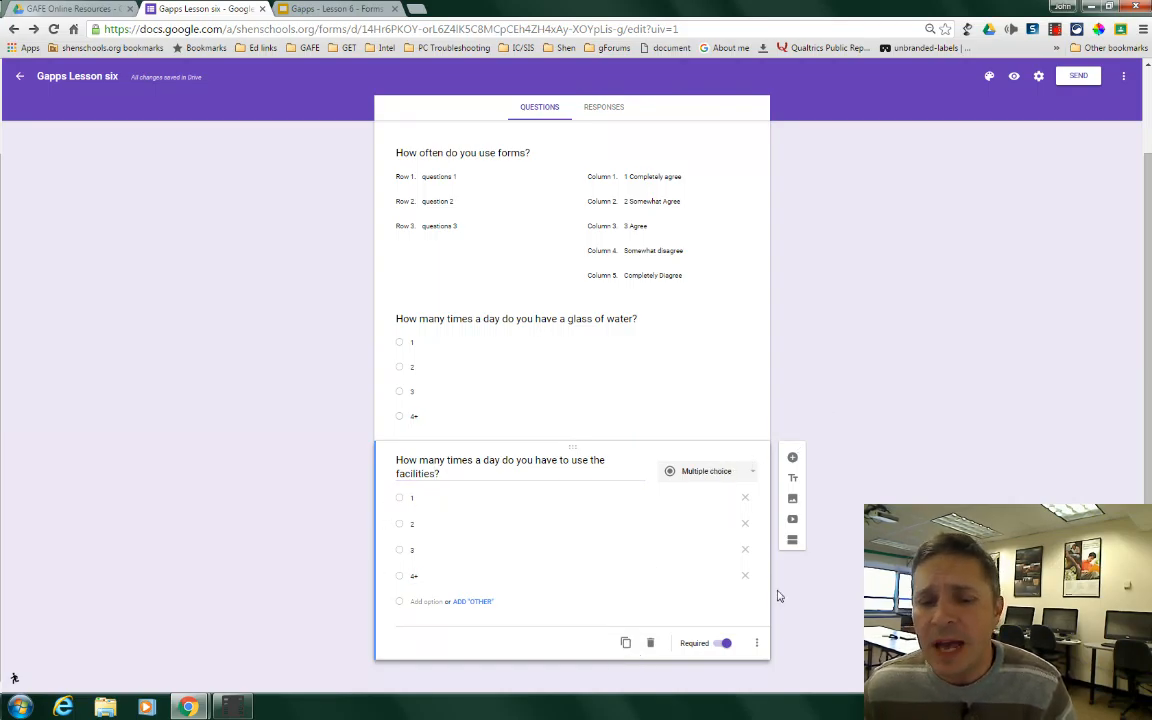
{"action": "left_click", "coordinate": [707, 474]}
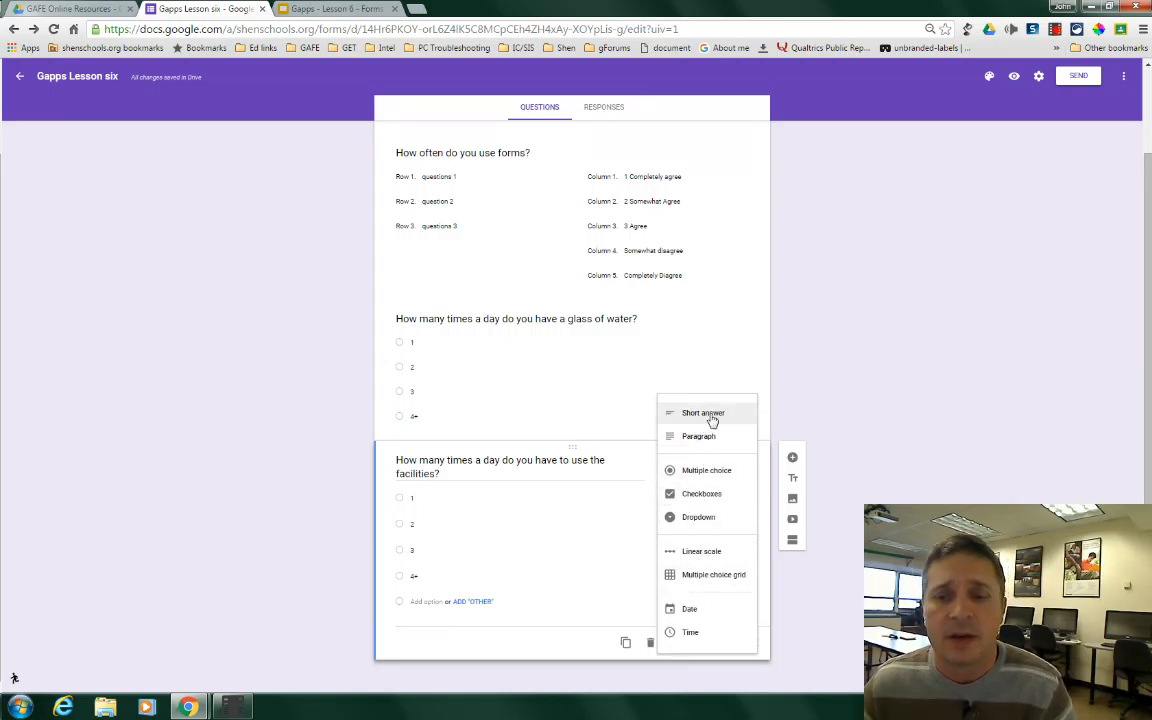
{"action": "left_click", "coordinate": [800, 386]}
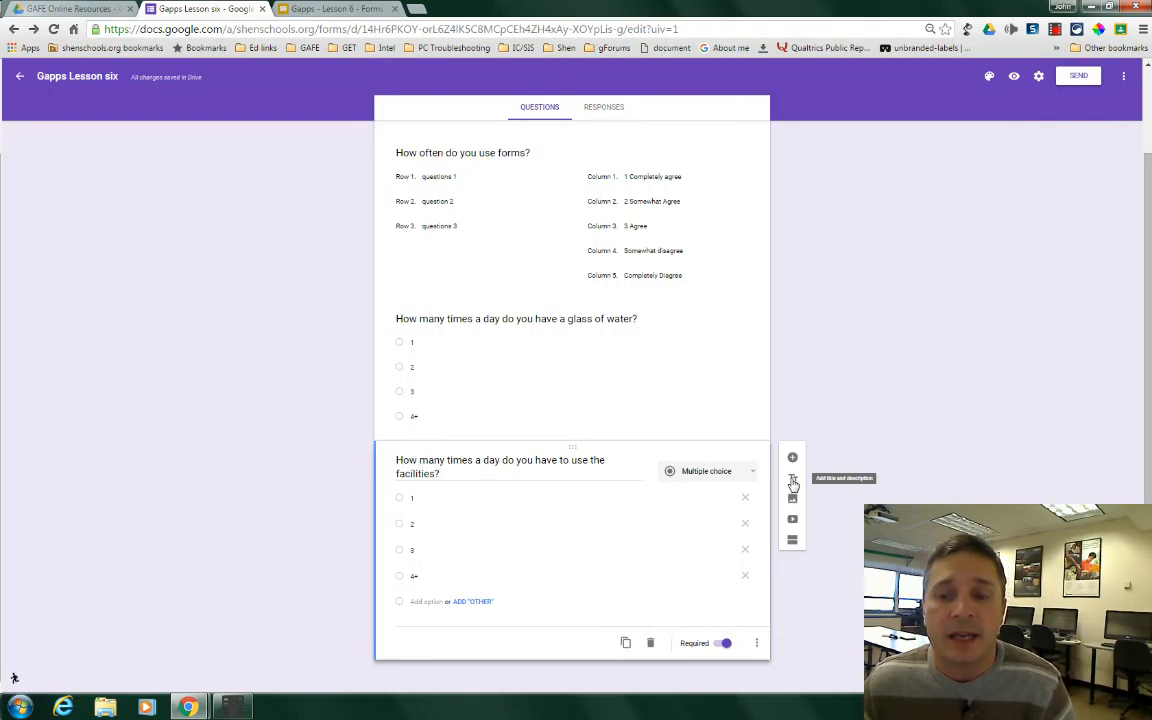
Step: Add a new section after the questions, titled "For the next 3 questions use the image below"
{"action": "left_click", "coordinate": [792, 542]}
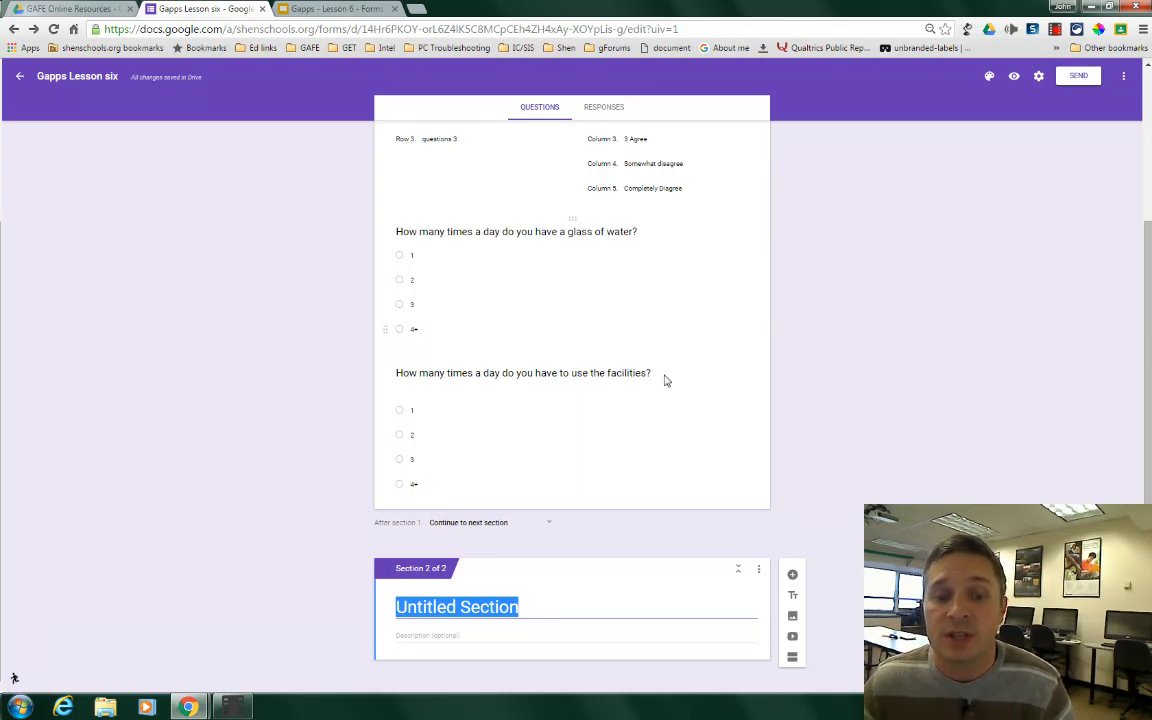
{"action": "type", "text": "For the next 3 "}
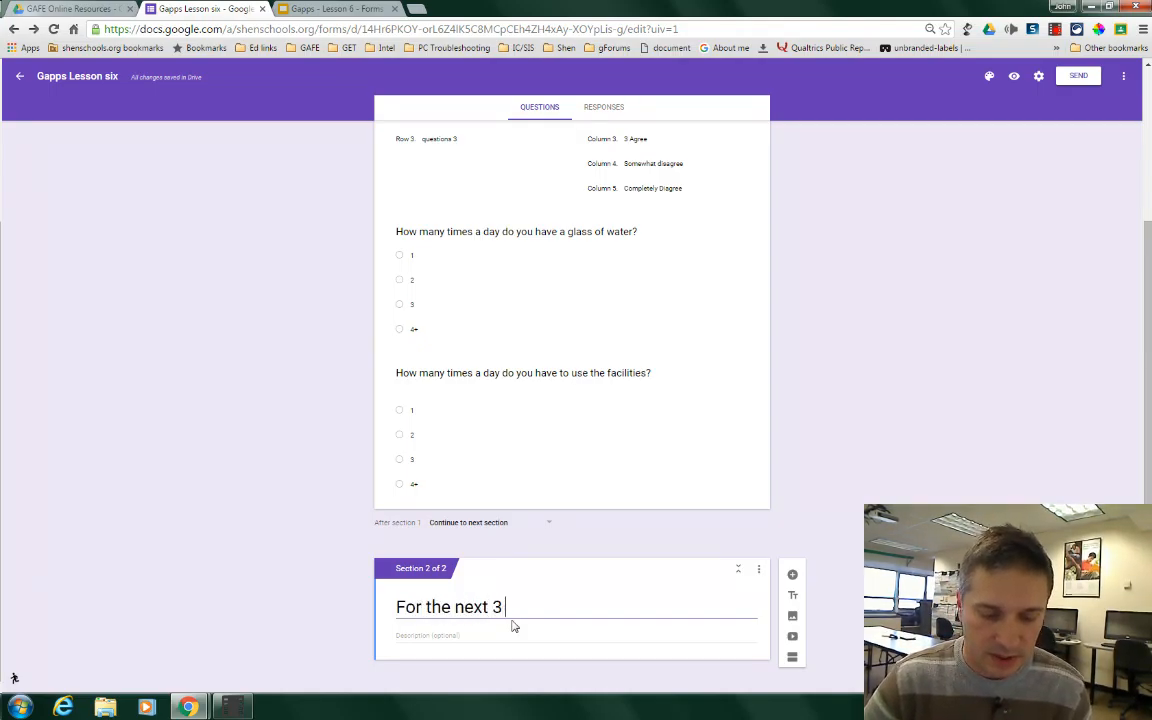
{"action": "type", "text": "questions use"}
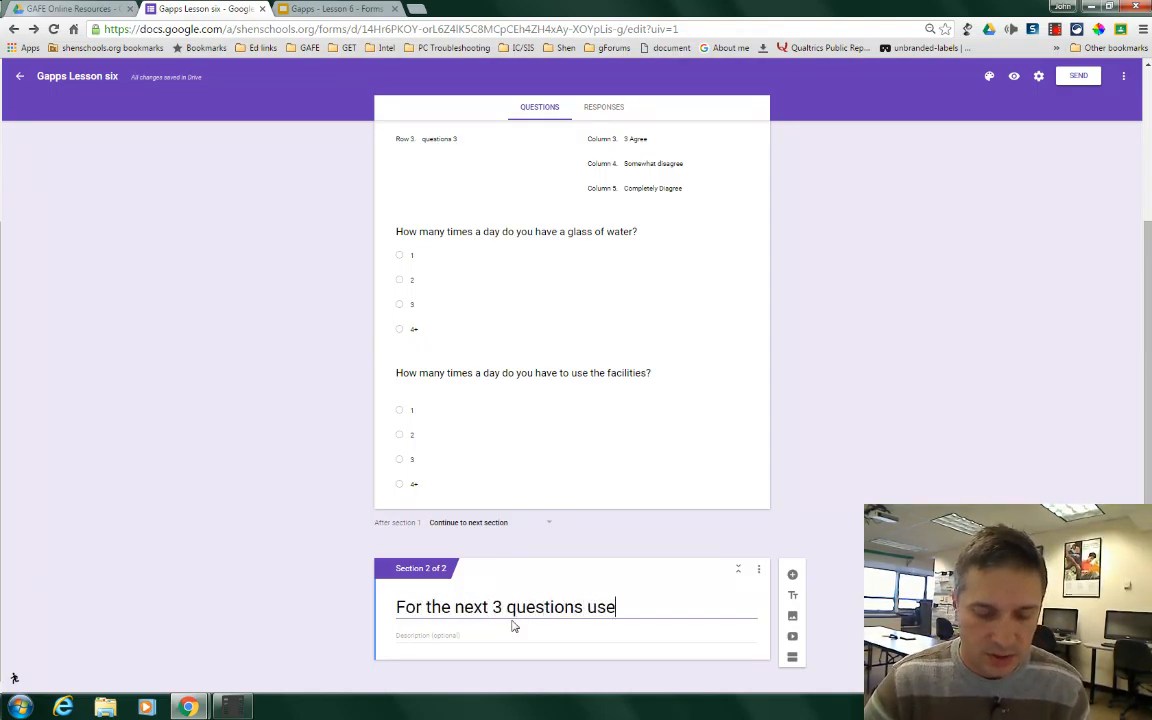
{"action": "type", "text": " the image below"}
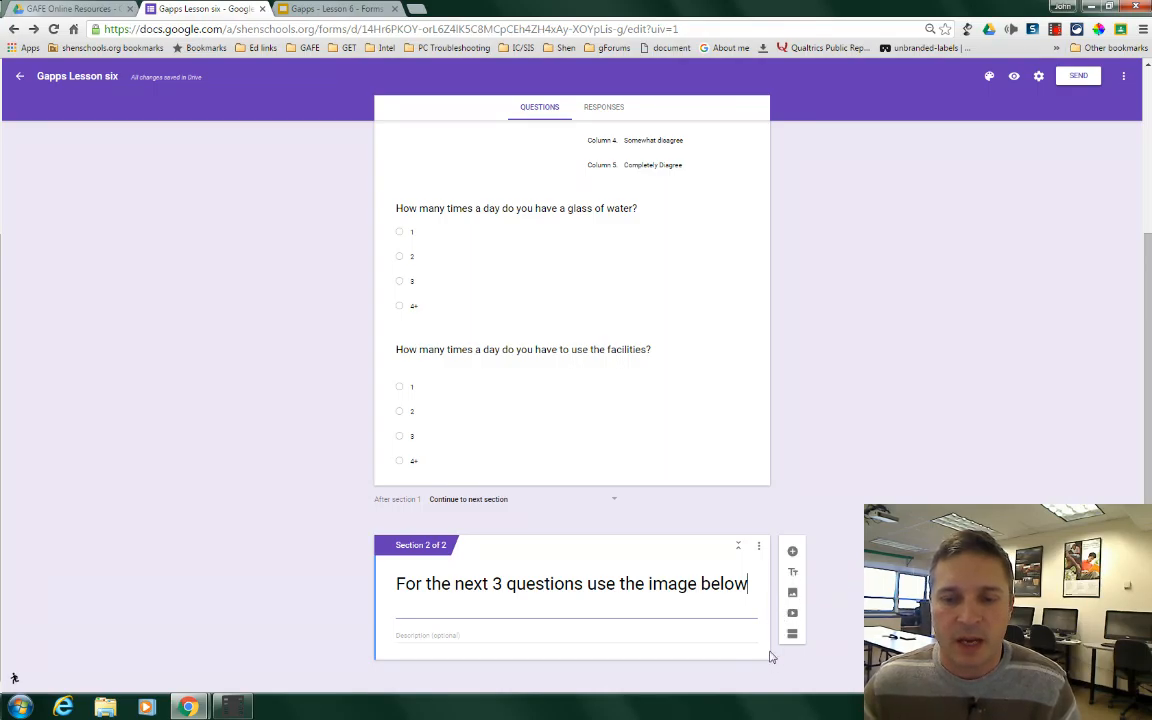
Step: Search Google images for "election 1850" and insert the coloured US electoral map, the first result, into section 2
{"action": "left_click", "coordinate": [793, 595]}
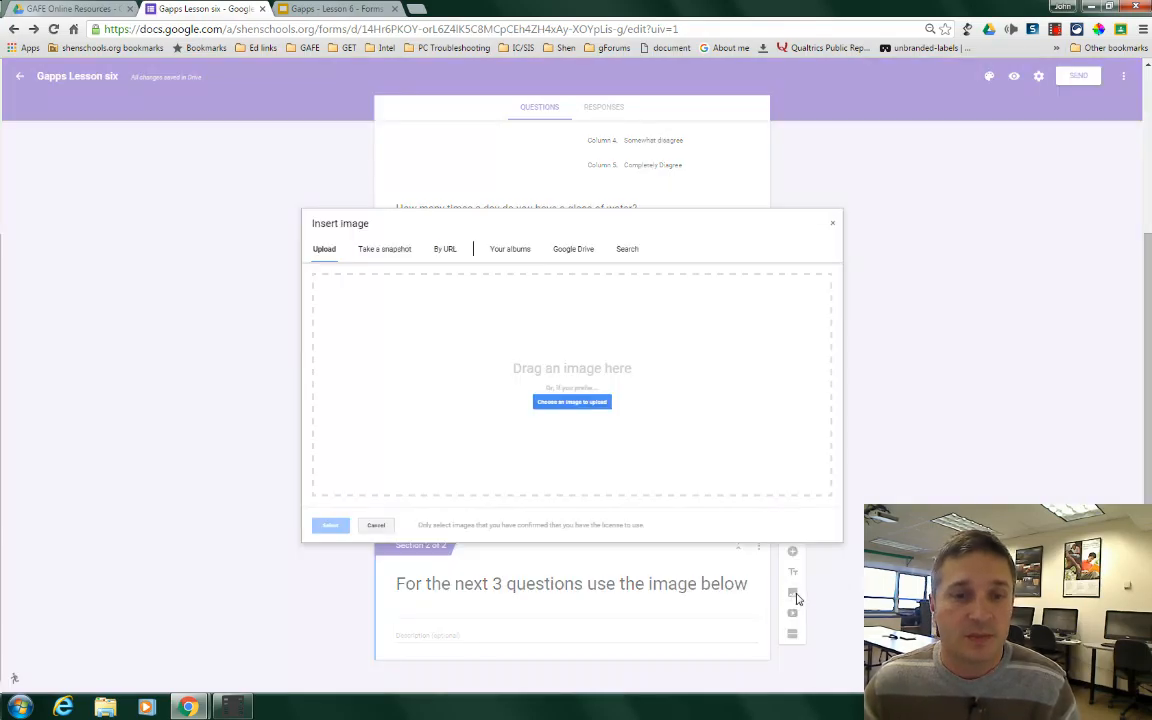
{"action": "left_click", "coordinate": [626, 250]}
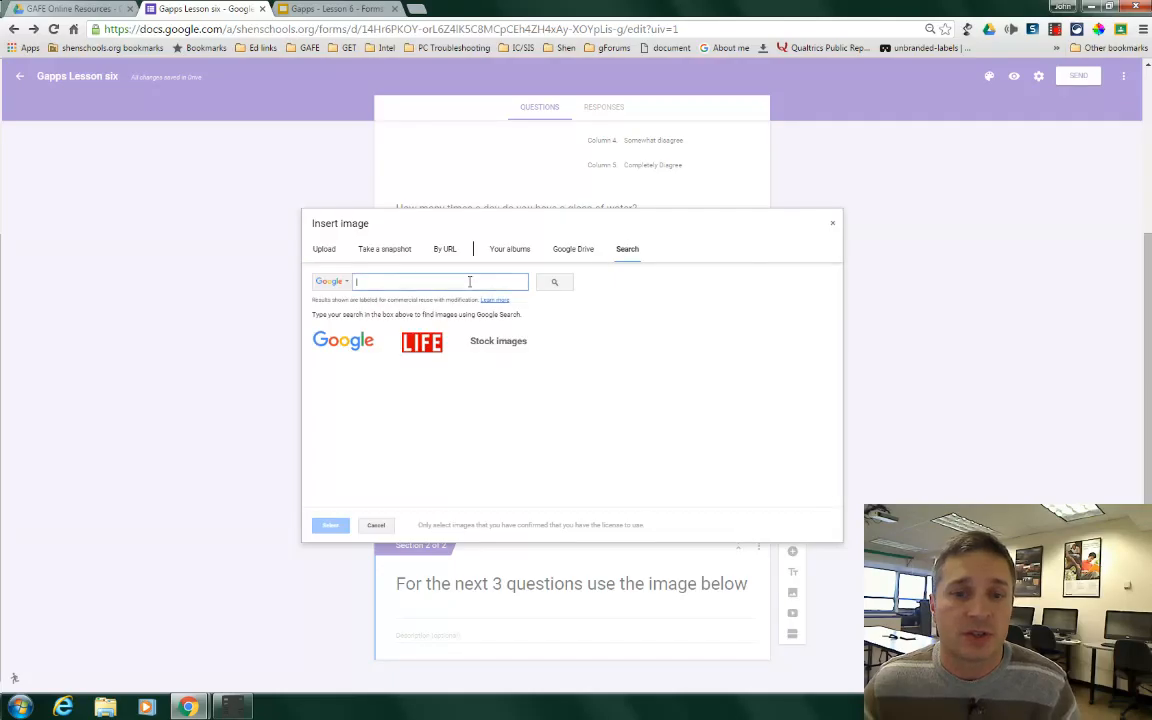
{"action": "type", "text": "electrion 1850"}
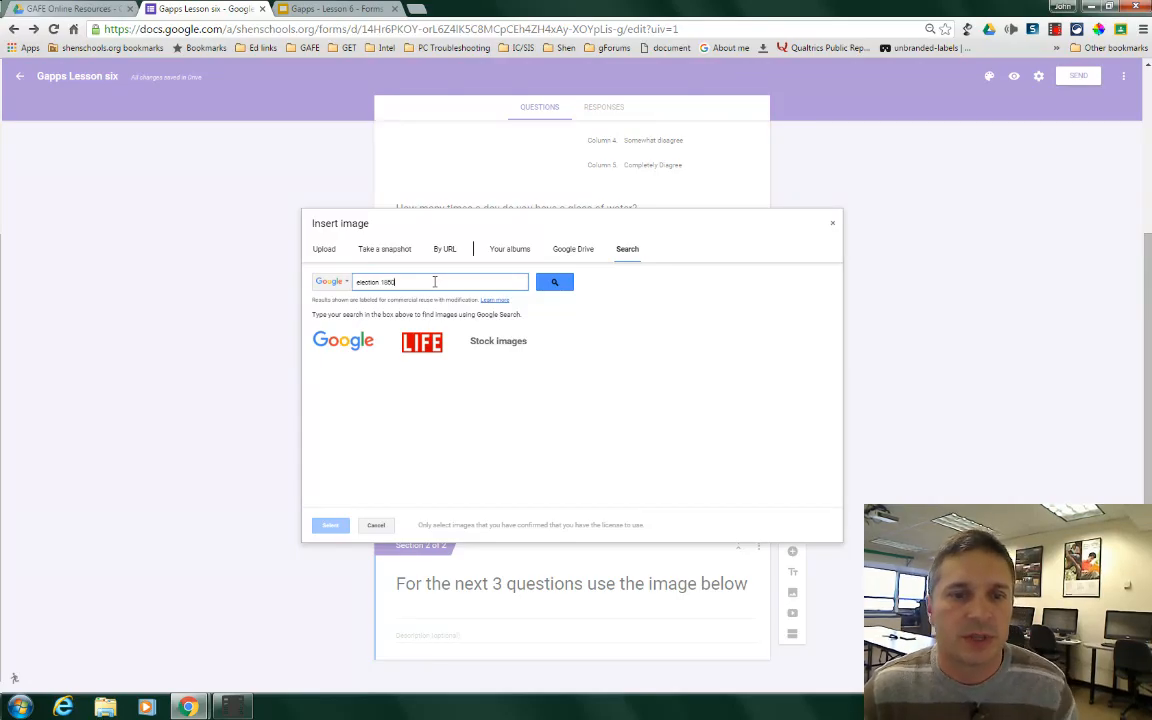
{"action": "key", "text": "Return"}
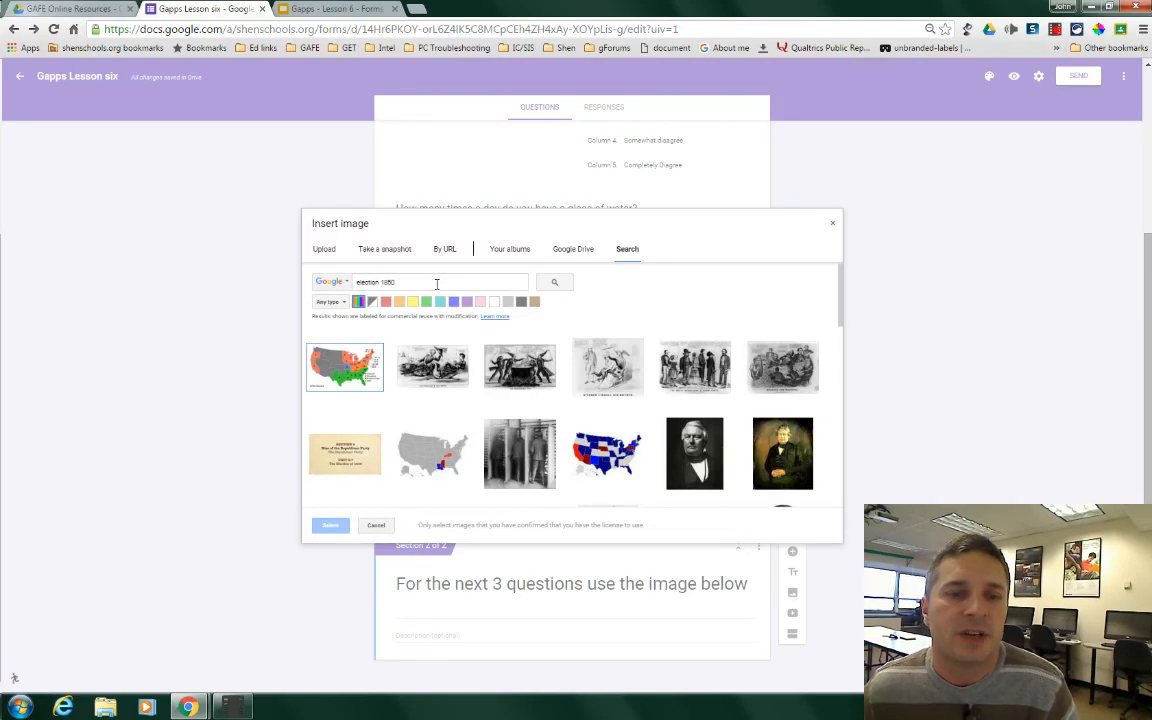
{"action": "left_click", "coordinate": [350, 370]}
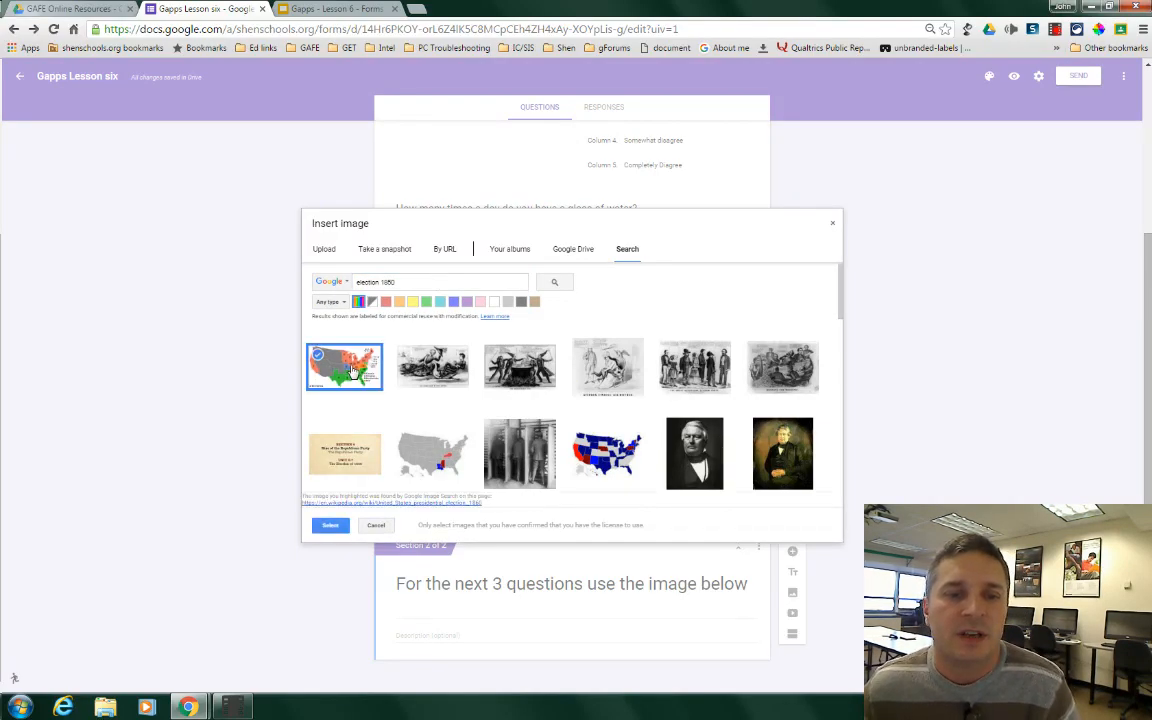
{"action": "left_click", "coordinate": [335, 525]}
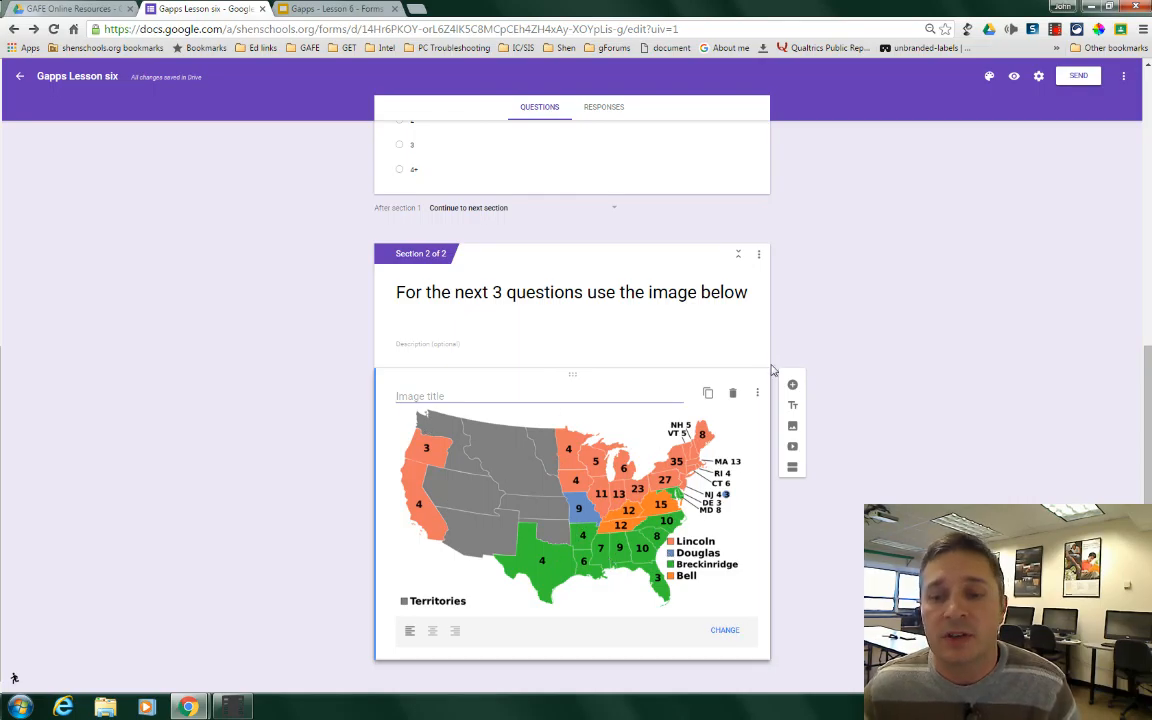
Step: Add a paragraph question below the map titled "Explain how the map above illustrates the term sectionalism?", correcting the misspelled word "illustrates"
{"action": "left_click", "coordinate": [792, 384]}
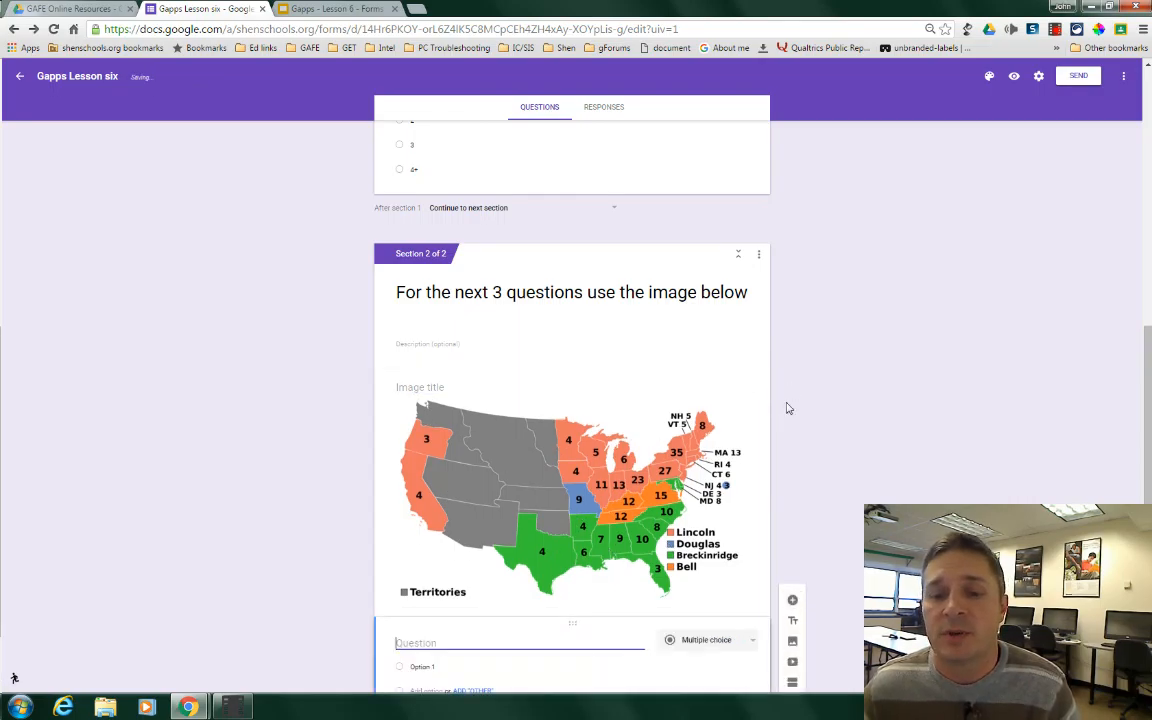
{"action": "left_click", "coordinate": [695, 643]}
{"action": "left_click", "coordinate": [695, 606]}
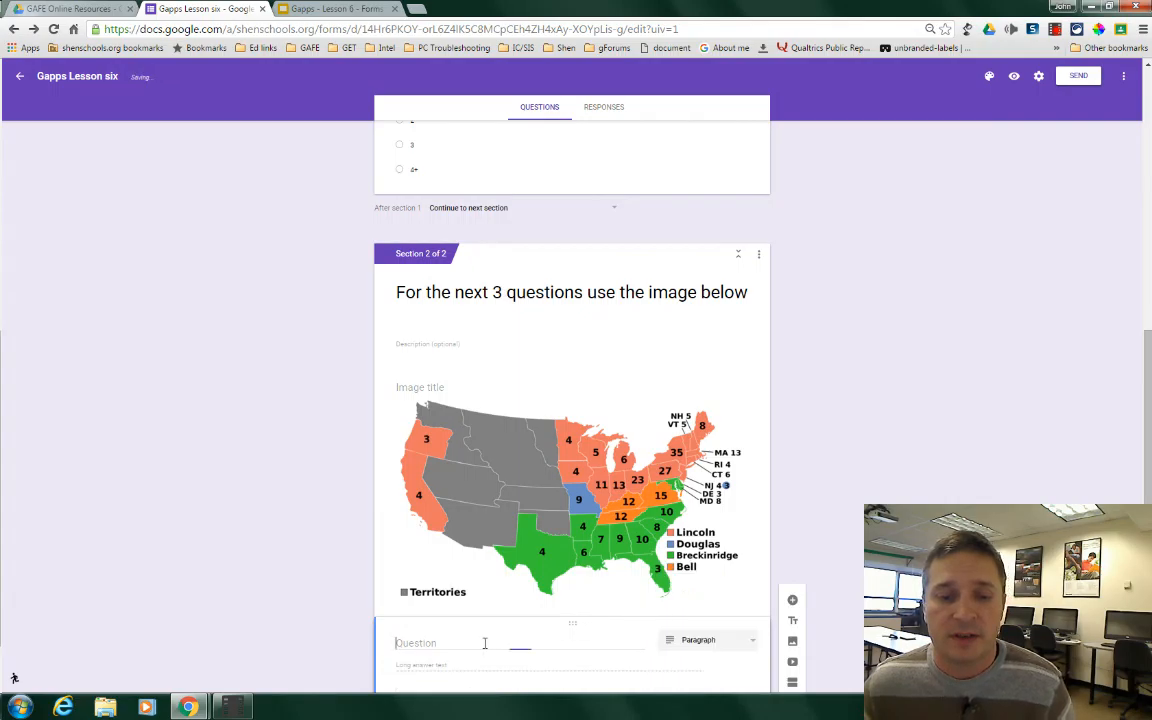
{"action": "left_click", "coordinate": [484, 643]}
{"action": "type", "text": "Explain how the map above illustrate"}
{"action": "type", "text": "s the term sectionalia"}
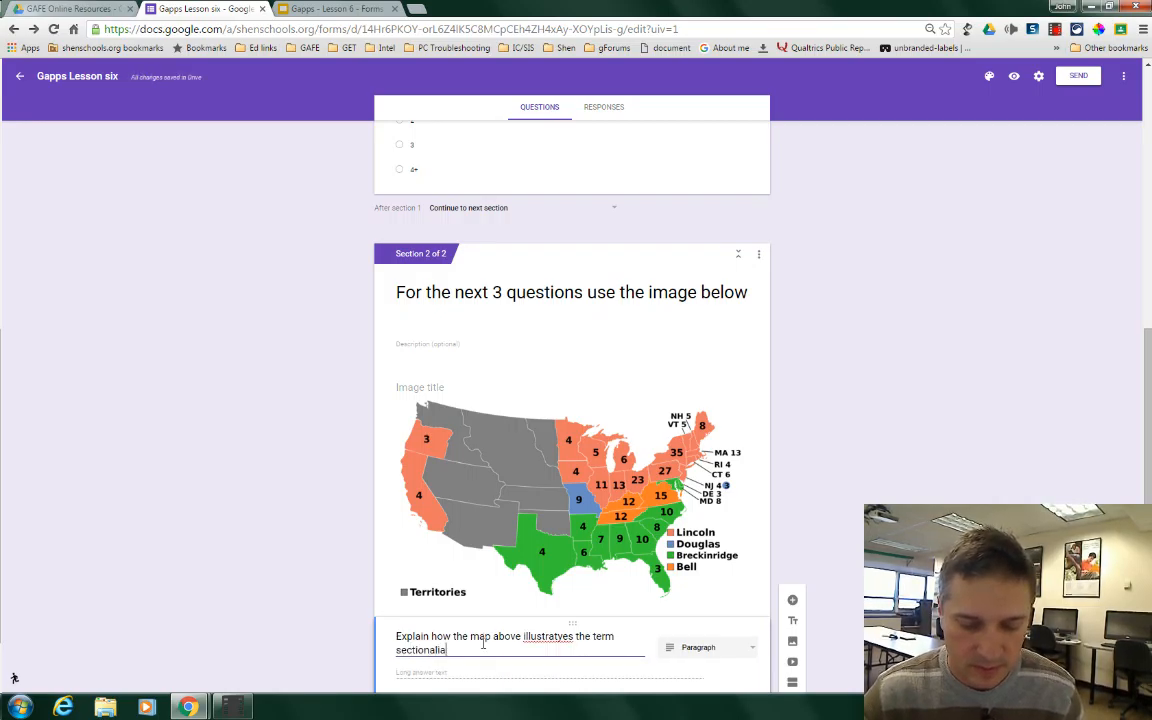
{"action": "key", "text": "BackSpace"}
{"action": "type", "text": "sm?"}
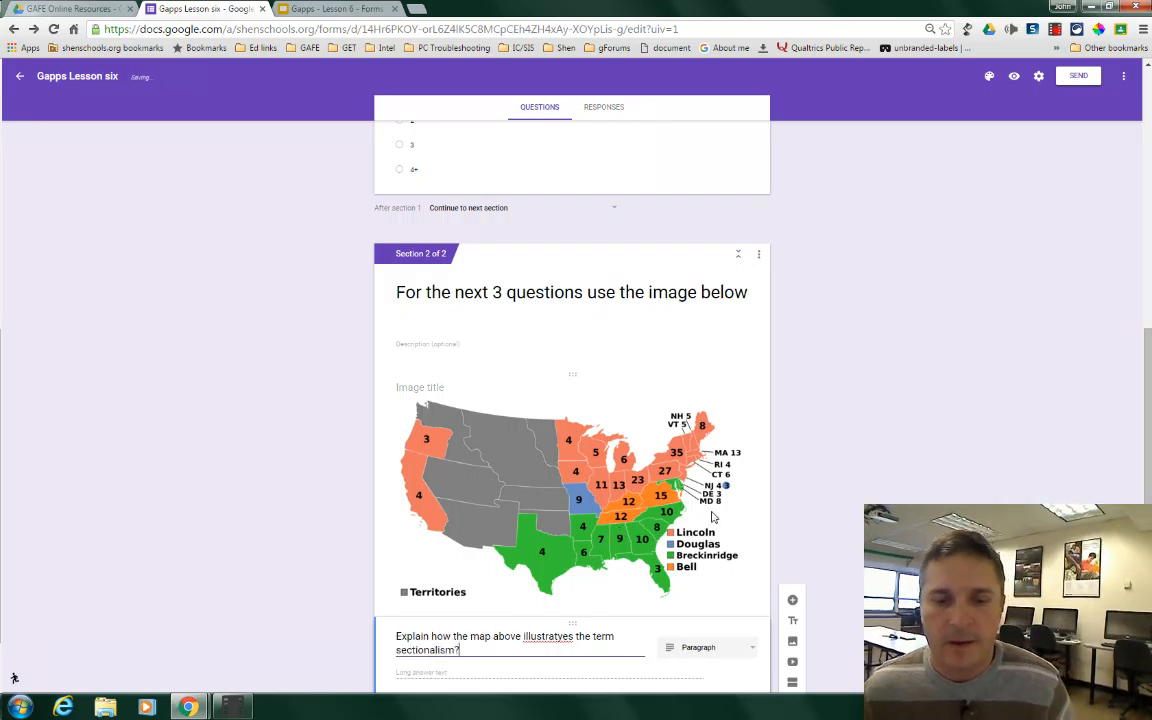
{"action": "right_click", "coordinate": [558, 637]}
{"action": "left_click", "coordinate": [600, 337]}
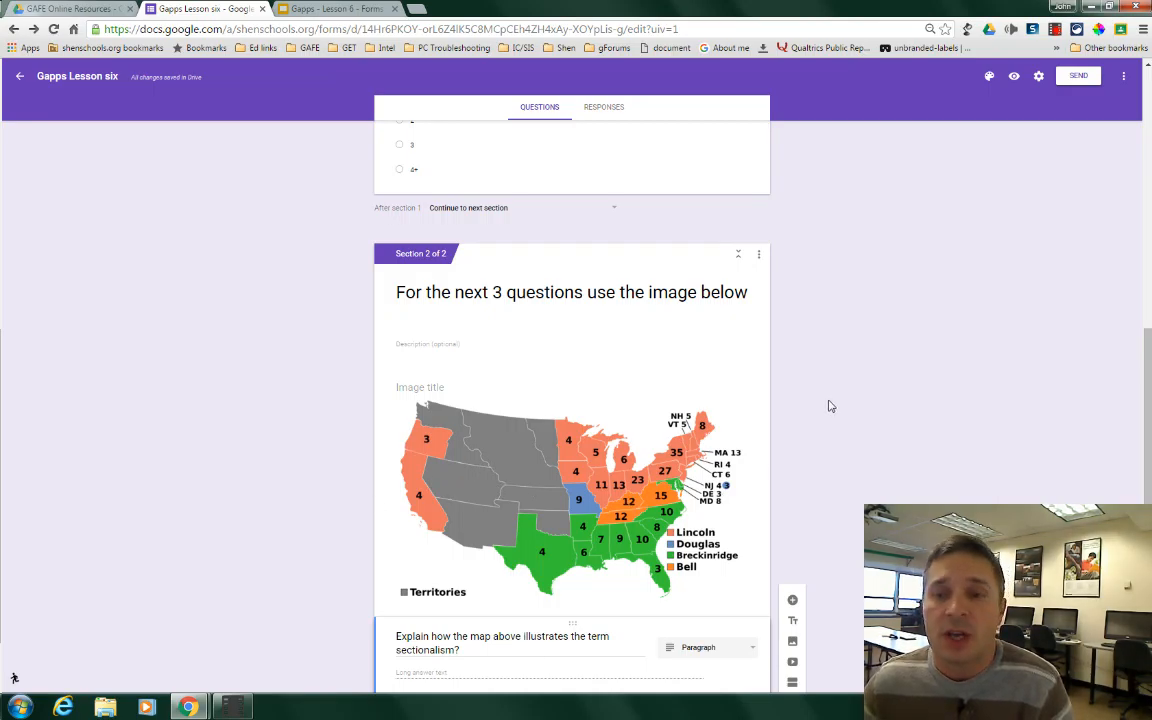
Step: Look over the form's questions, its settings and its responses page without changing anything
{"action": "scroll", "coordinate": [815, 388], "scroll_direction": "up", "scroll_amount": 3}
{"action": "scroll", "coordinate": [815, 388], "scroll_direction": "up", "scroll_amount": 2}
{"action": "scroll", "coordinate": [815, 388], "scroll_direction": "down", "scroll_amount": 2}
{"action": "scroll", "coordinate": [815, 388], "scroll_direction": "down", "scroll_amount": 4}
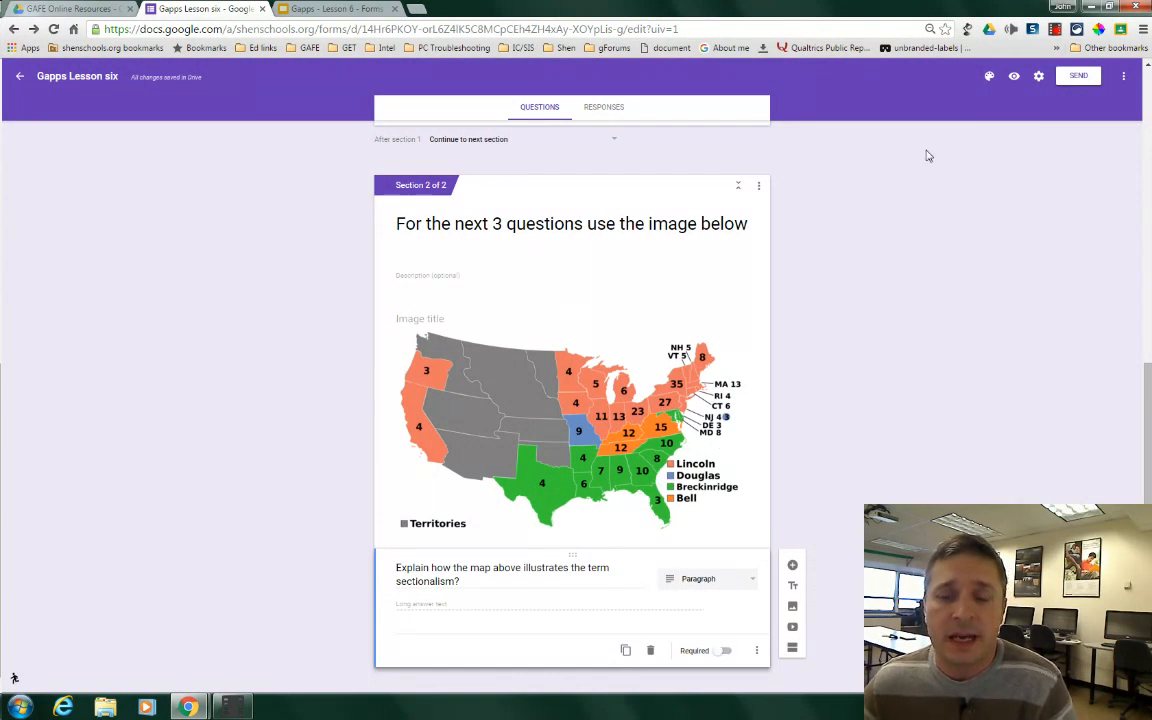
{"action": "left_click", "coordinate": [1037, 77]}
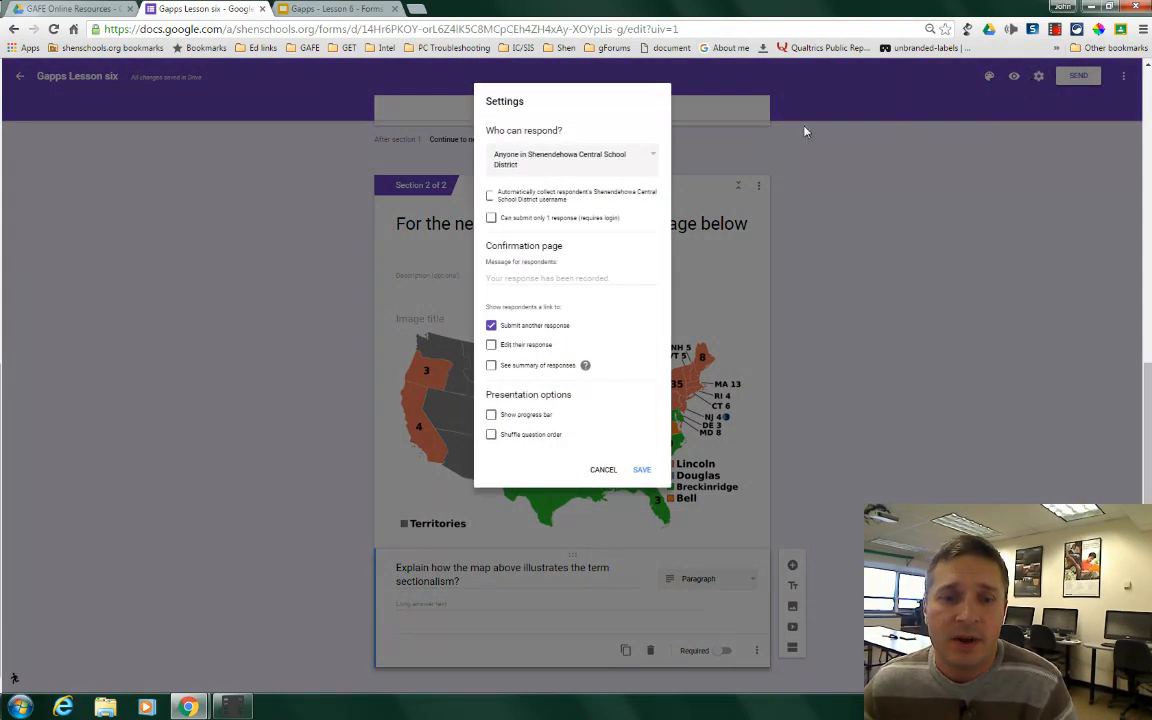
{"action": "left_click", "coordinate": [603, 469]}
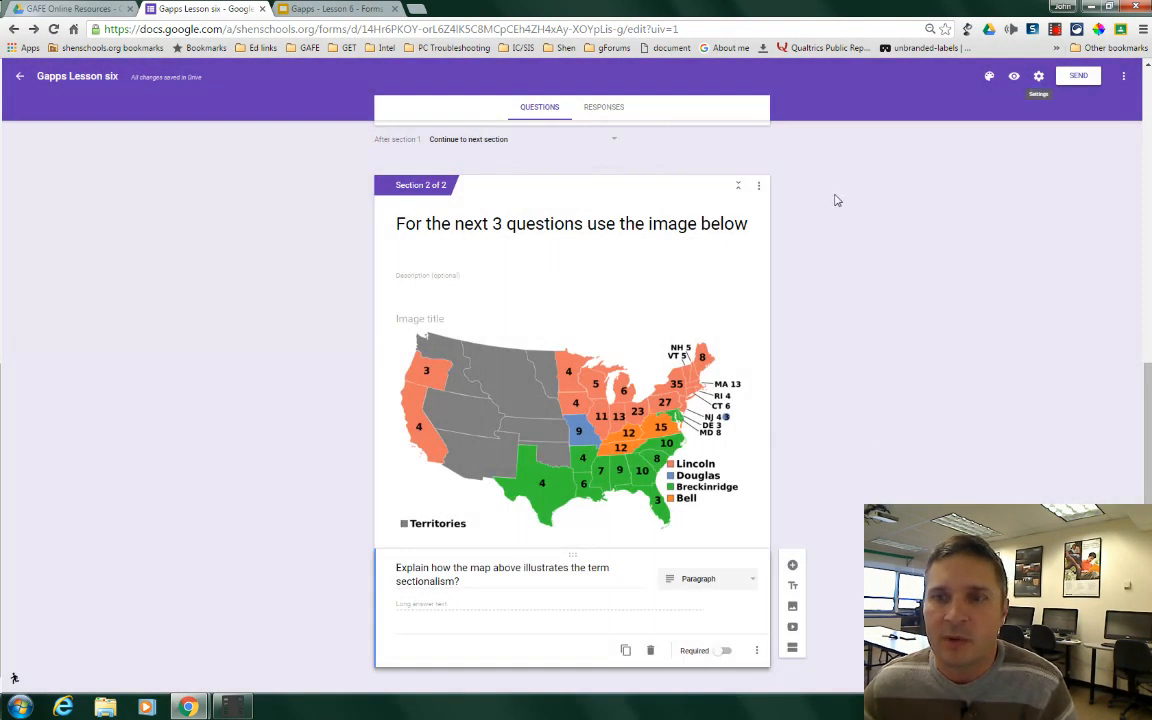
{"action": "left_click", "coordinate": [612, 109]}
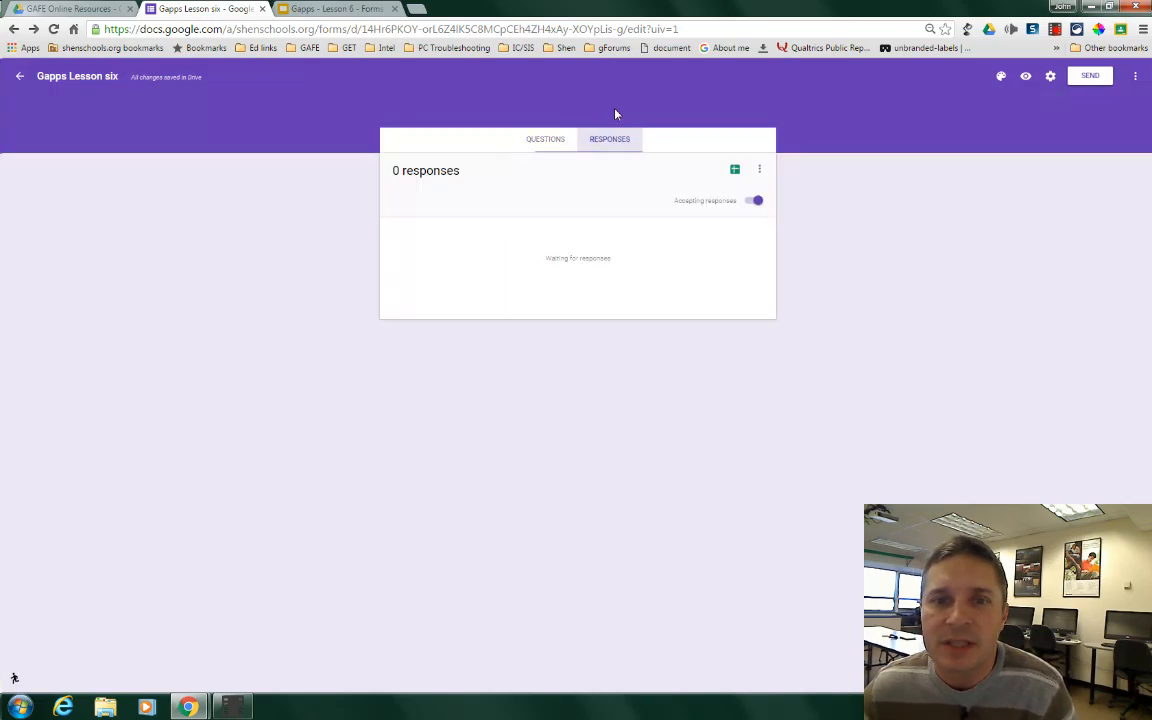
{"action": "left_click", "coordinate": [545, 139]}
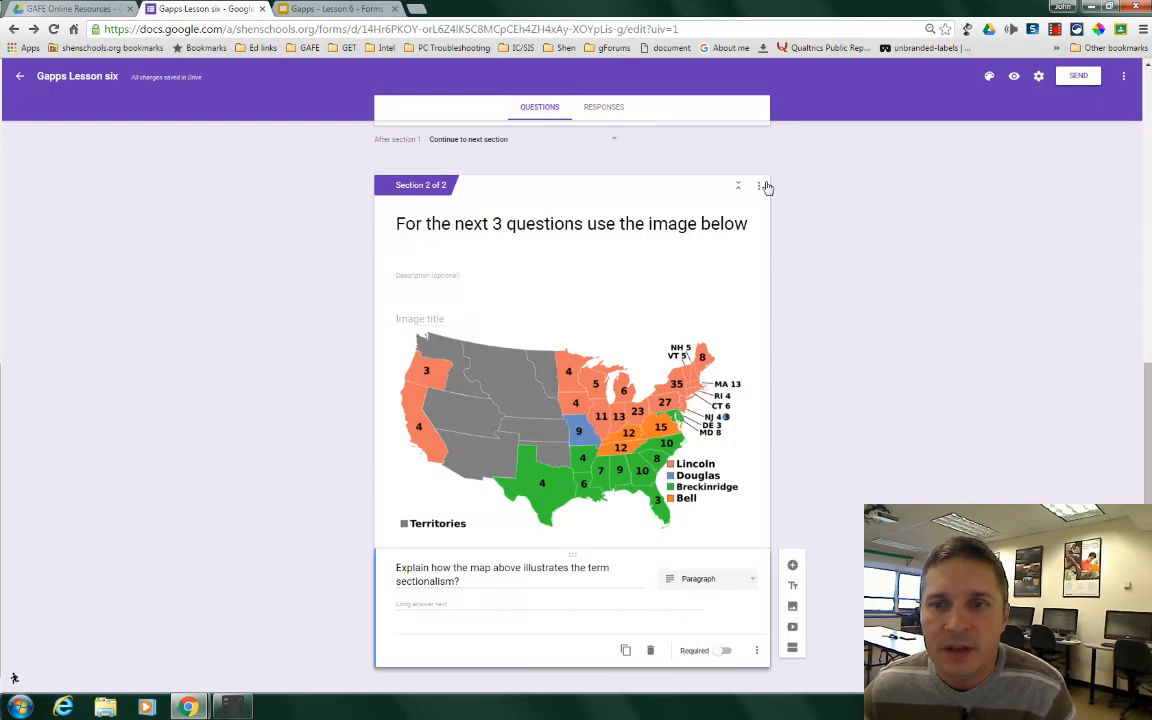
Step: Examine the extra options available for section 2, the sectionalism question and the whole form, and review the form settings again
{"action": "left_click", "coordinate": [758, 229]}
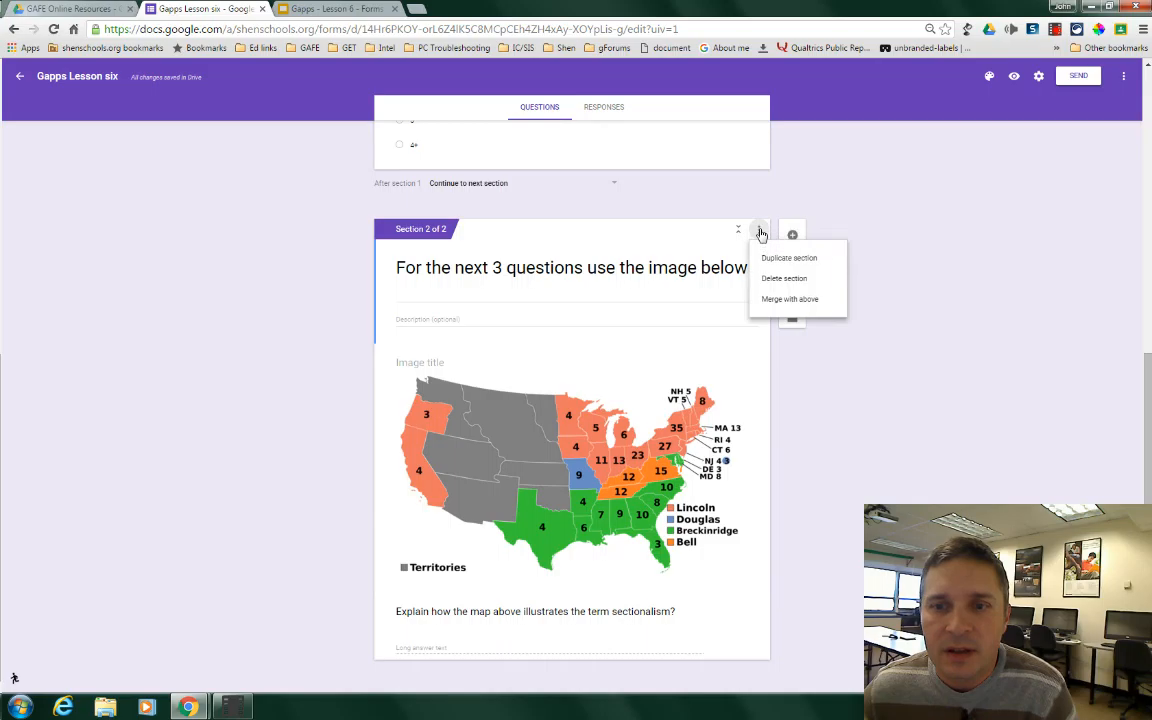
{"action": "left_click", "coordinate": [852, 260]}
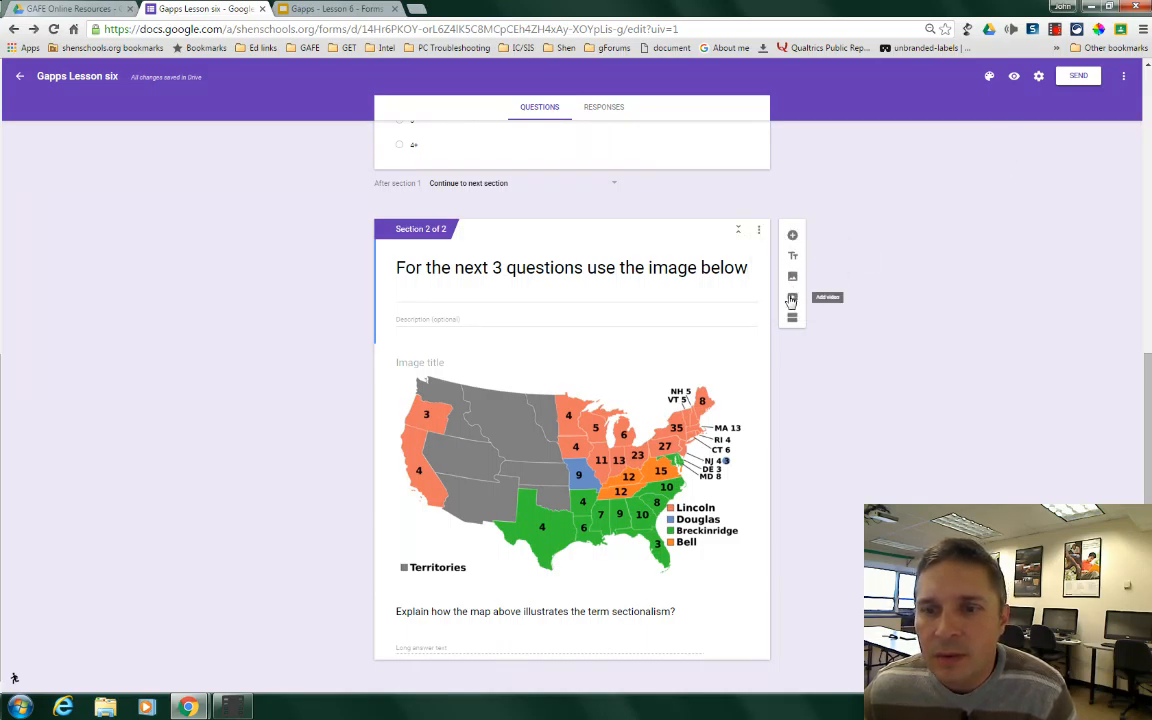
{"action": "left_click", "coordinate": [743, 558]}
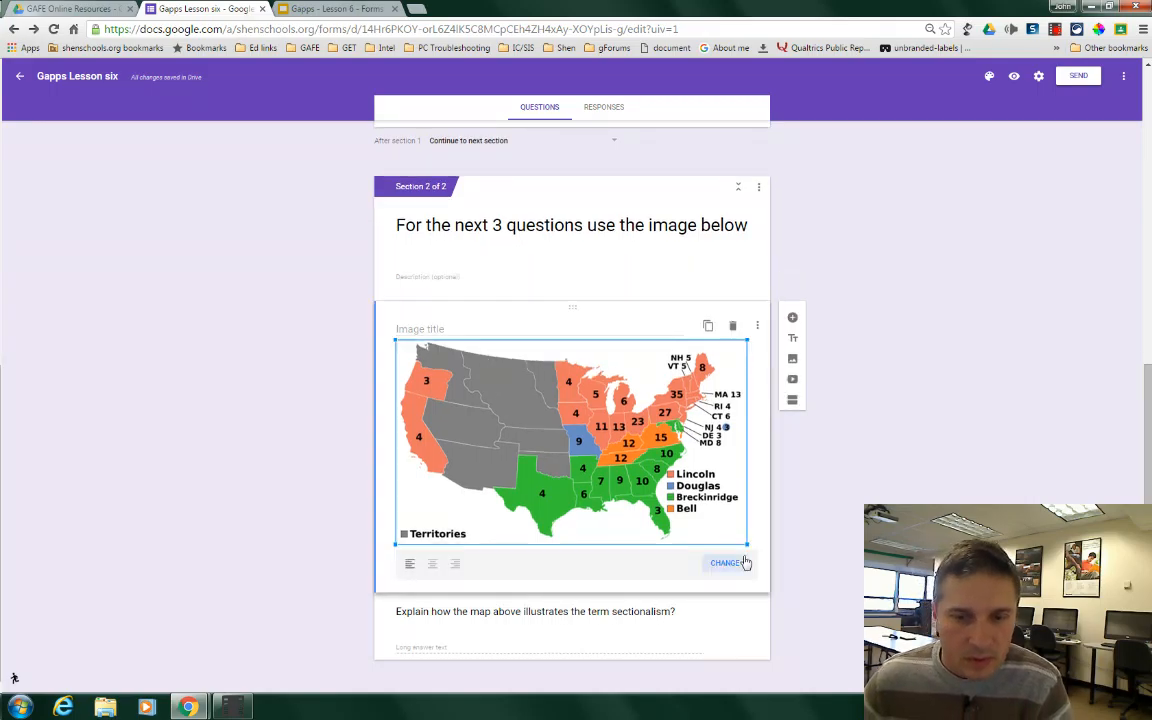
{"action": "left_click", "coordinate": [723, 596]}
{"action": "left_click", "coordinate": [757, 655]}
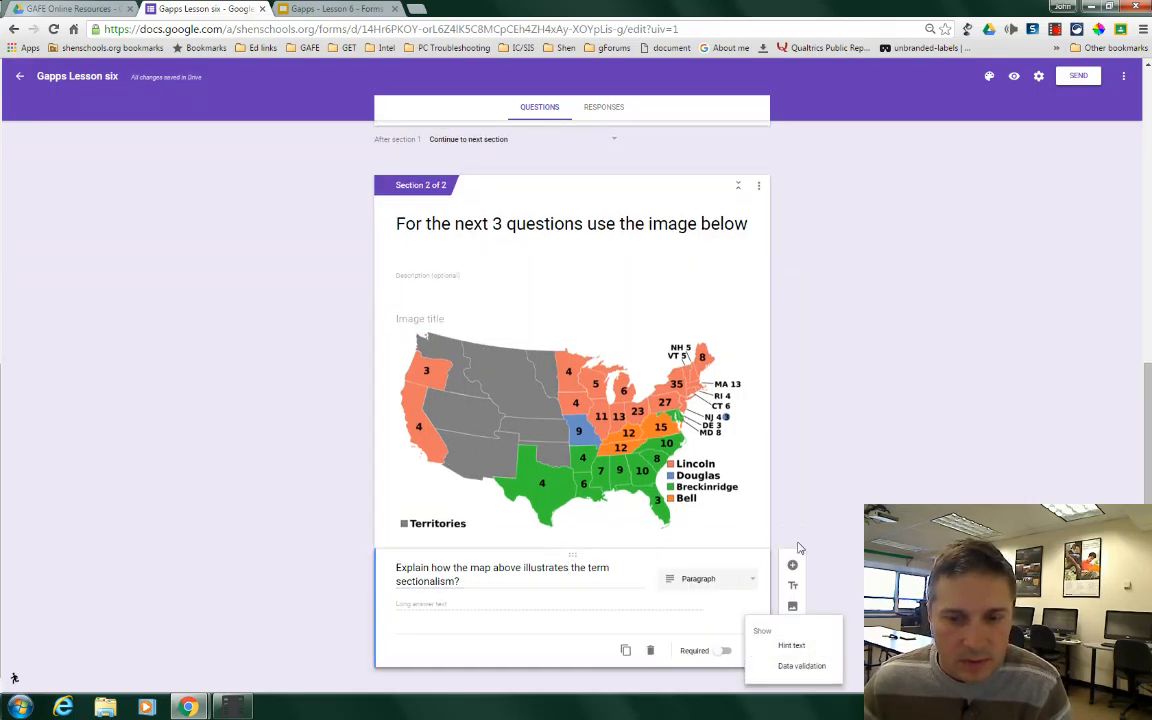
{"action": "left_click", "coordinate": [838, 486]}
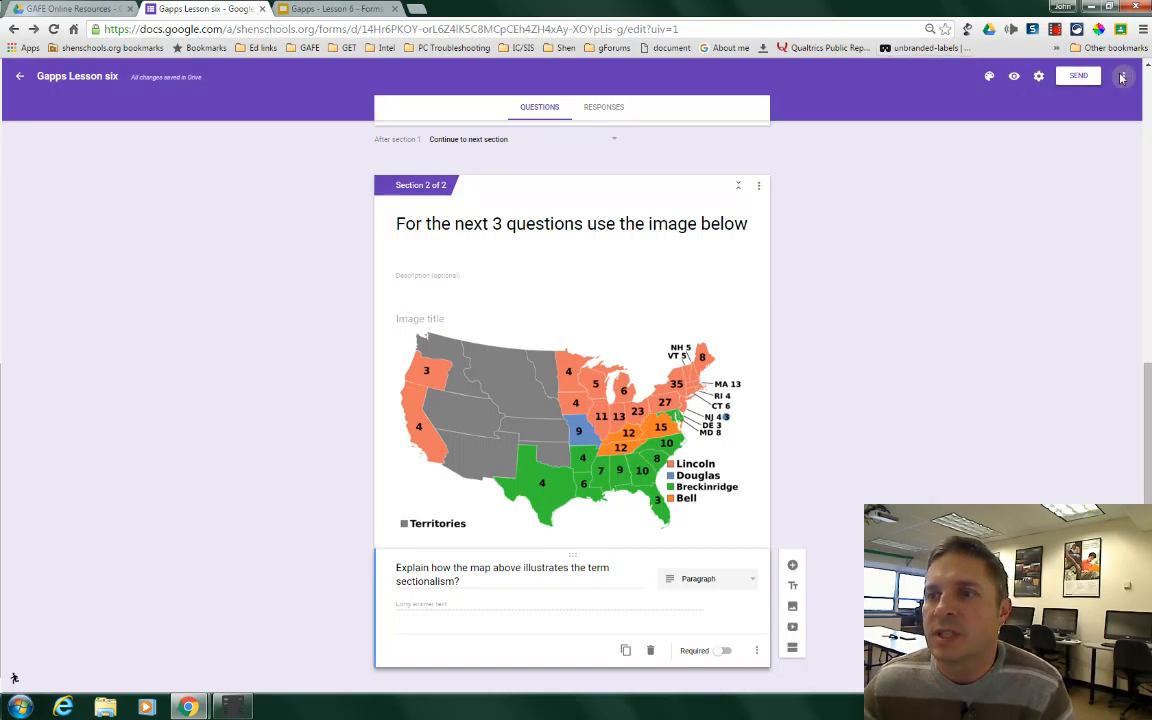
{"action": "left_click", "coordinate": [1122, 77]}
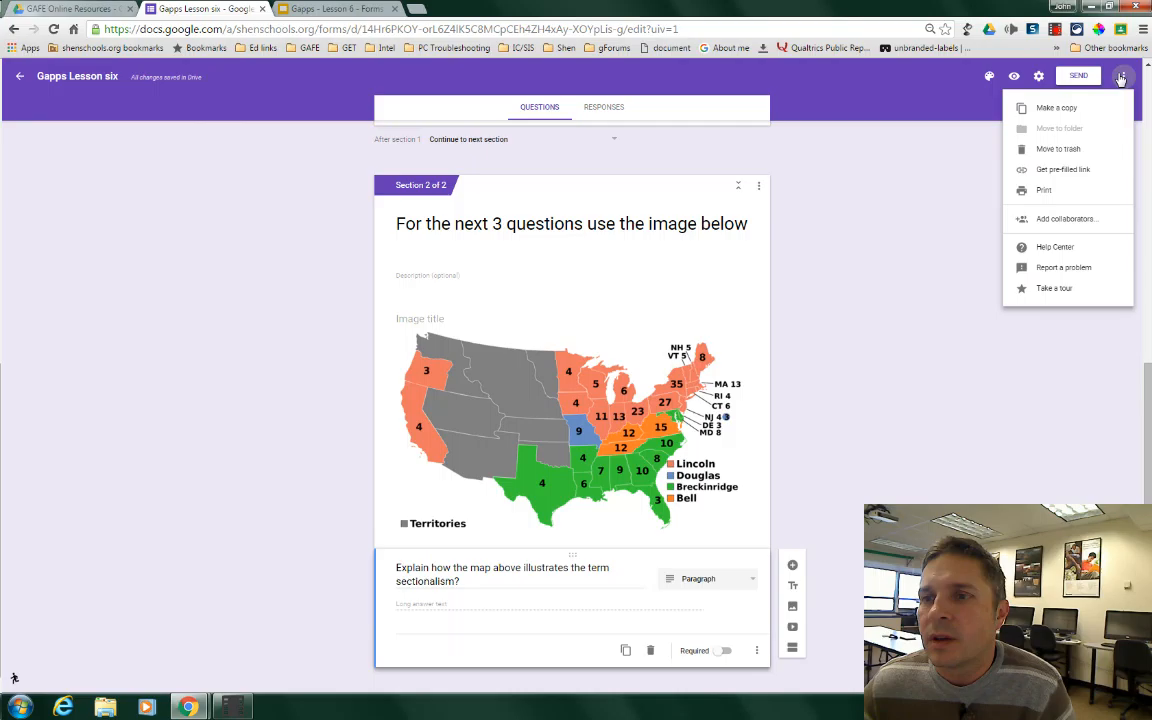
{"action": "left_click", "coordinate": [905, 249]}
{"action": "left_click", "coordinate": [1038, 77]}
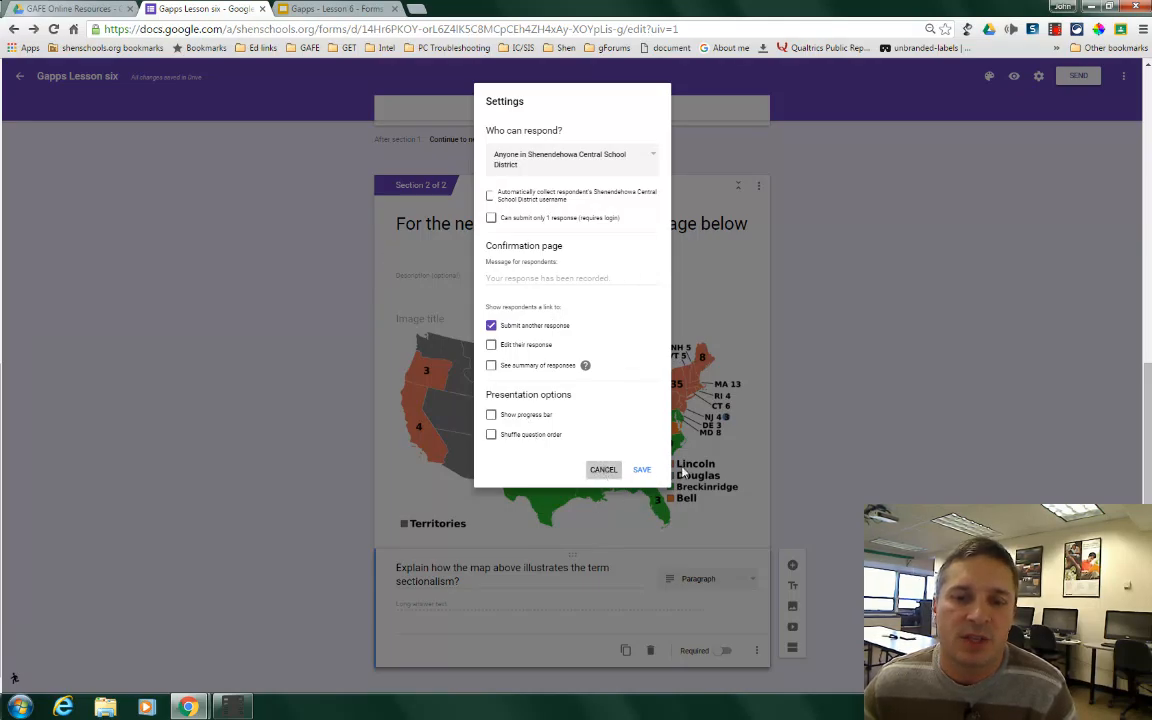
{"action": "left_click", "coordinate": [603, 469]}
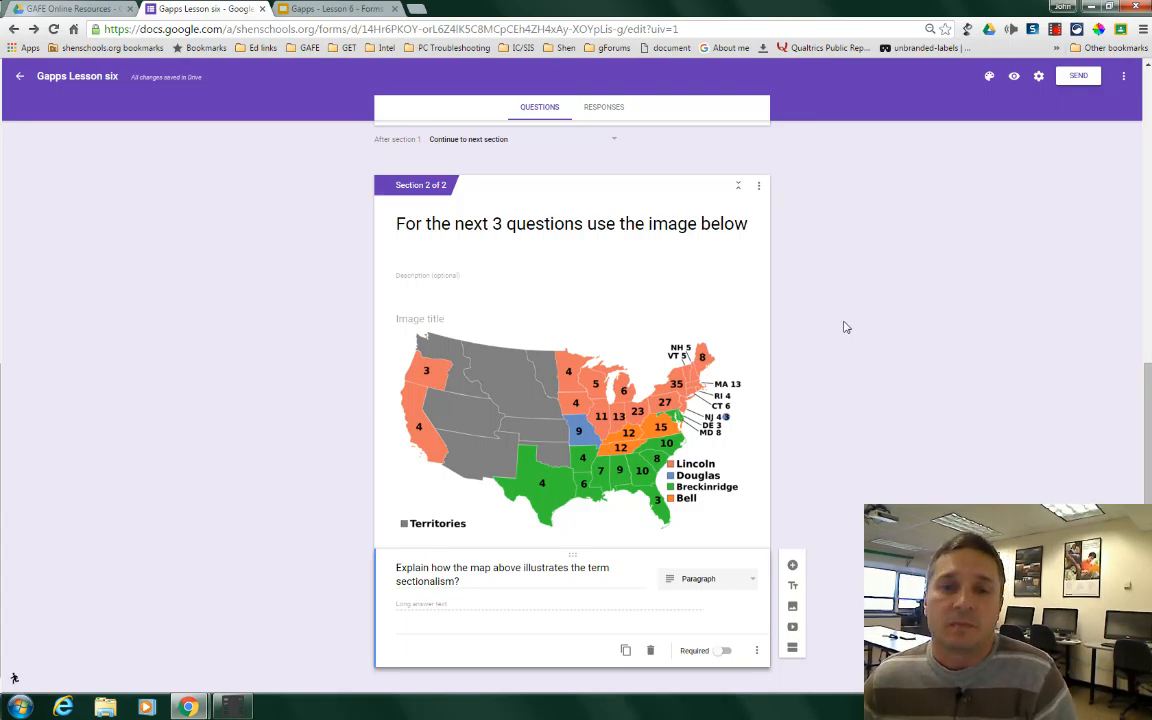
Step: Enable going to a section based on the answer for the question about using the facilities
{"action": "scroll", "coordinate": [845, 333], "scroll_direction": "up", "scroll_amount": 6}
{"action": "scroll", "coordinate": [843, 330], "scroll_direction": "down", "scroll_amount": 2}
{"action": "scroll", "coordinate": [843, 330], "scroll_direction": "down", "scroll_amount": 3}
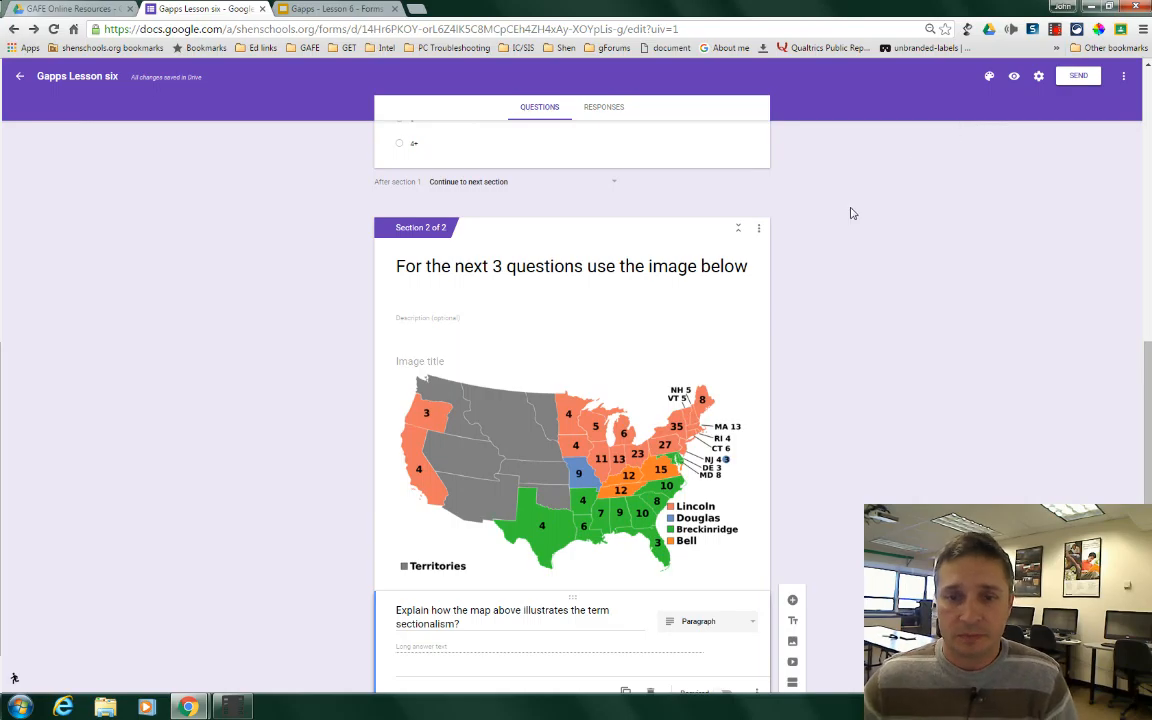
{"action": "scroll", "coordinate": [615, 248], "scroll_direction": "up", "scroll_amount": 2}
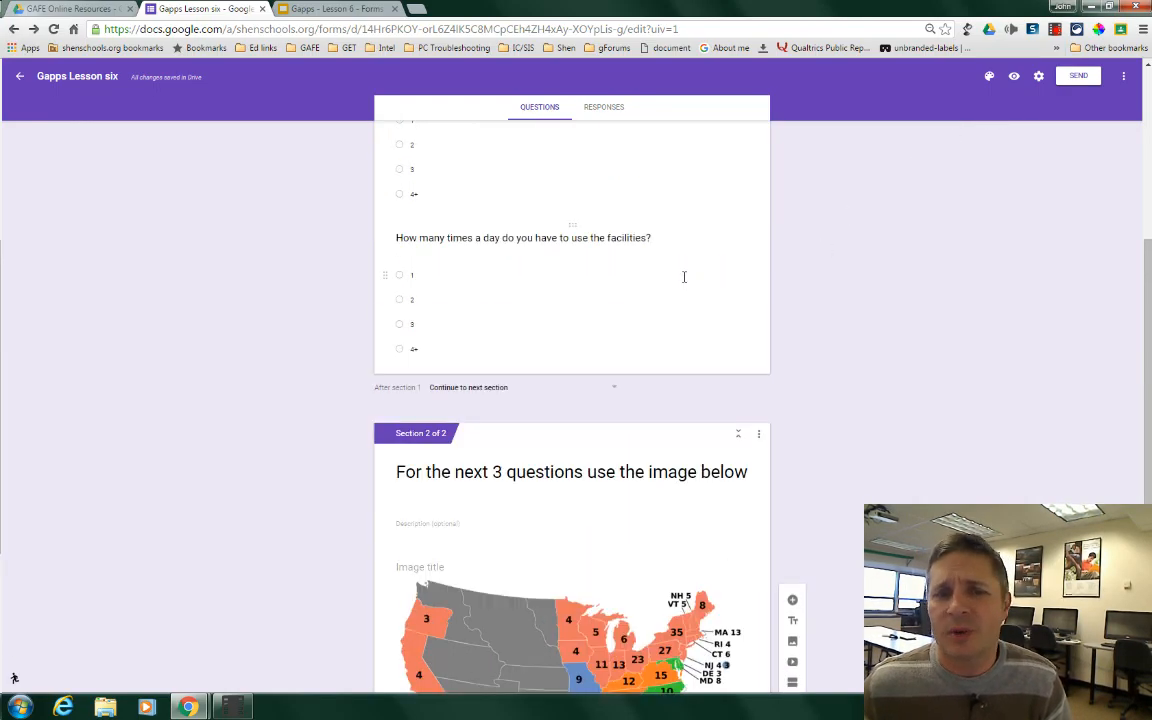
{"action": "scroll", "coordinate": [684, 279], "scroll_direction": "up", "scroll_amount": 2}
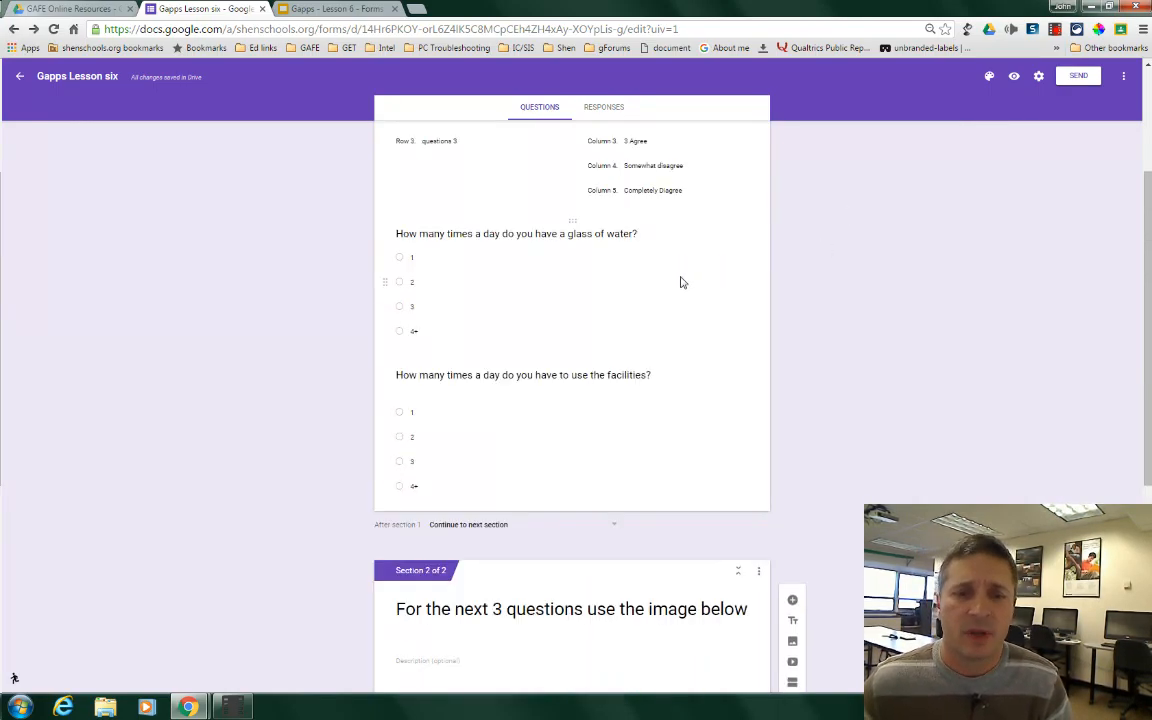
{"action": "left_click", "coordinate": [485, 378]}
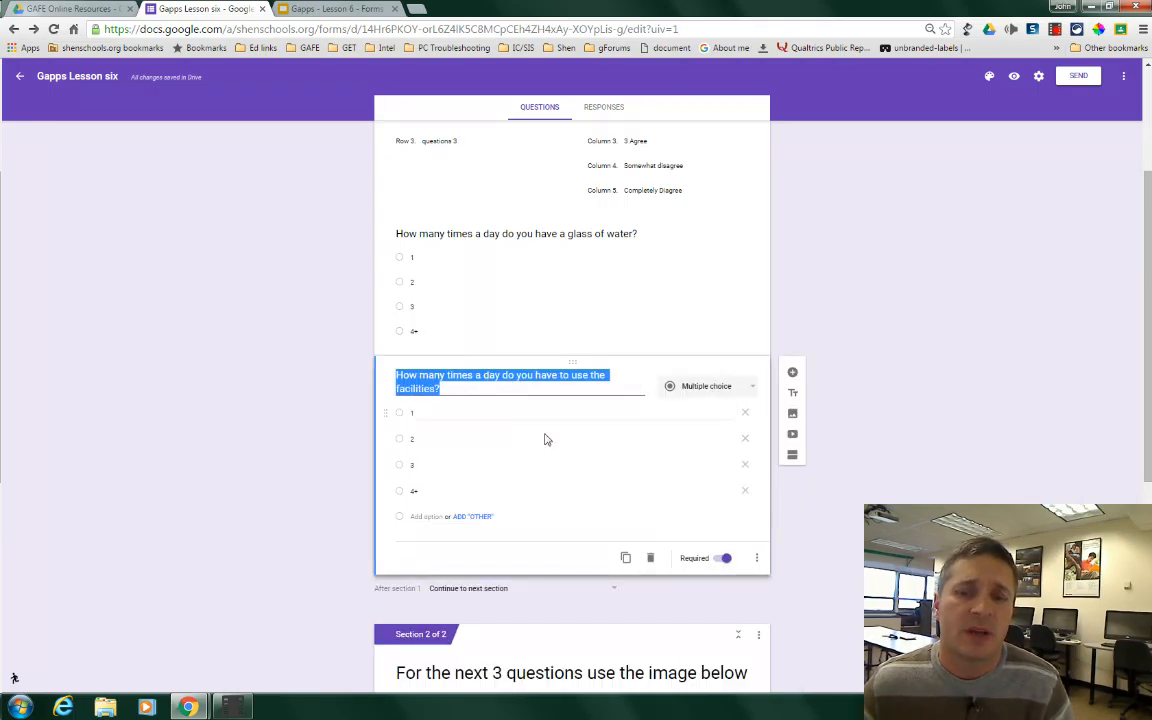
{"action": "left_click", "coordinate": [756, 560]}
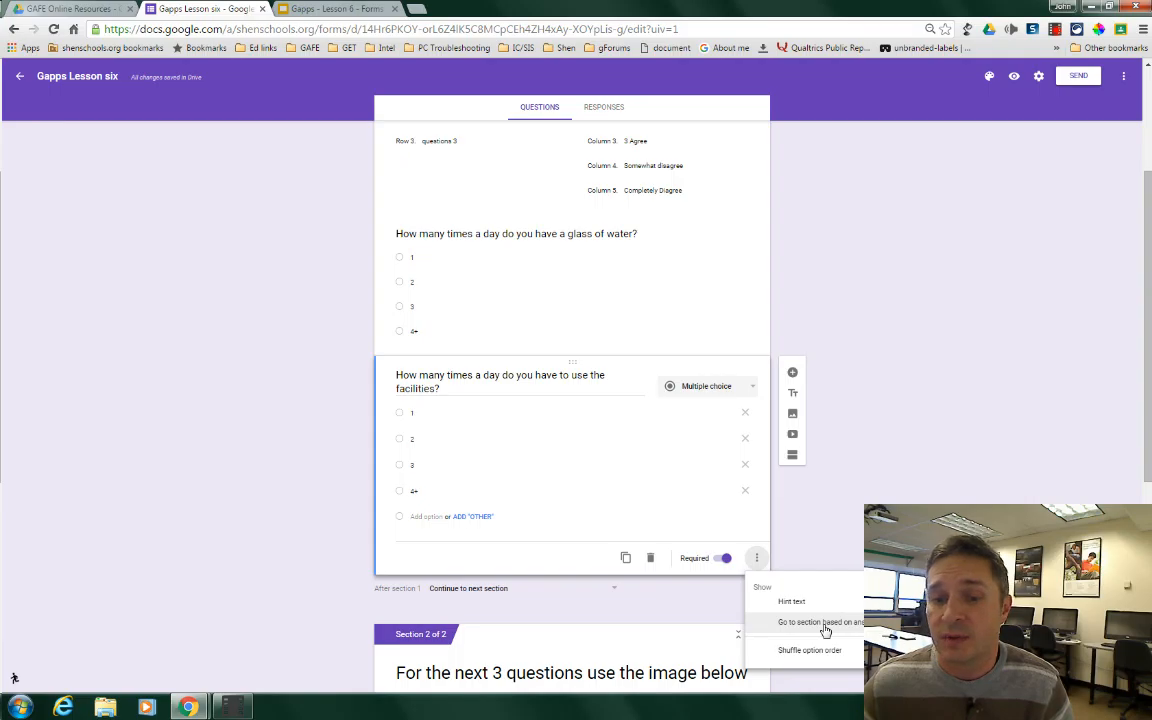
{"action": "left_click", "coordinate": [825, 628]}
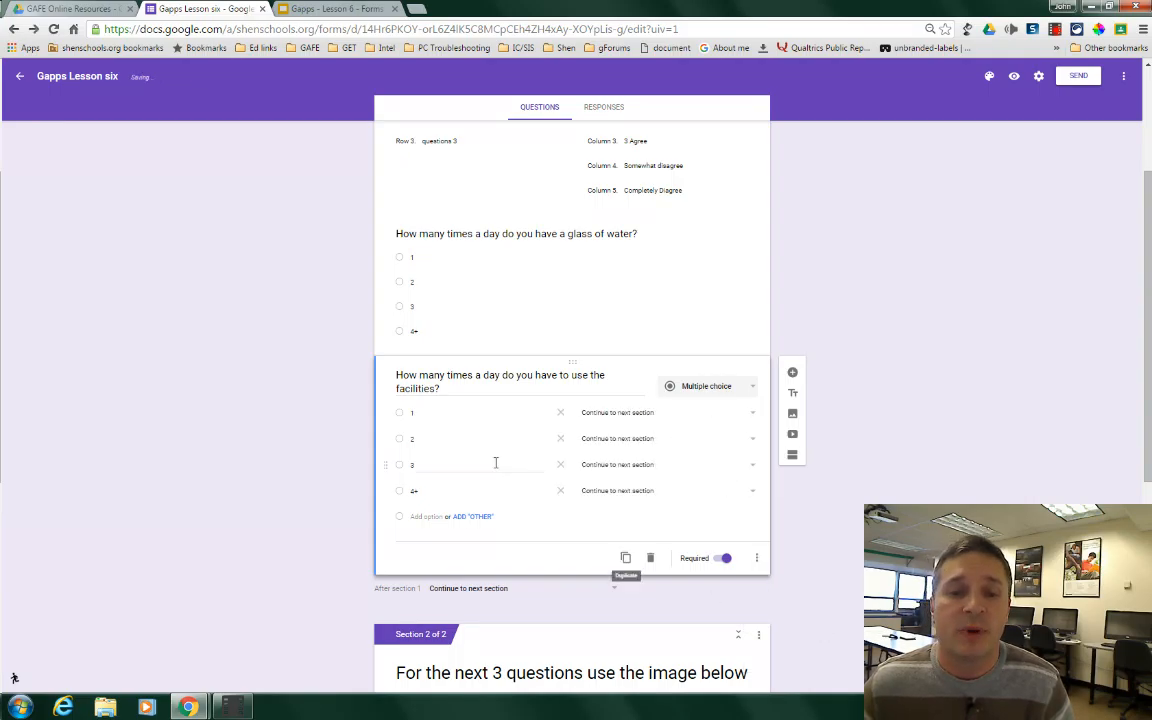
Step: Review the destinations available for answer 1 of the facilities question and for the end of section 1
{"action": "left_click", "coordinate": [584, 414]}
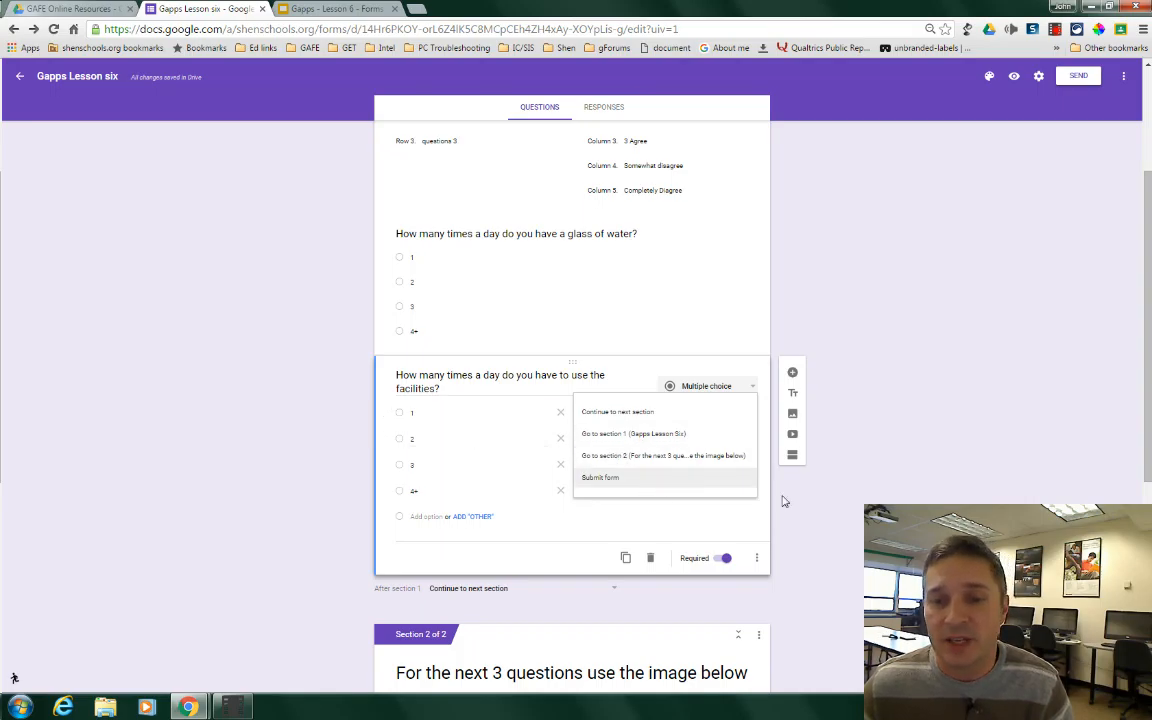
{"action": "left_click", "coordinate": [840, 515]}
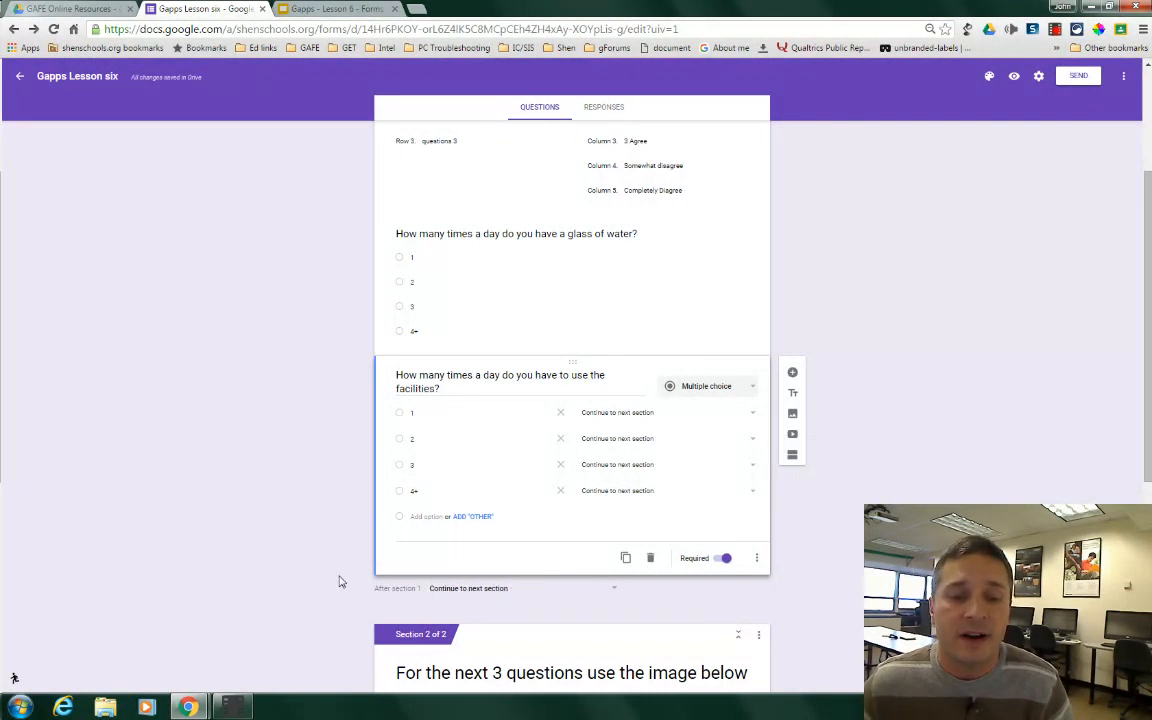
{"action": "left_click", "coordinate": [463, 590]}
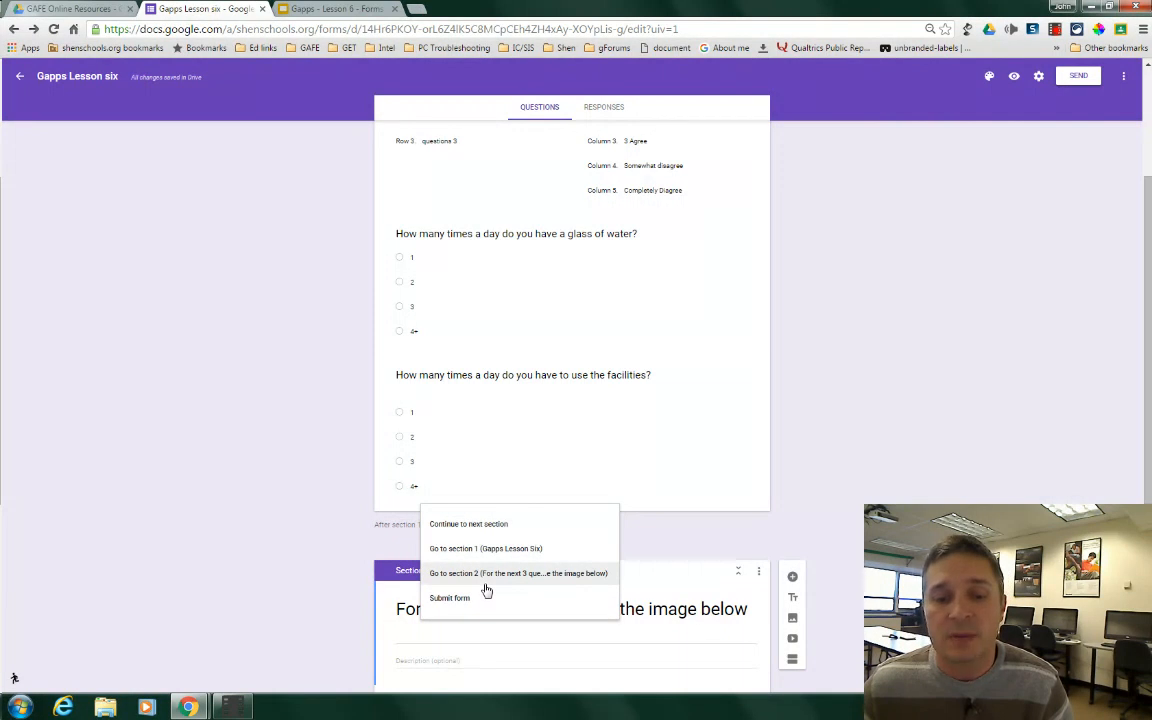
{"action": "left_click", "coordinate": [810, 345]}
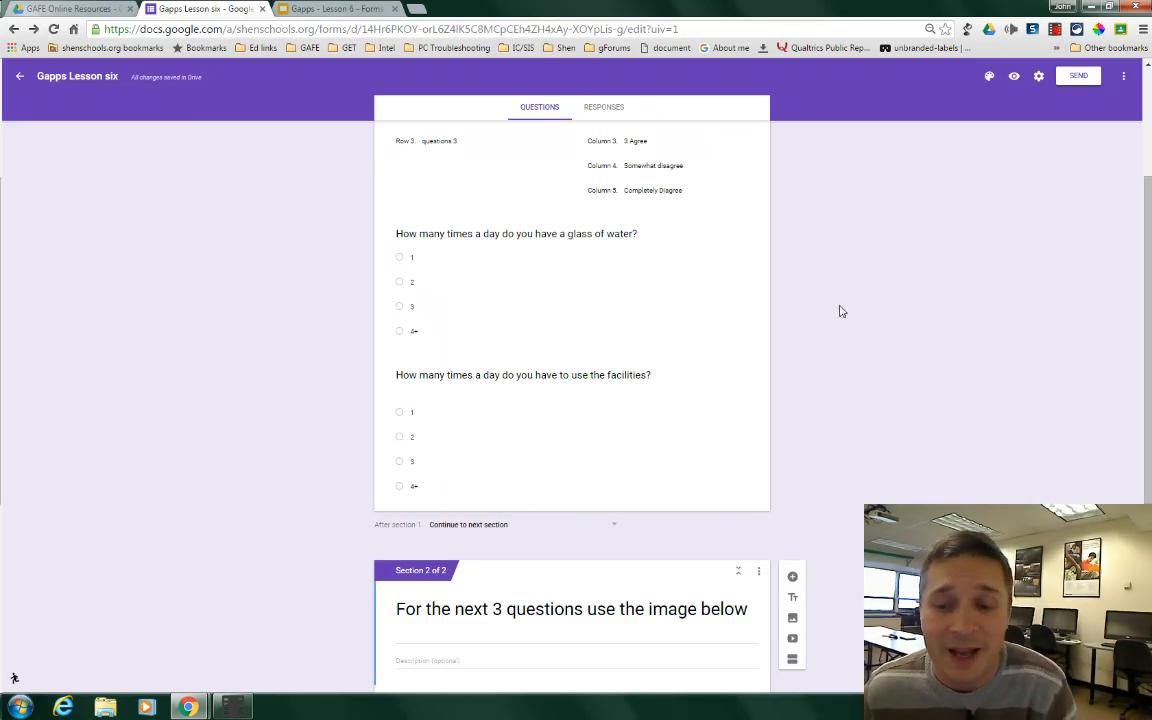
Step: Change the form's theme colour to green
{"action": "scroll", "coordinate": [851, 368], "scroll_direction": "down", "scroll_amount": 3}
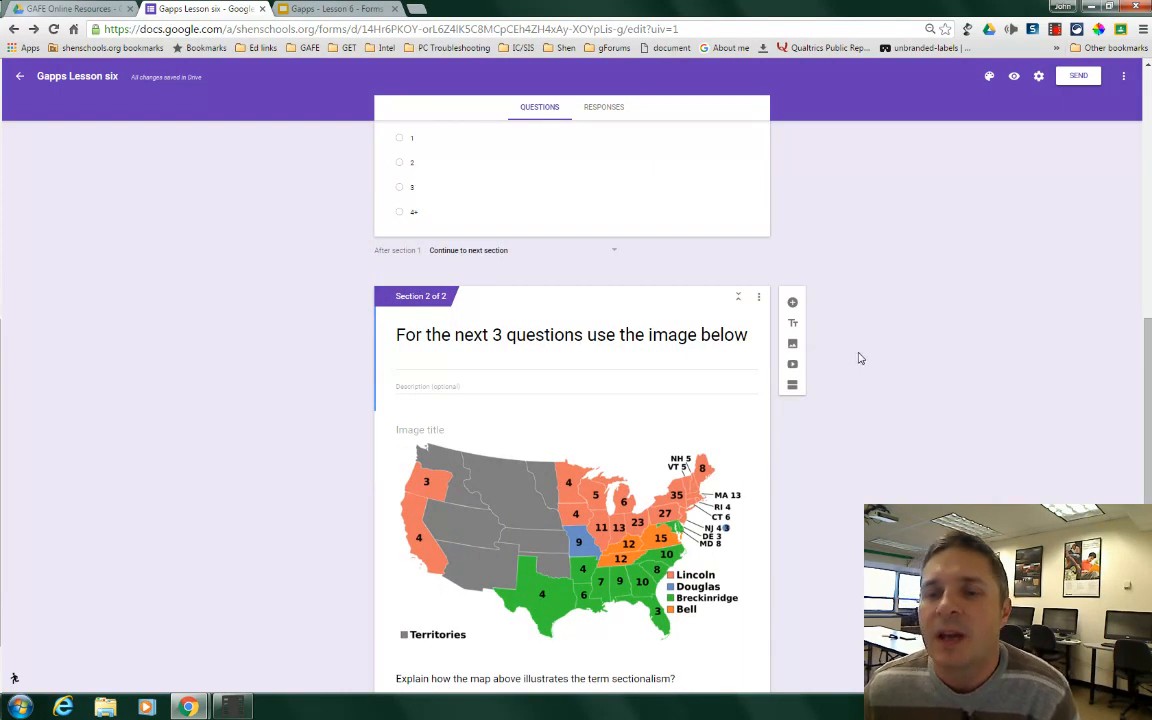
{"action": "scroll", "coordinate": [573, 324], "scroll_direction": "up", "scroll_amount": 2}
{"action": "scroll", "coordinate": [573, 324], "scroll_direction": "up", "scroll_amount": 2}
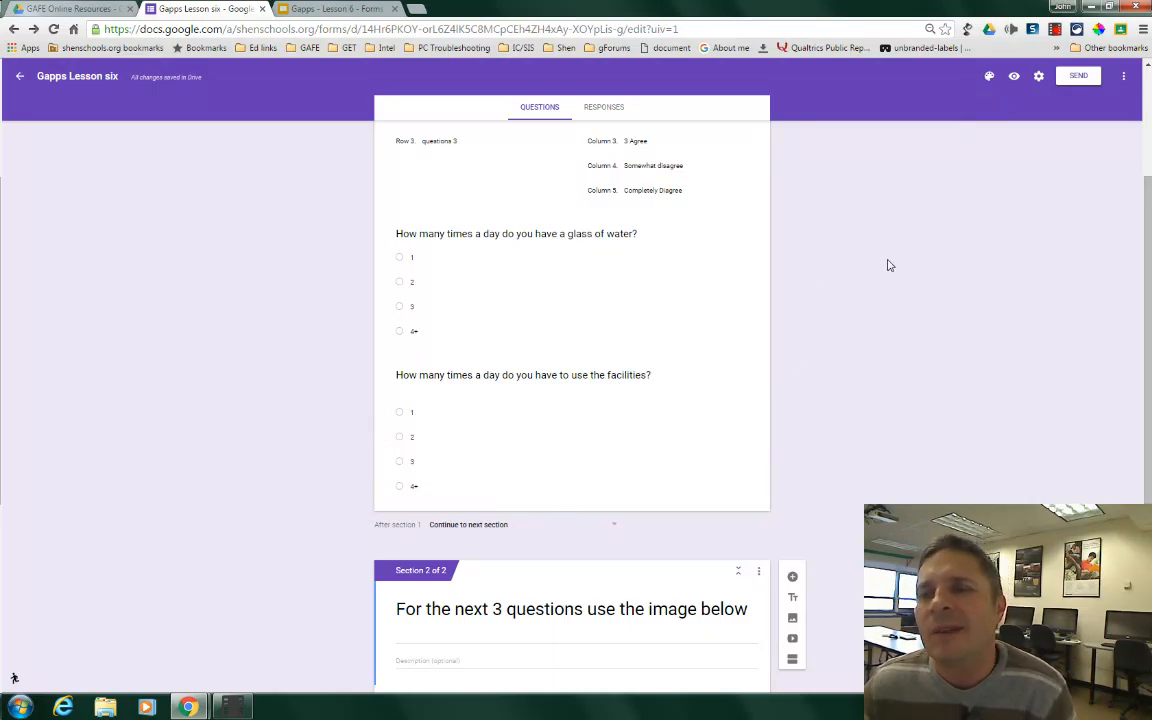
{"action": "left_click", "coordinate": [986, 78]}
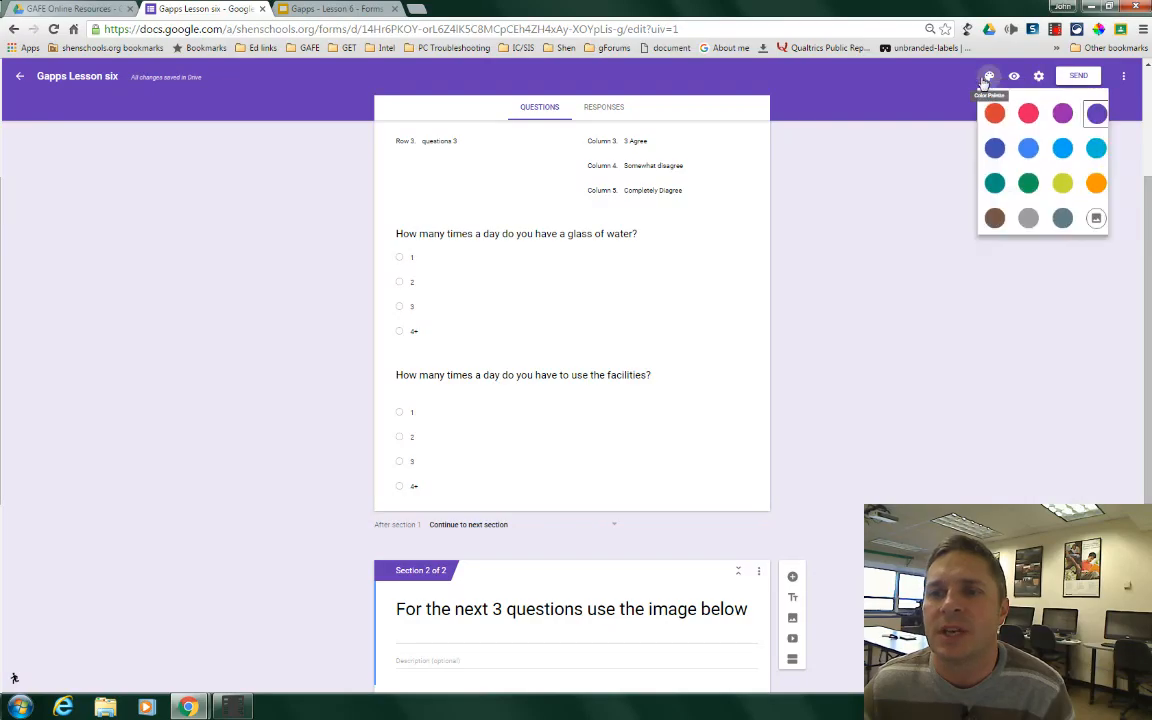
{"action": "left_click", "coordinate": [1026, 184]}
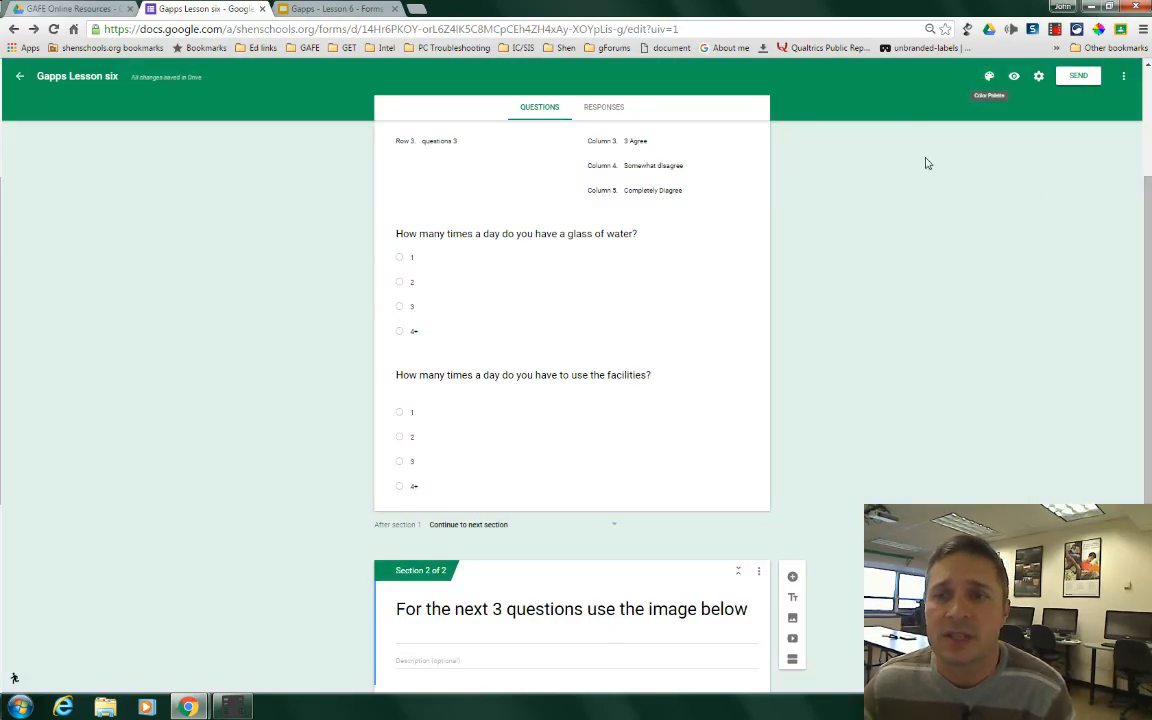
Step: Browse the header image categories for the form's theme, including Food and dining, Just kids, Night out and Sports and games
{"action": "left_click", "coordinate": [984, 79]}
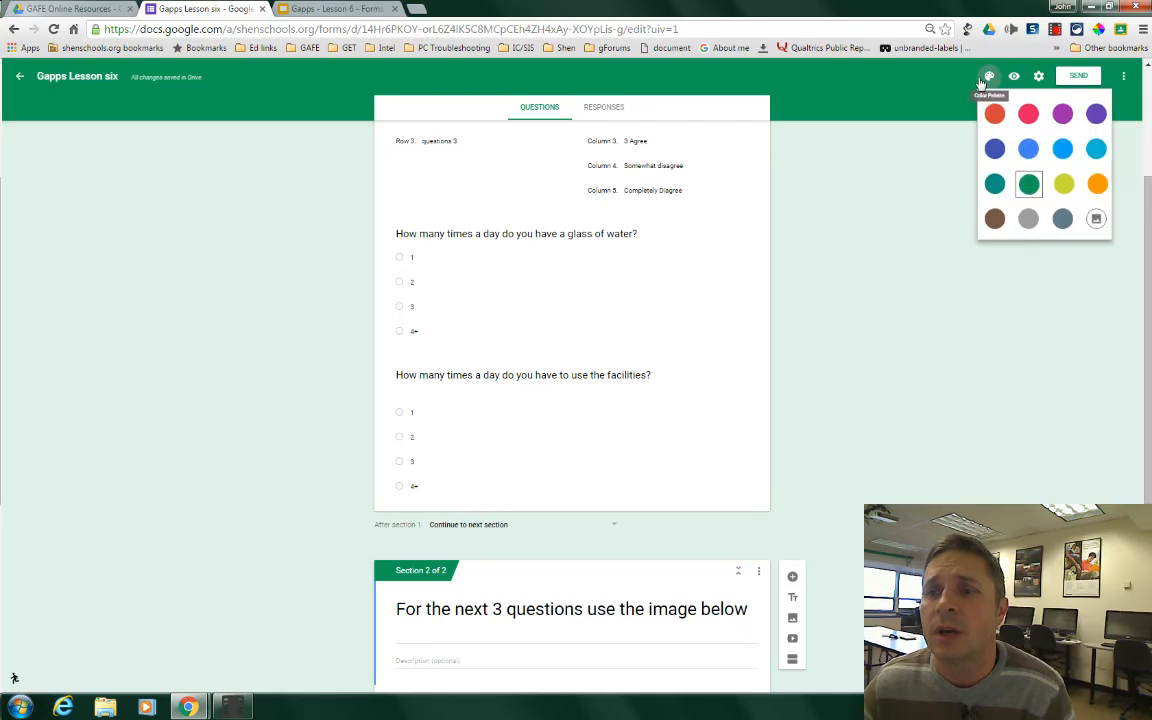
{"action": "left_click", "coordinate": [1096, 222]}
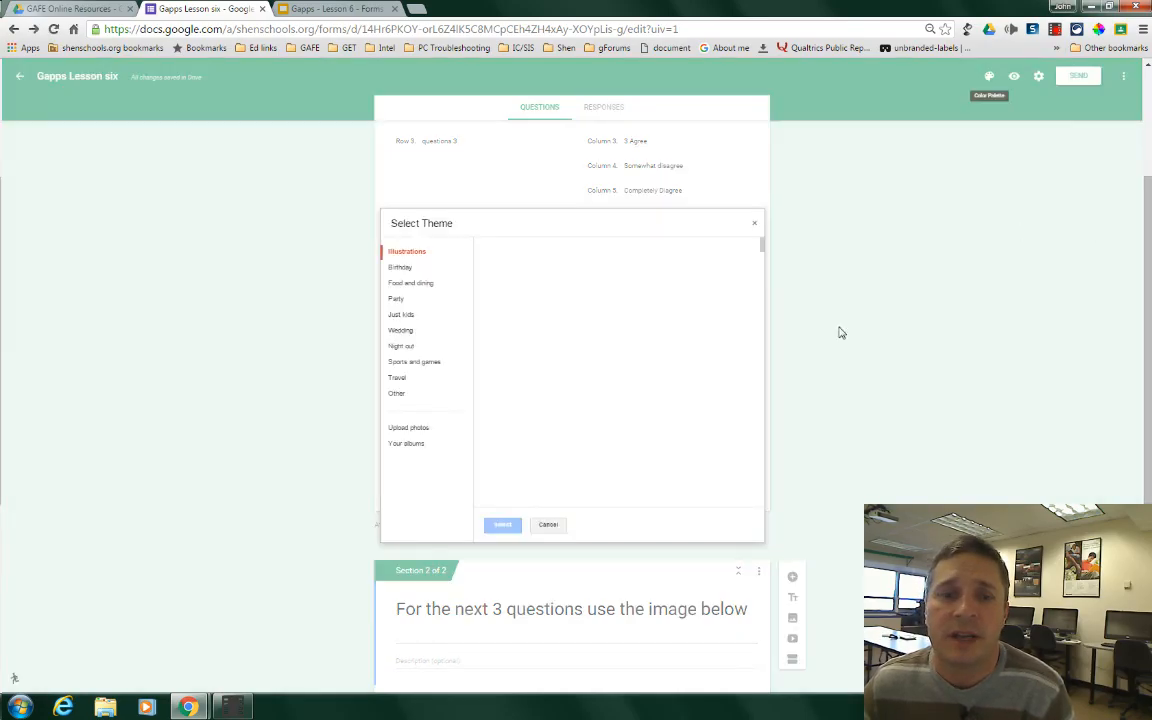
{"action": "left_click", "coordinate": [399, 268]}
{"action": "left_click", "coordinate": [401, 284]}
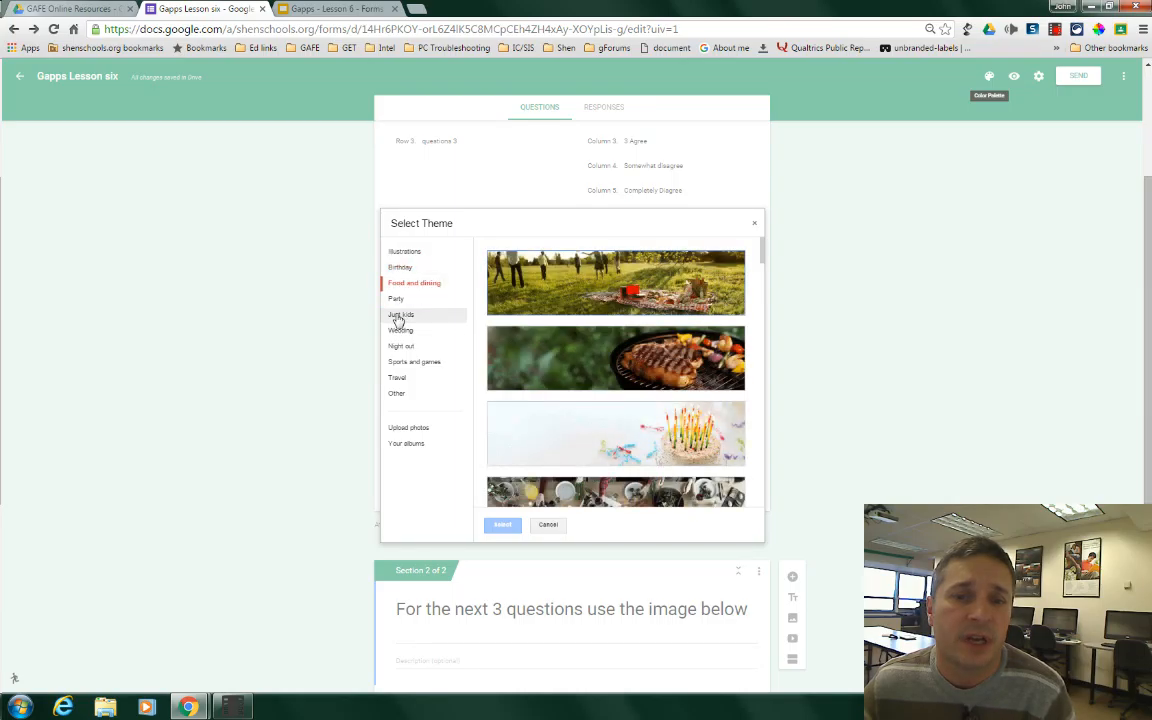
{"action": "left_click", "coordinate": [400, 315]}
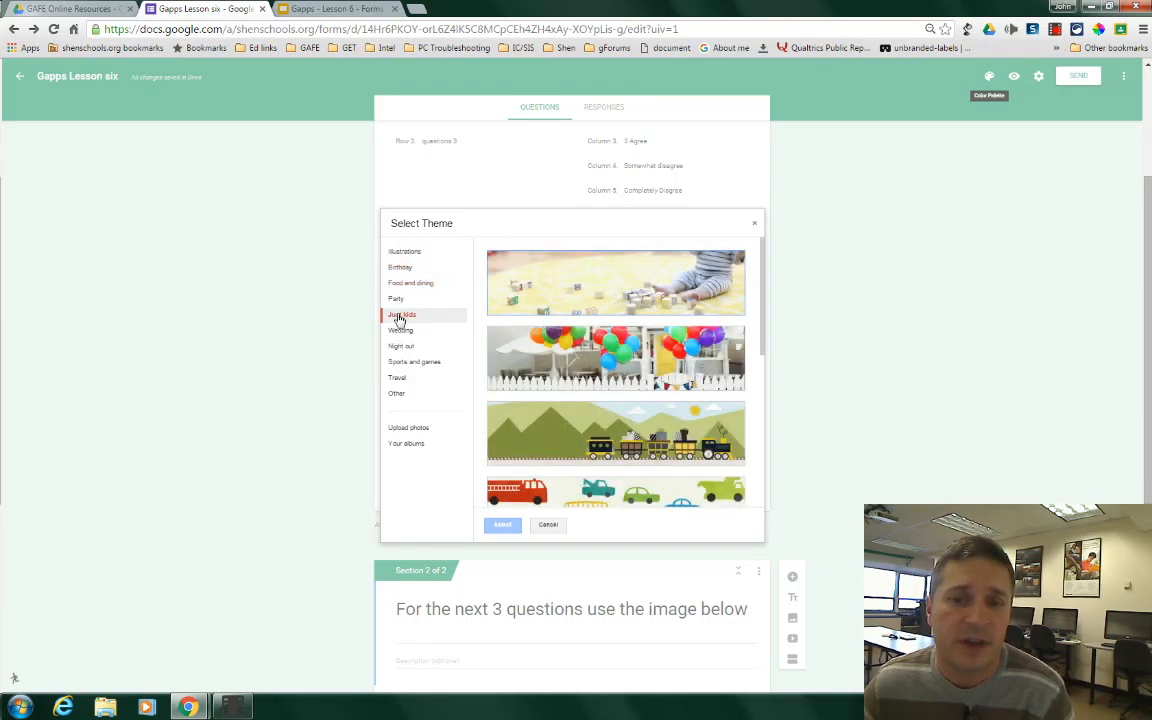
{"action": "left_click", "coordinate": [400, 332]}
{"action": "left_click", "coordinate": [404, 347]}
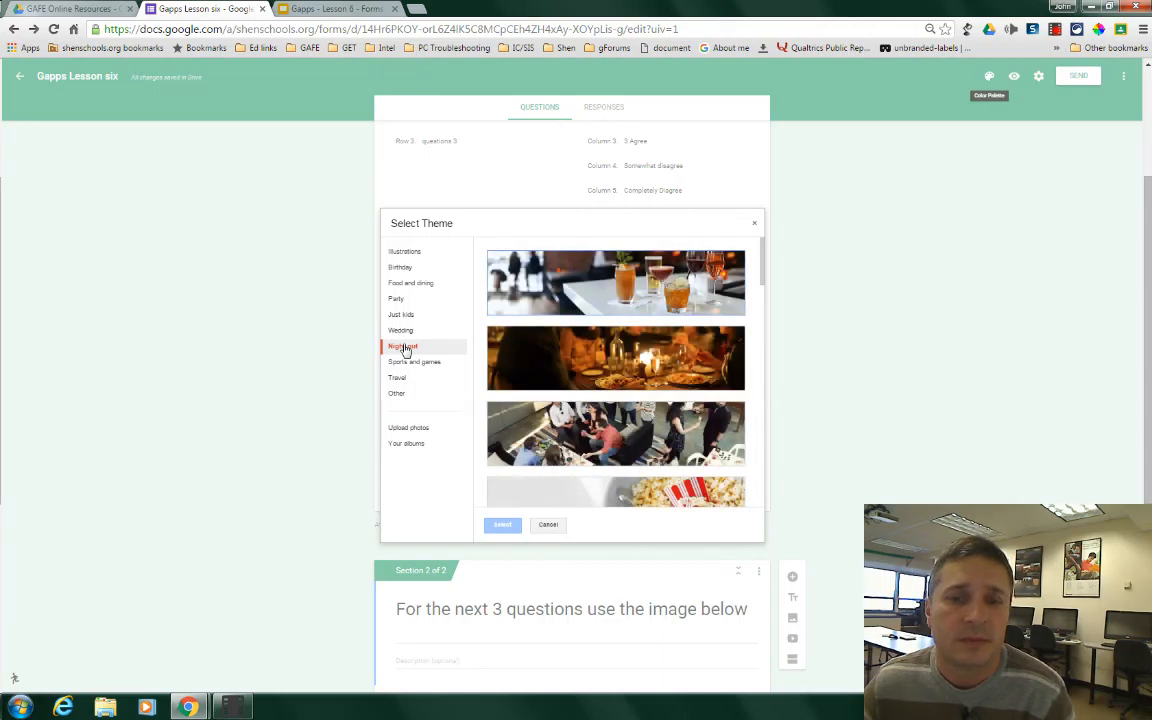
{"action": "left_click", "coordinate": [412, 364]}
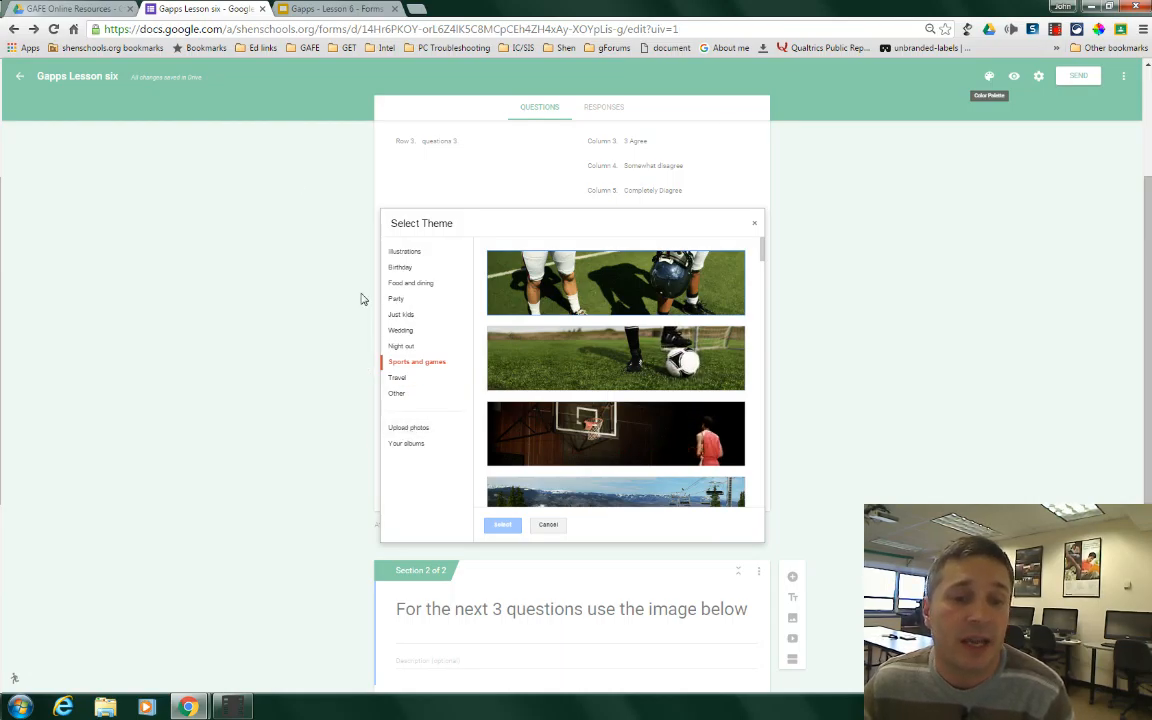
Step: Set the form's header image to the brick building photo from your own albums
{"action": "left_click", "coordinate": [405, 443]}
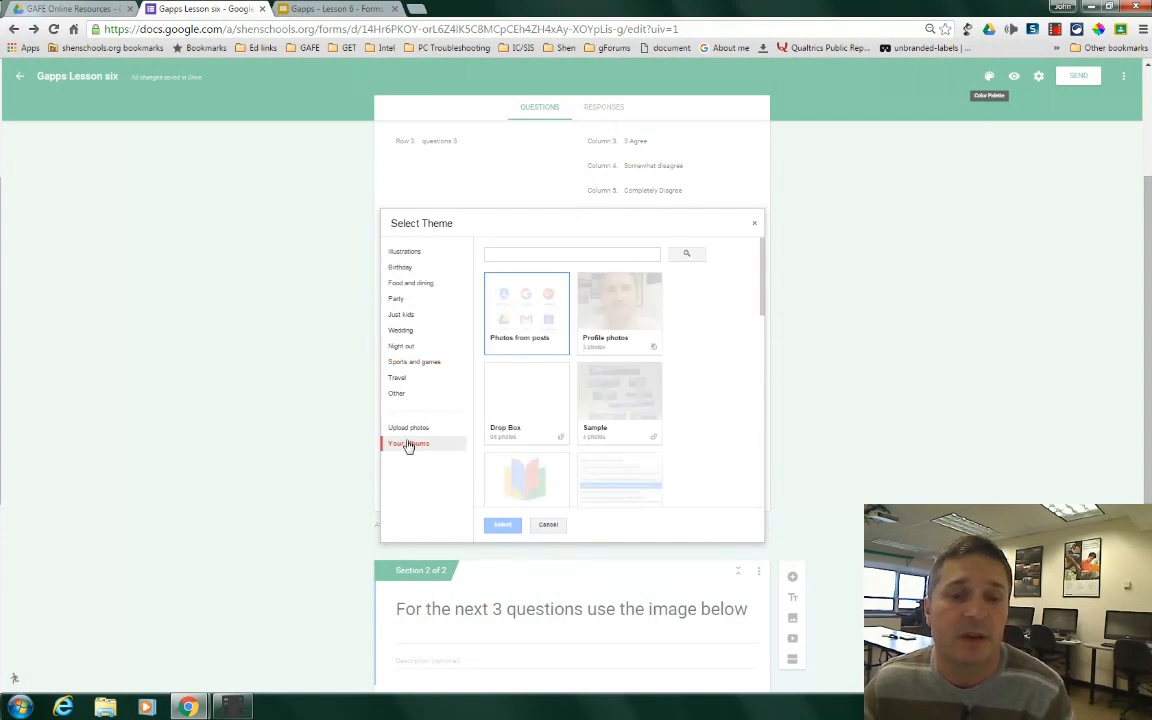
{"action": "left_click_drag", "start_coordinate": [762, 296], "coordinate": [762, 370]}
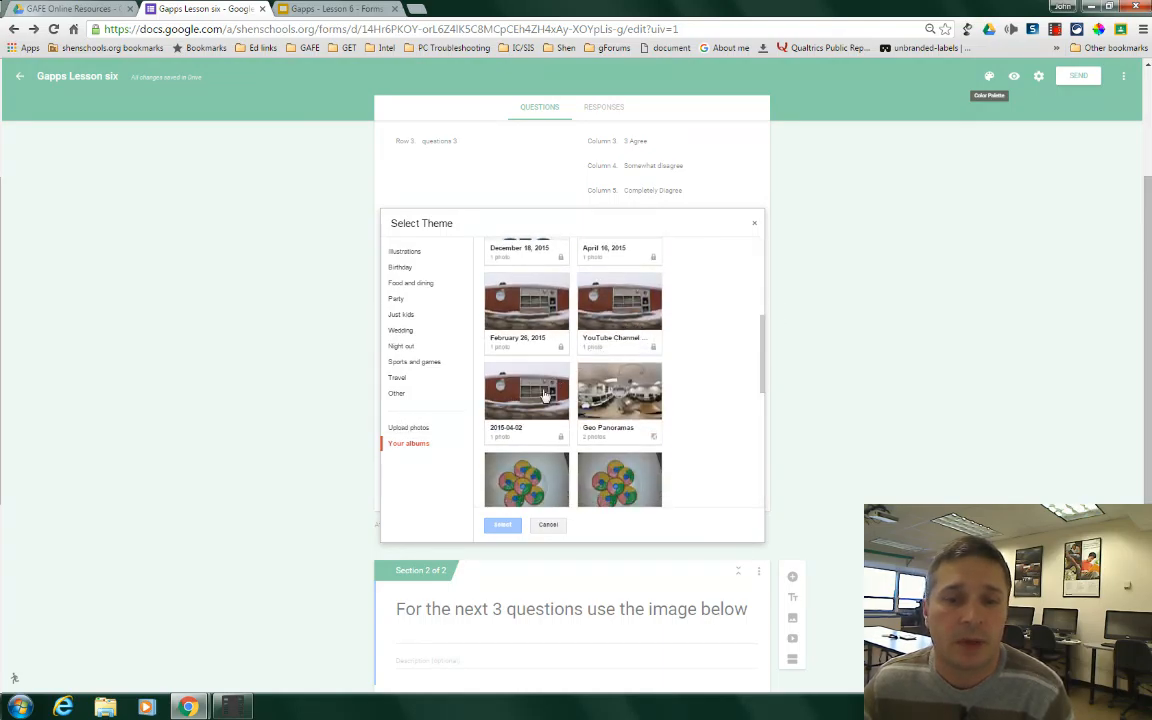
{"action": "left_click", "coordinate": [488, 367]}
{"action": "left_click", "coordinate": [516, 300]}
{"action": "left_click", "coordinate": [504, 524]}
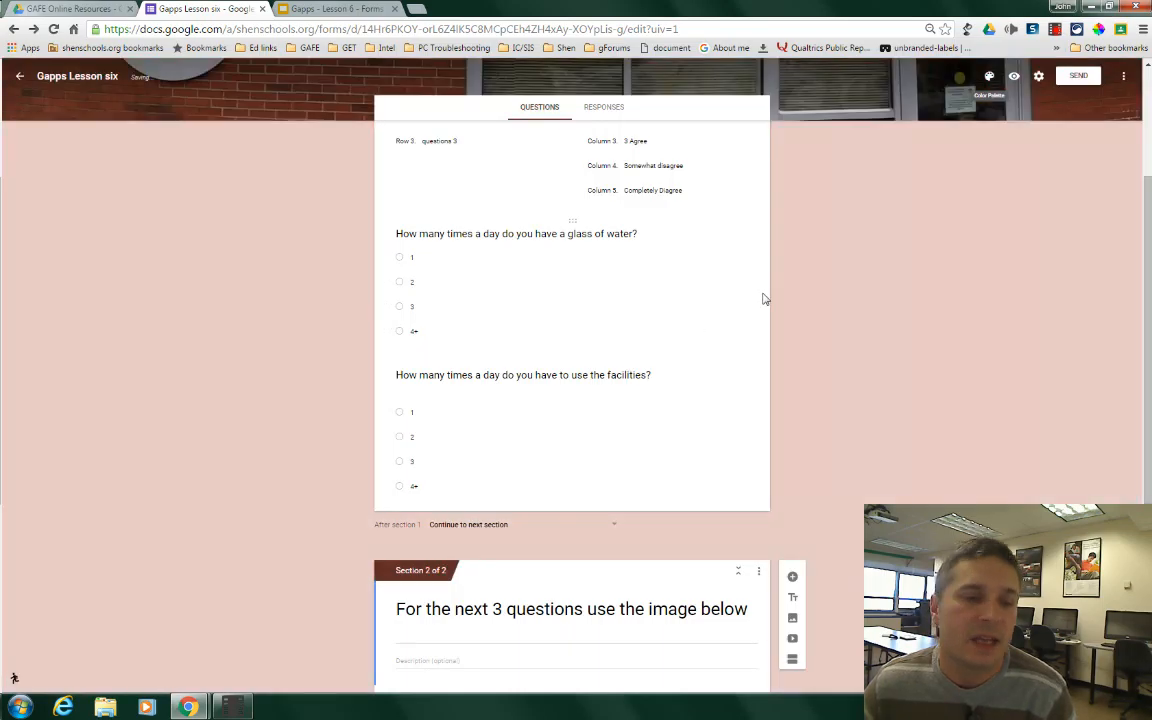
{"action": "scroll", "coordinate": [928, 271], "scroll_direction": "up", "scroll_amount": 3}
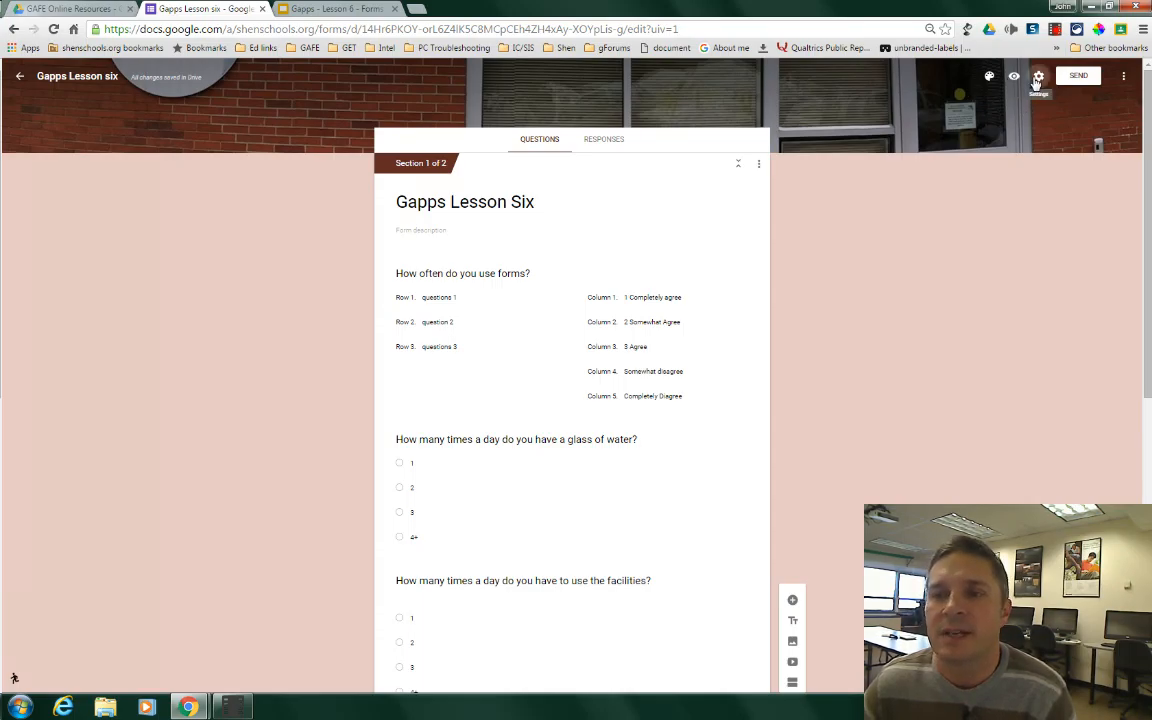
Step: In the form settings, choose Anyone in Shenendehowa Central School District as who can respond
{"action": "left_click", "coordinate": [1038, 77]}
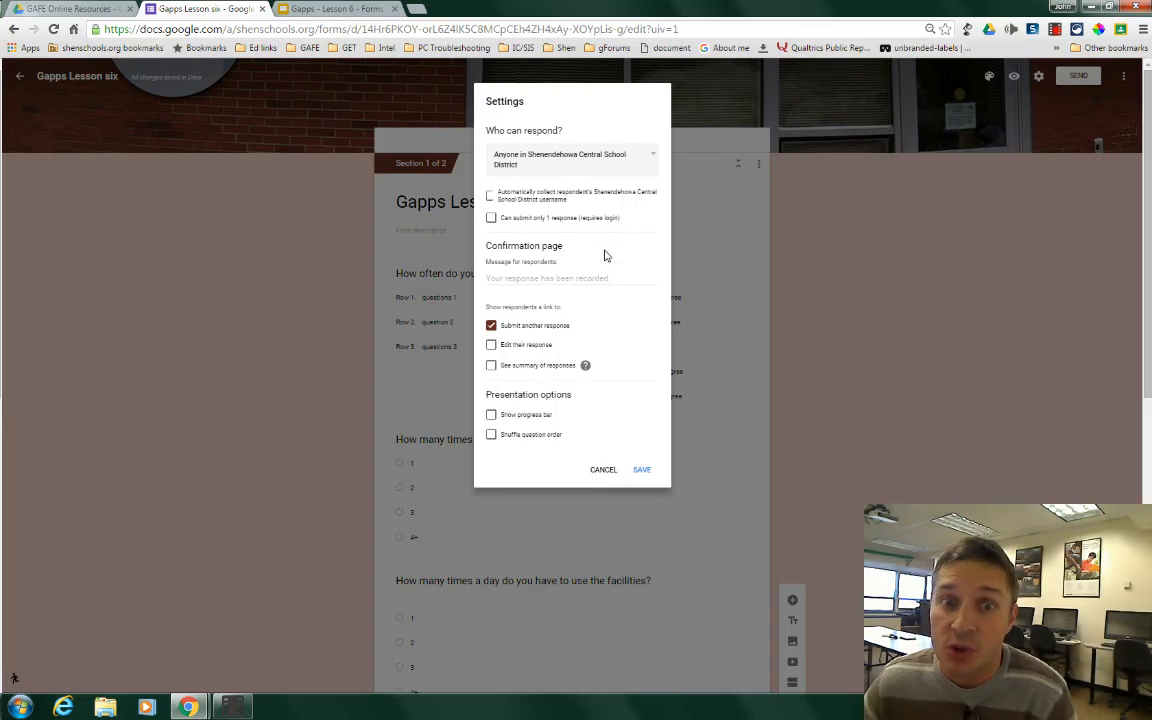
{"action": "left_click", "coordinate": [519, 169]}
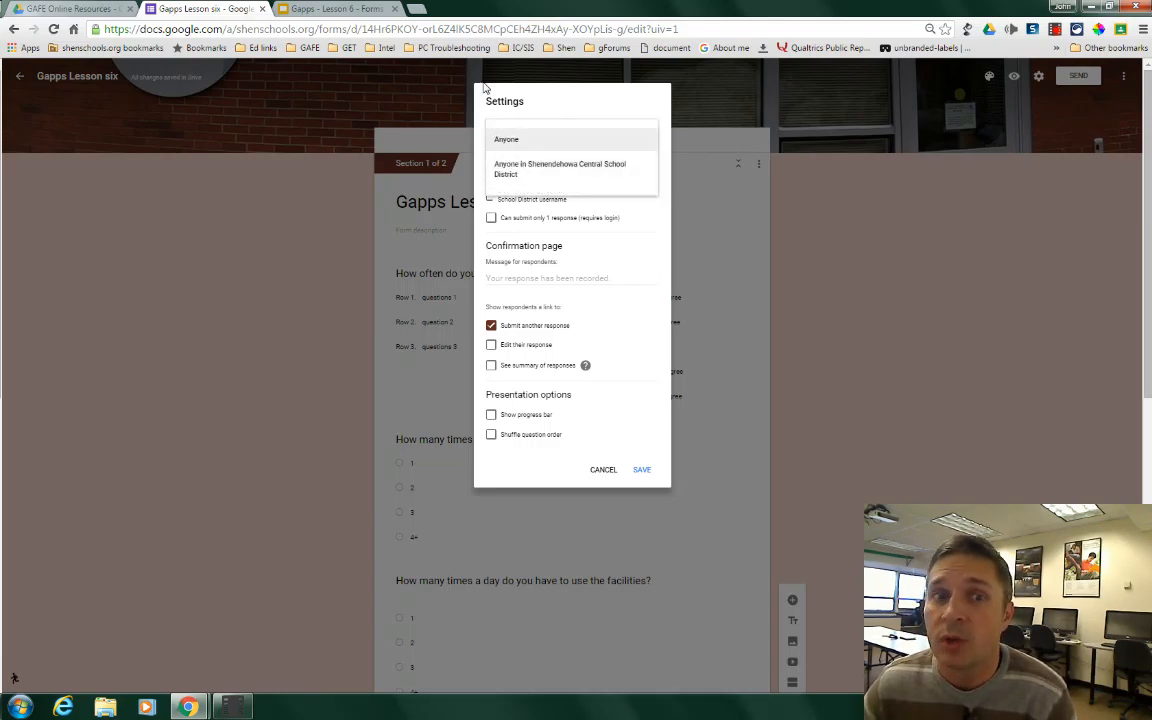
{"action": "left_click_drag", "start_coordinate": [687, 27], "coordinate": [78, 24]}
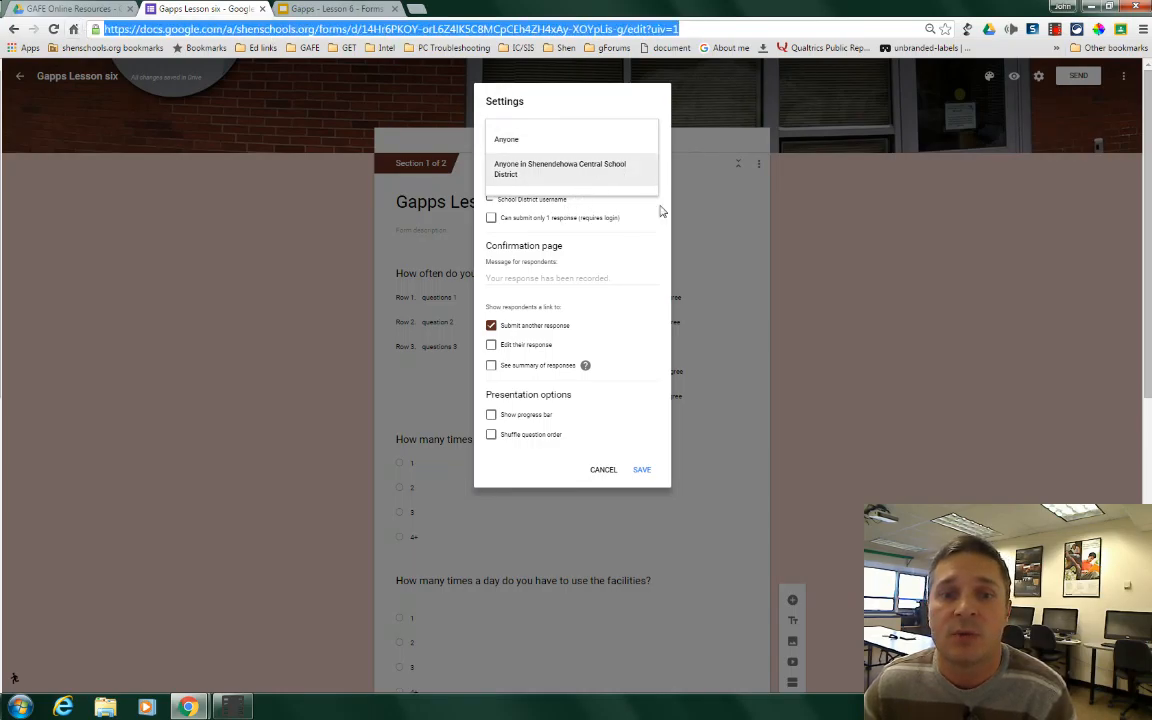
{"action": "left_click", "coordinate": [560, 172]}
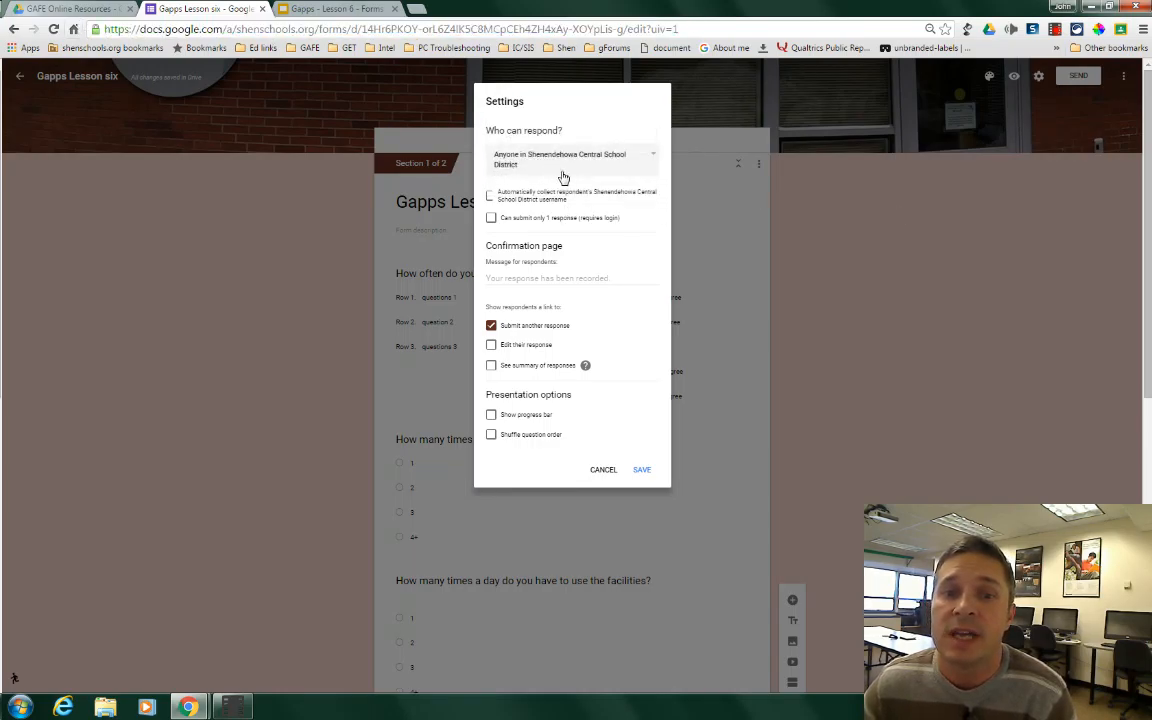
Step: Collect respondents' district usernames automatically, limit them to one response each, and save the form settings
{"action": "left_click", "coordinate": [489, 197]}
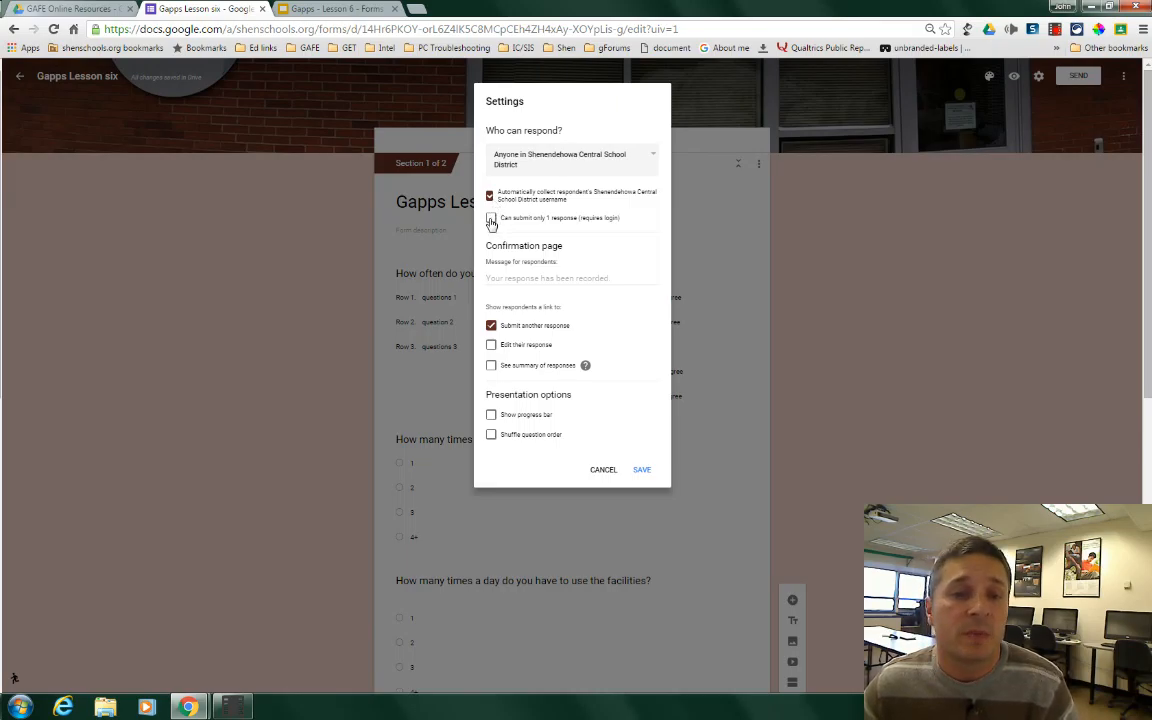
{"action": "left_click", "coordinate": [491, 219]}
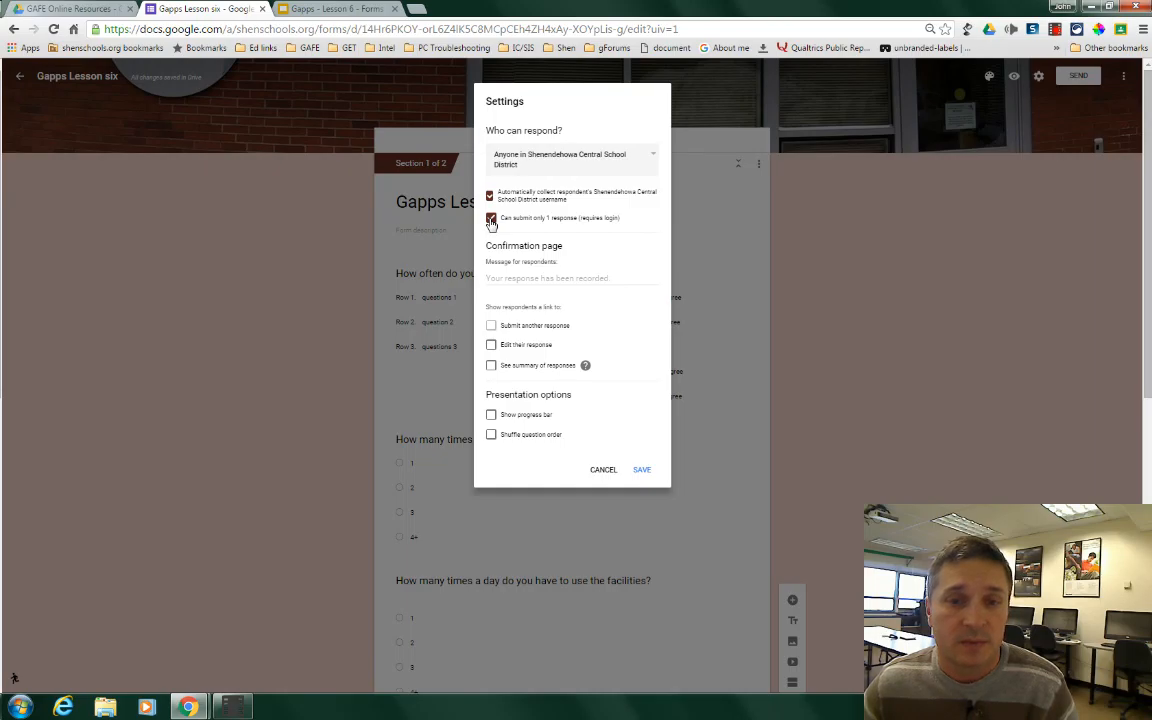
{"action": "left_click", "coordinate": [491, 219]}
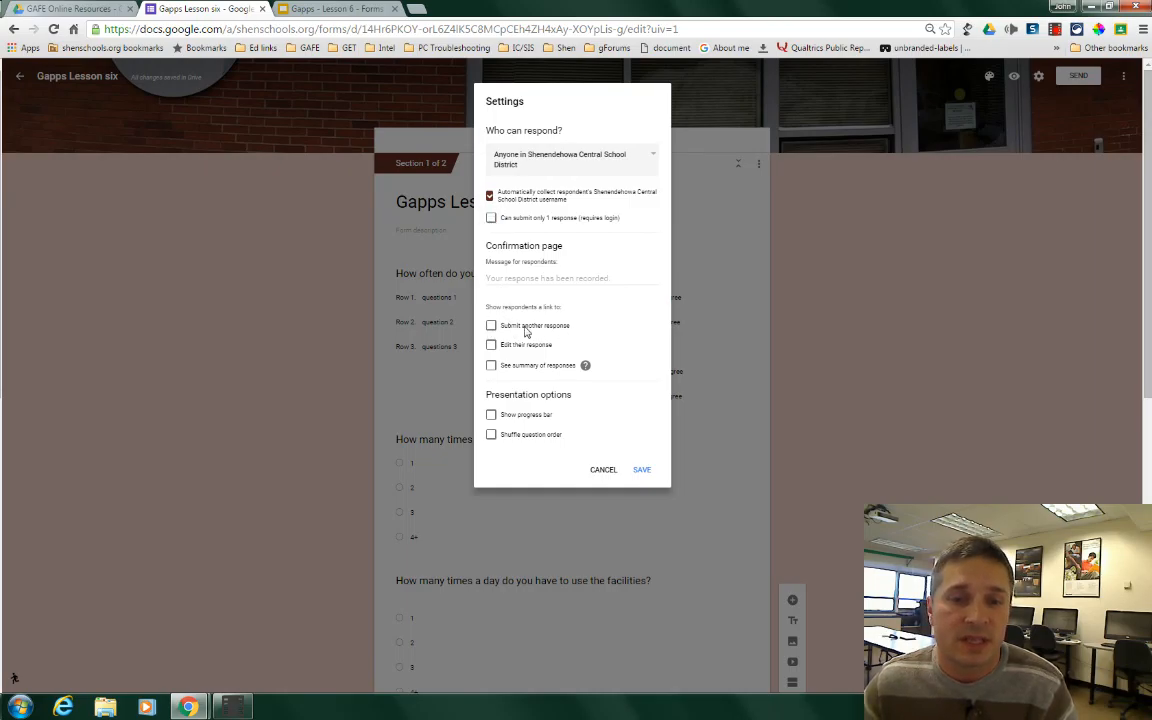
{"action": "left_click", "coordinate": [491, 326]}
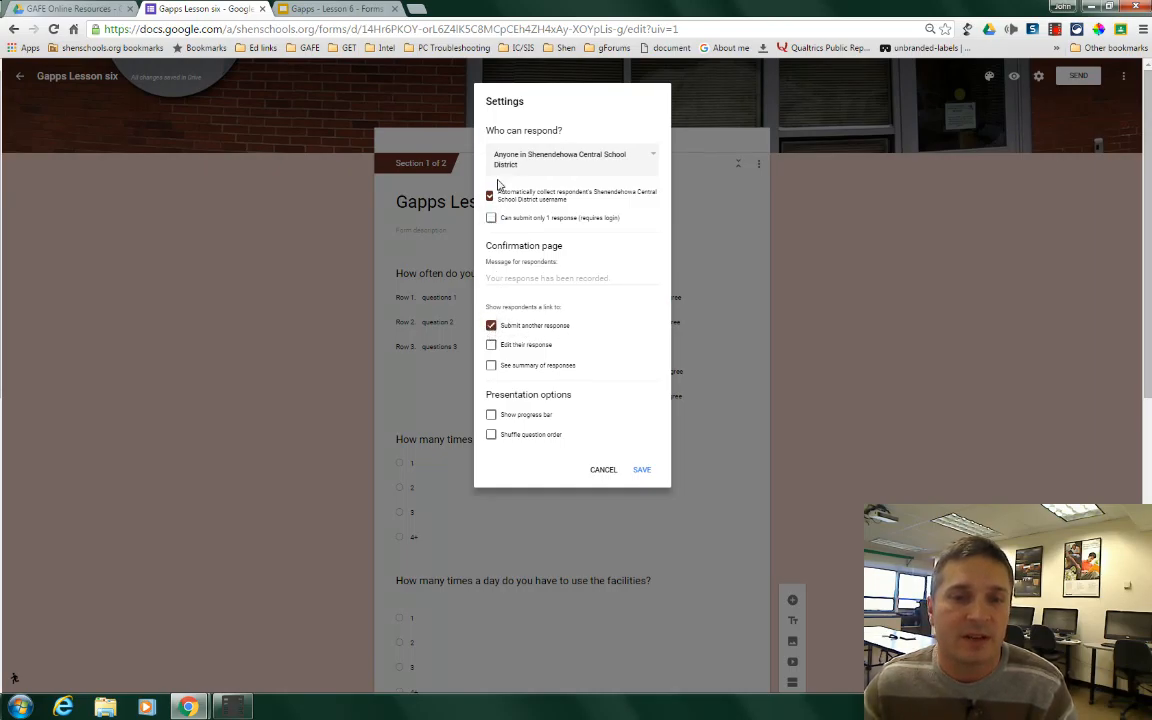
{"action": "left_click", "coordinate": [491, 219]}
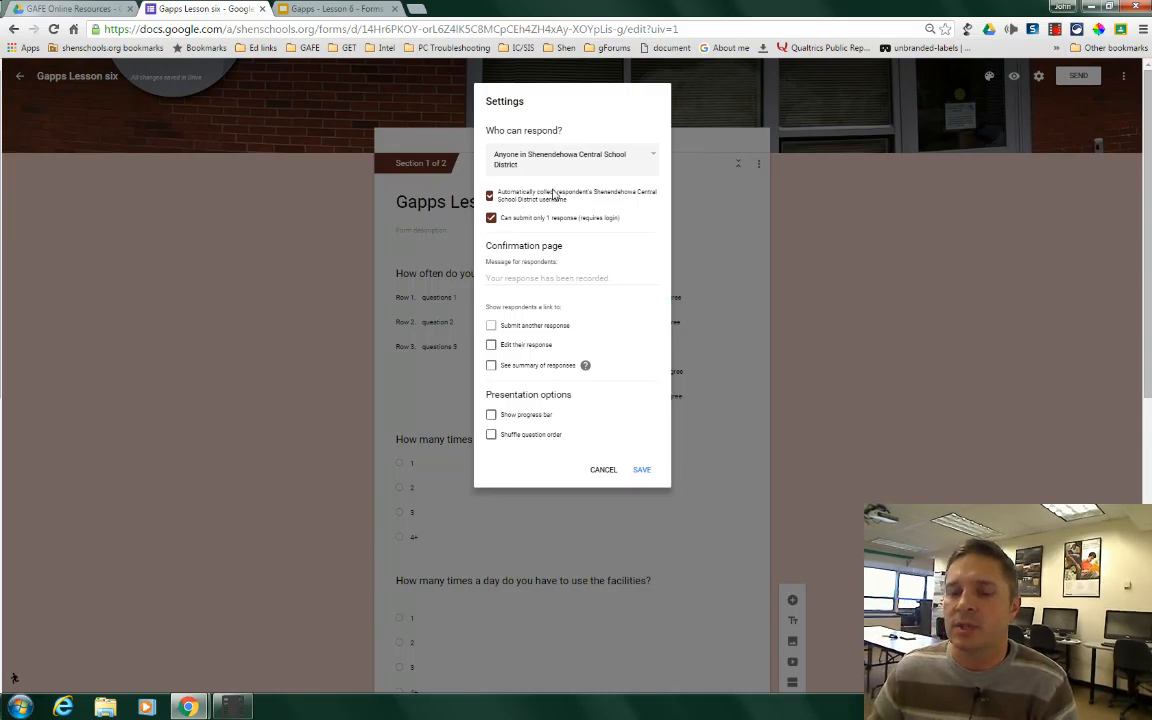
{"action": "left_click", "coordinate": [641, 474]}
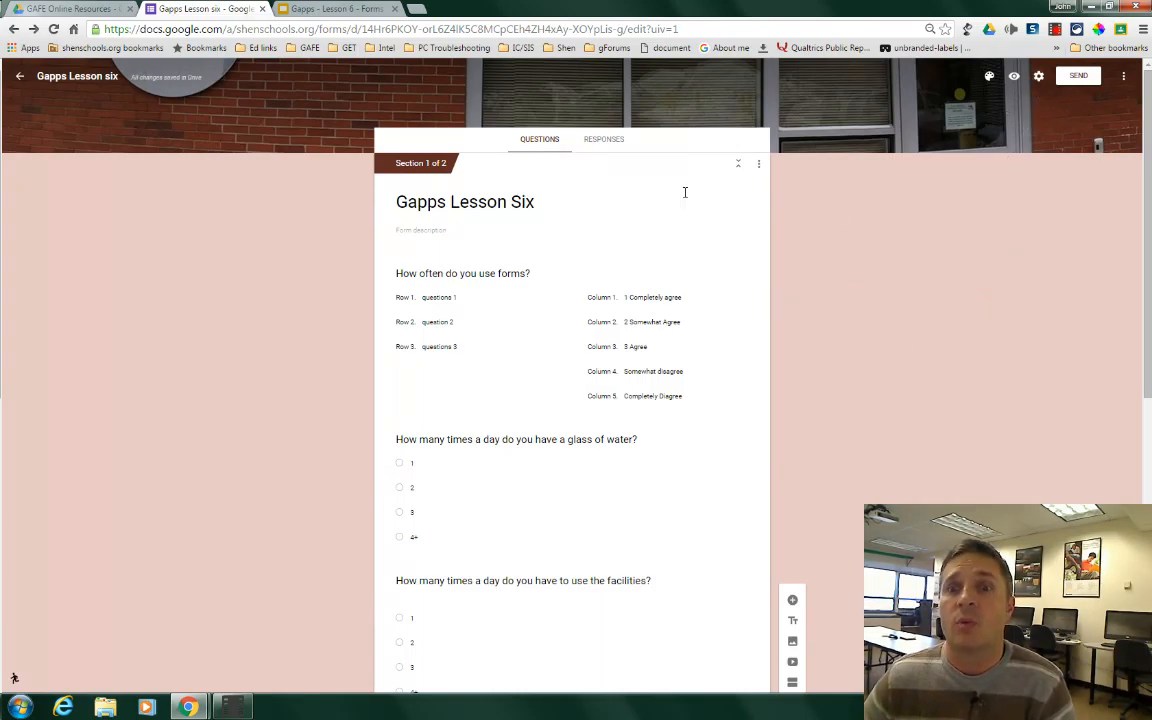
Step: Turn accepting responses off and back on for the form
{"action": "left_click", "coordinate": [604, 145]}
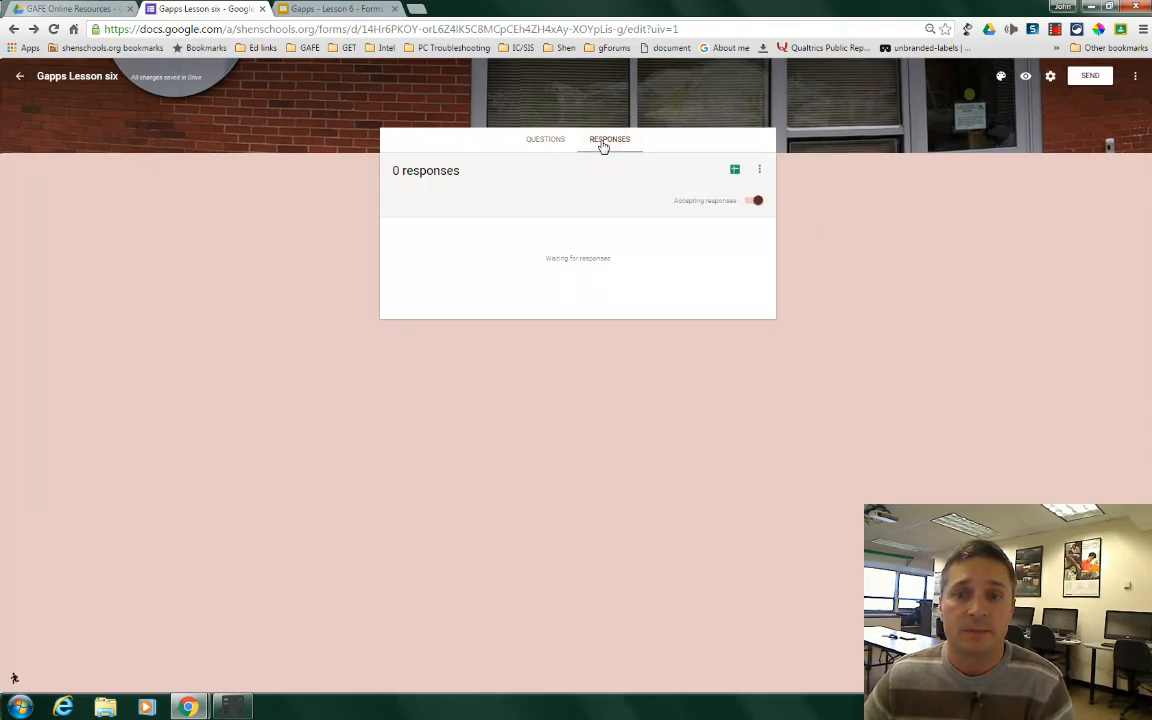
{"action": "left_click", "coordinate": [753, 203]}
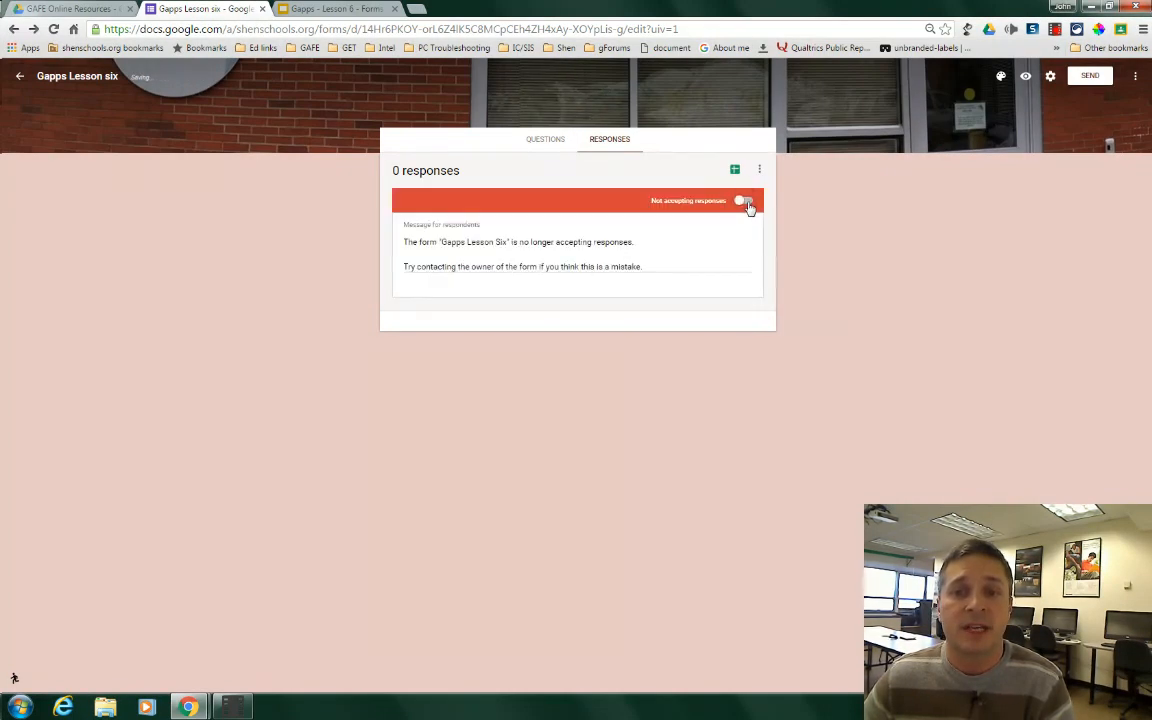
{"action": "left_click", "coordinate": [745, 201]}
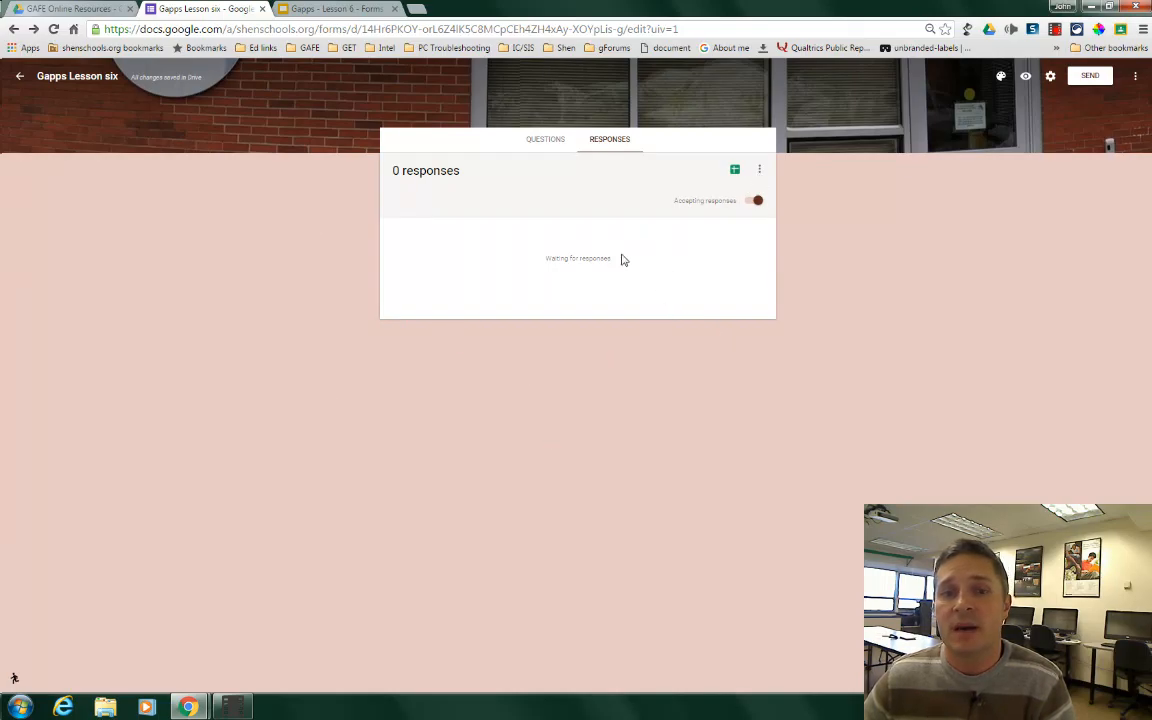
Step: Review the response options and create a new spreadsheet named "Gapps Lesson six (Responses)" as the response destination
{"action": "left_click", "coordinate": [758, 175]}
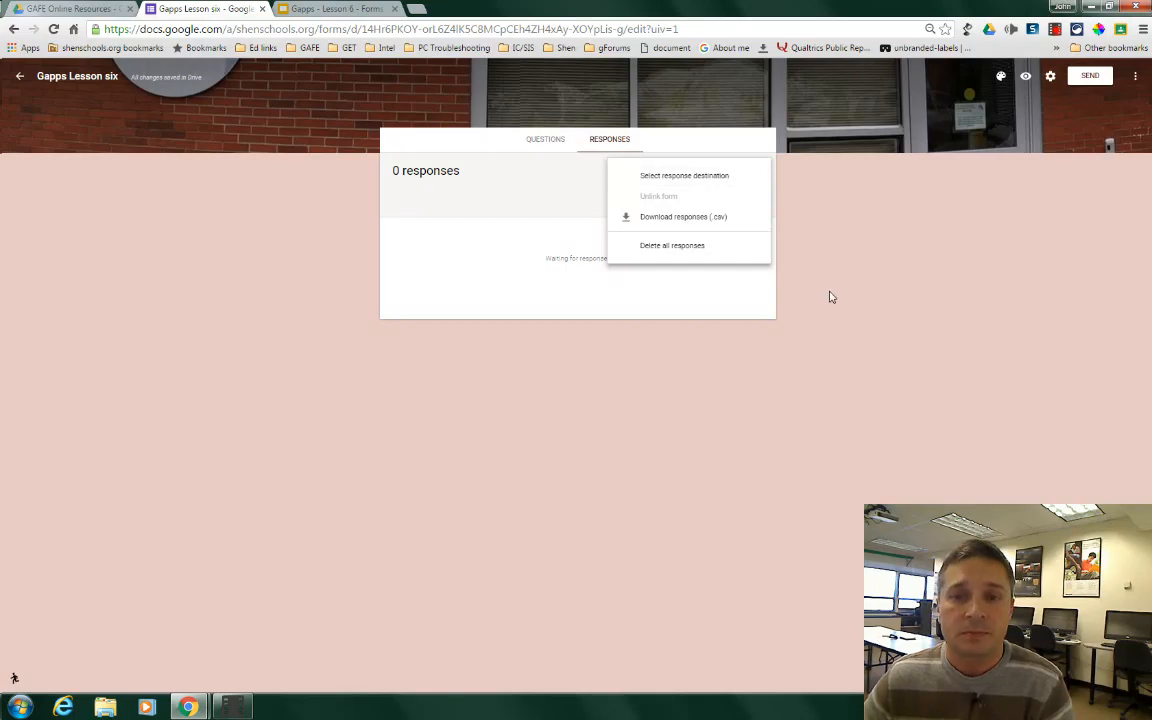
{"action": "left_click", "coordinate": [760, 350]}
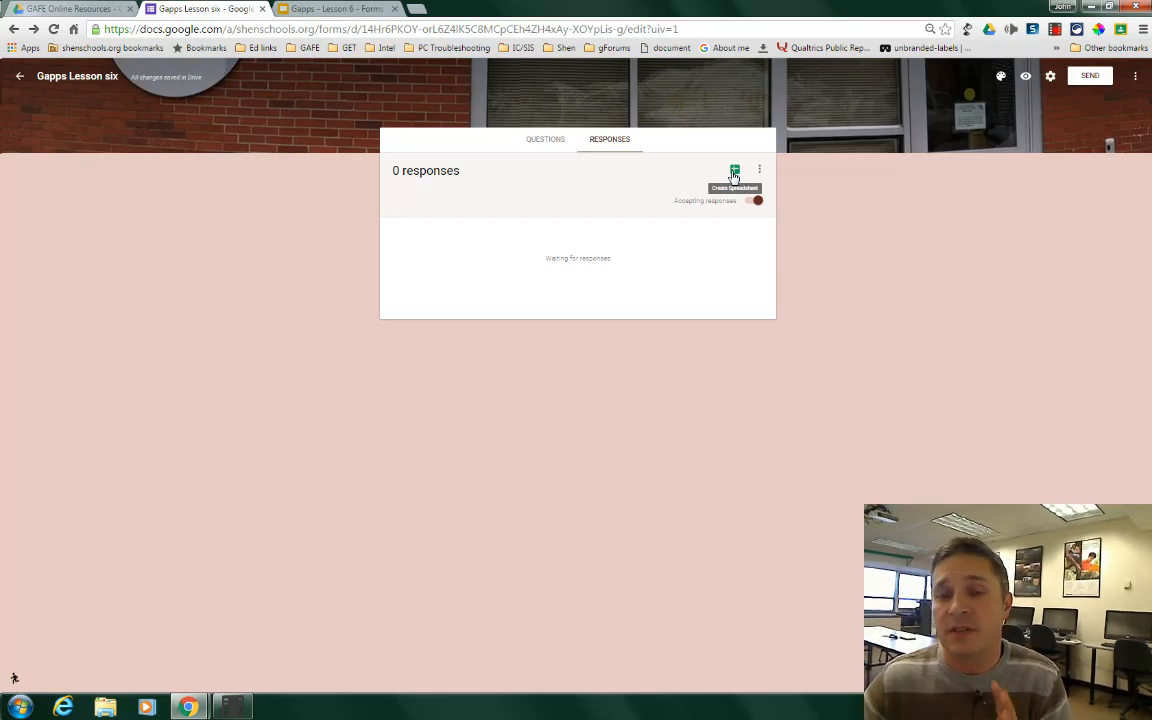
{"action": "left_click", "coordinate": [734, 173]}
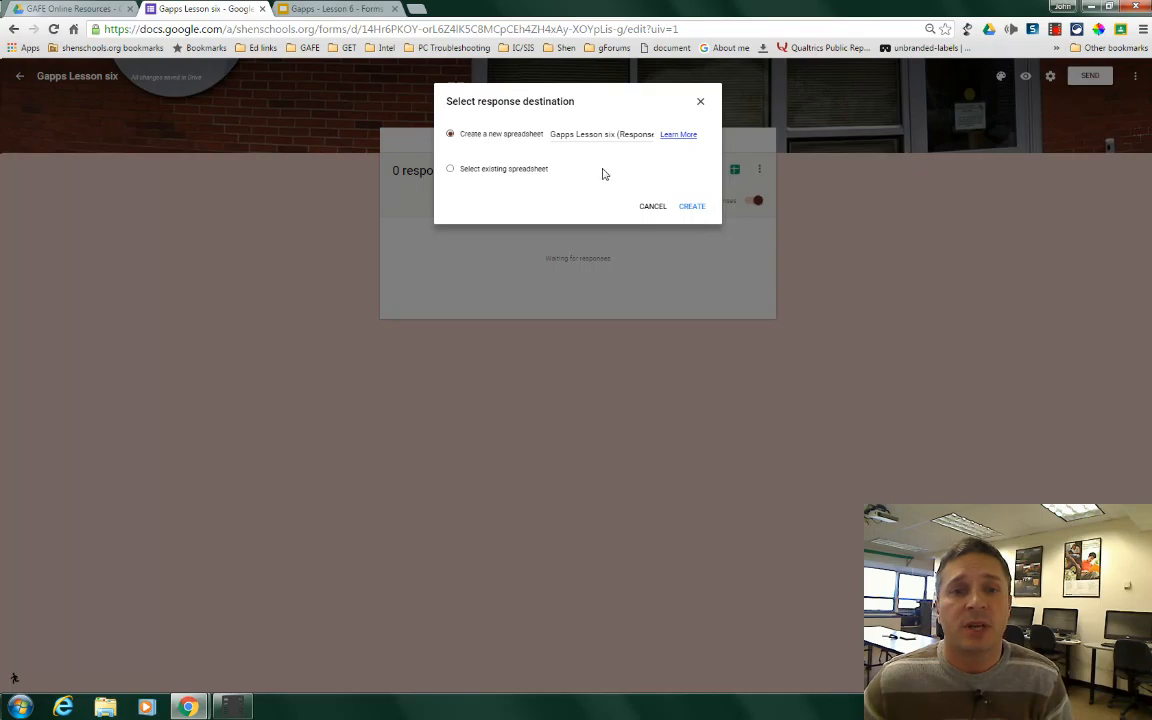
{"action": "left_click_drag", "start_coordinate": [549, 134], "coordinate": [652, 134]}
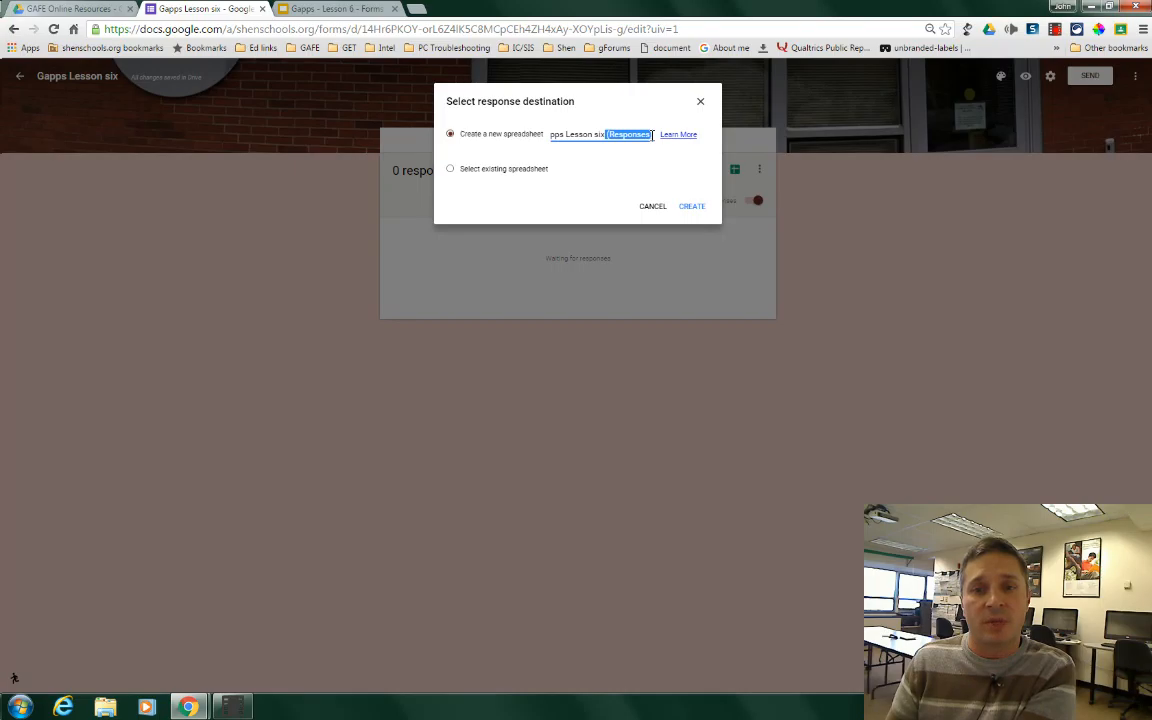
{"action": "left_click", "coordinate": [698, 208]}
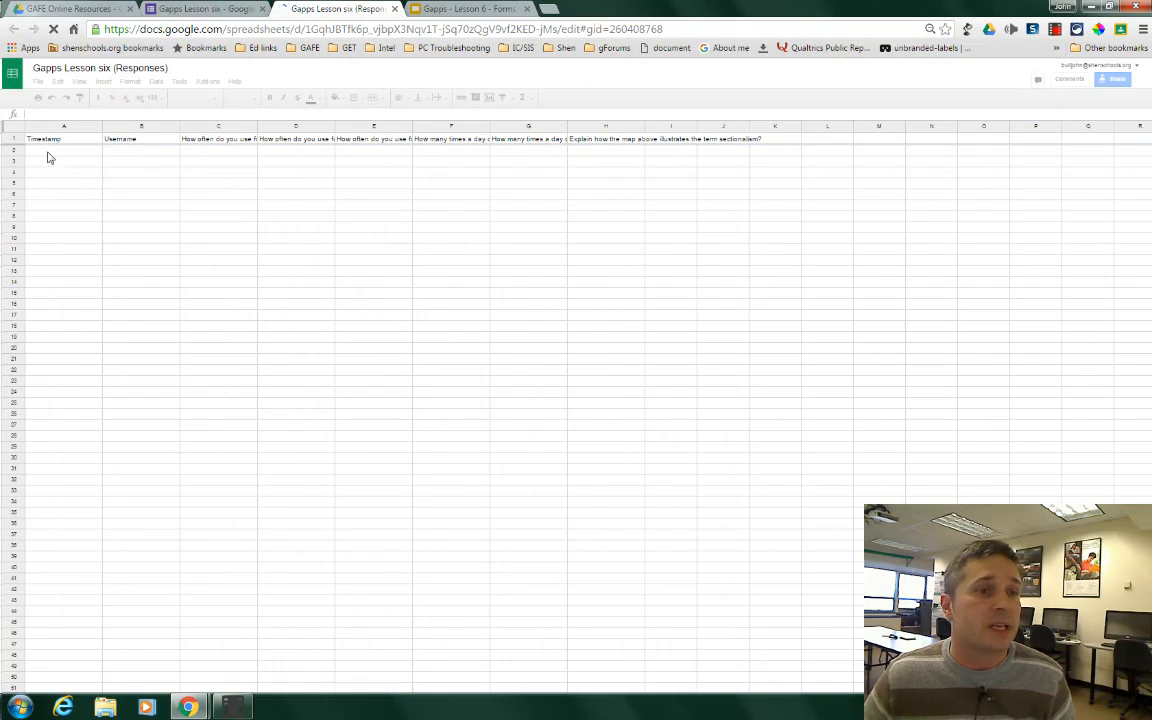
Step: Examine the response spreadsheet and locate both it and the form in the GAFE Online Resources folder in Google Drive
{"action": "left_click", "coordinate": [140, 155]}
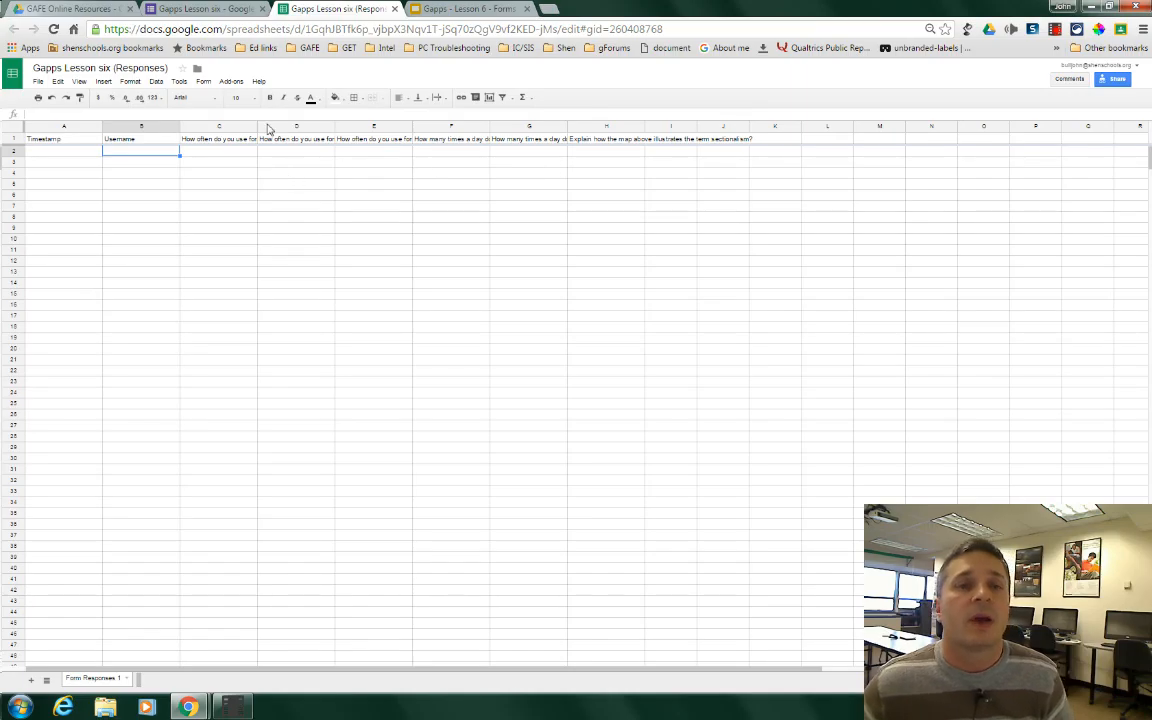
{"action": "left_click", "coordinate": [85, 10]}
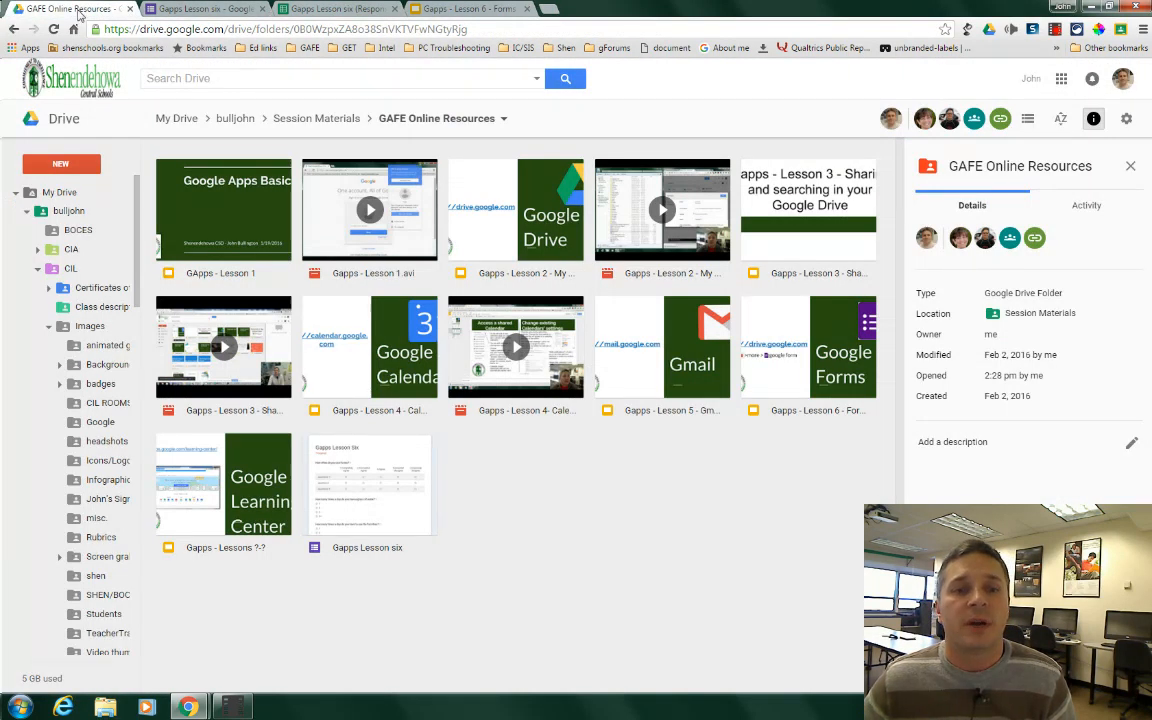
{"action": "left_click", "coordinate": [338, 484]}
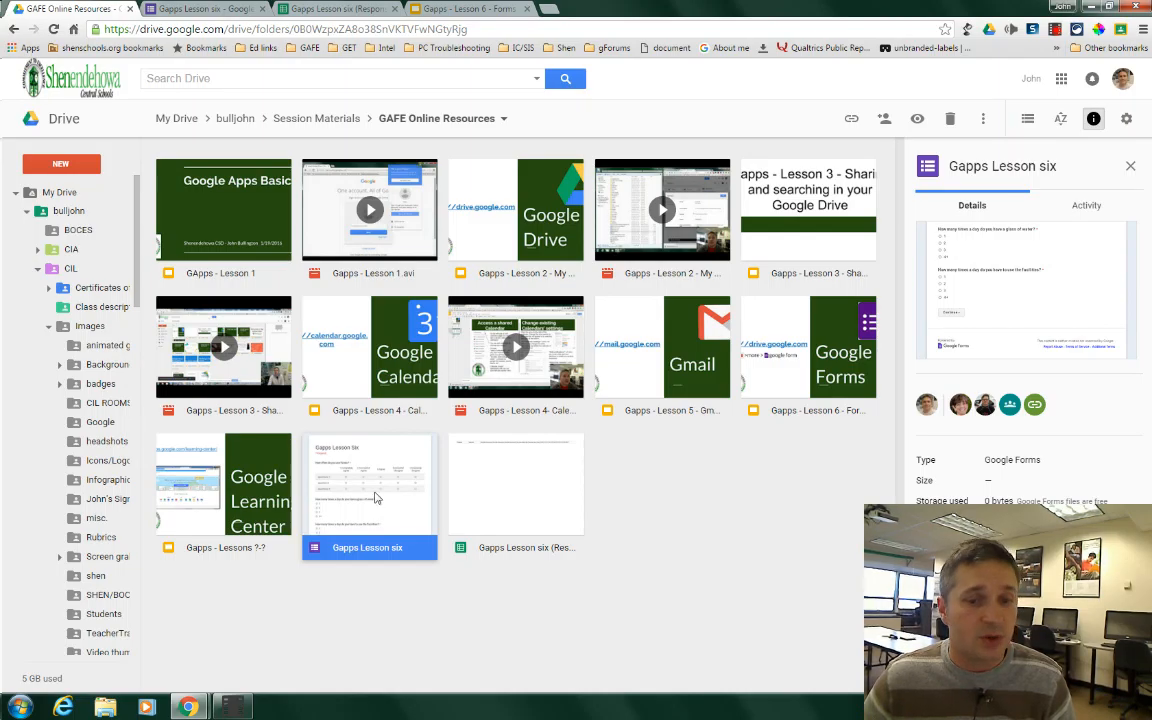
{"action": "left_click", "coordinate": [510, 497]}
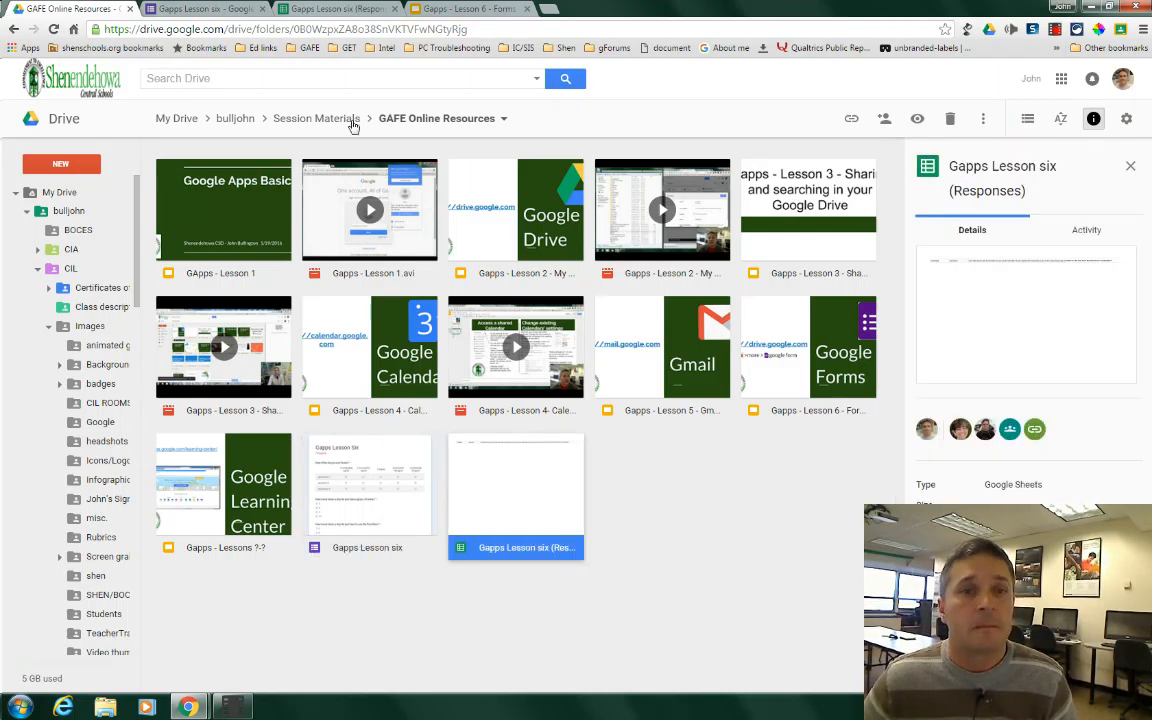
Step: Return to the Gapps Lesson six form, open its sending options for sharing by link, and copy the full form link
{"action": "left_click", "coordinate": [198, 9]}
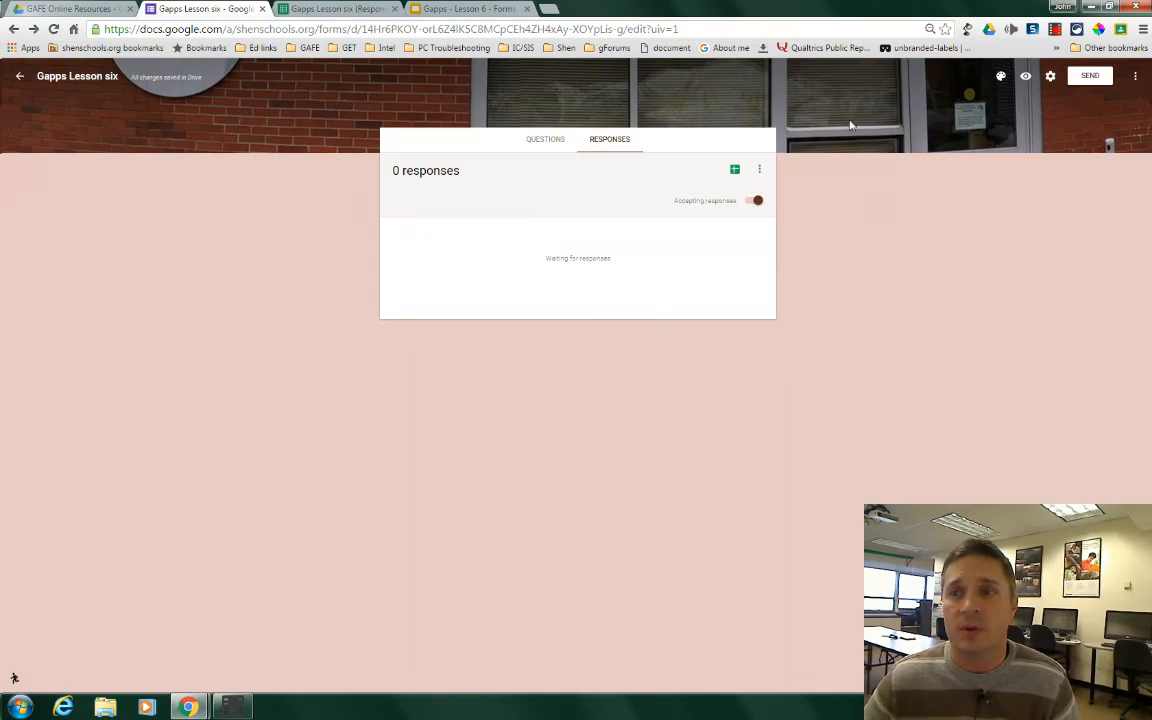
{"action": "left_click", "coordinate": [1088, 77]}
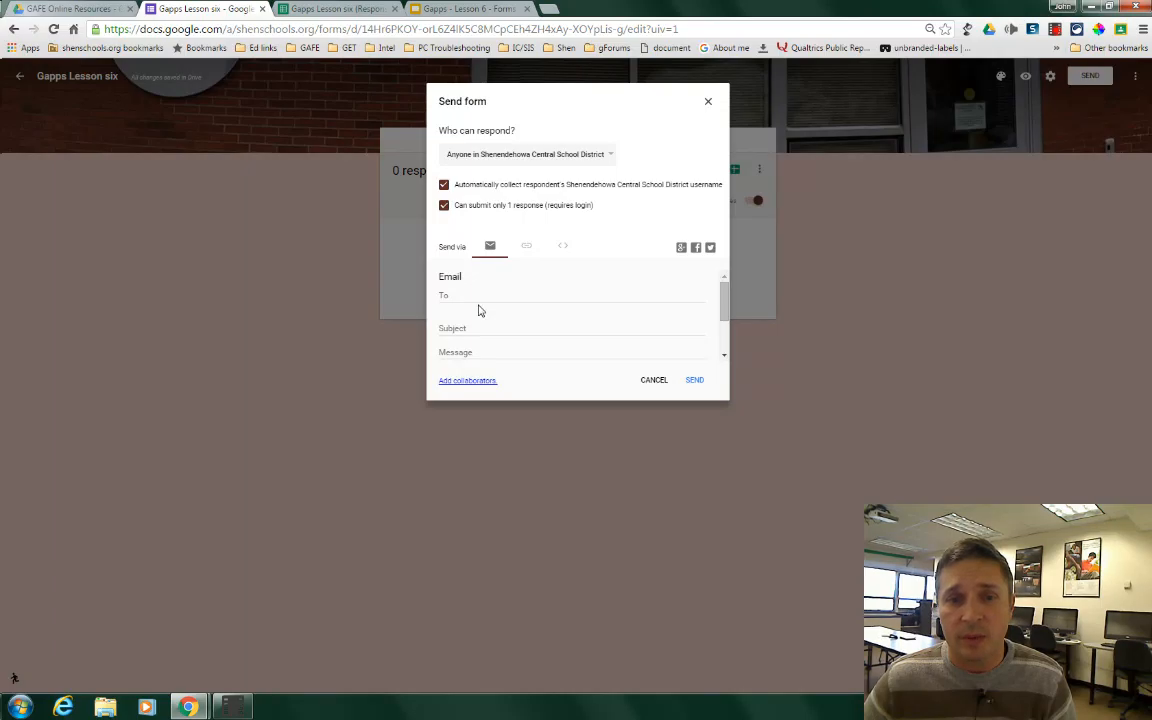
{"action": "left_click", "coordinate": [525, 252]}
{"action": "left_click", "coordinate": [527, 299]}
{"action": "right_click", "coordinate": [527, 299]}
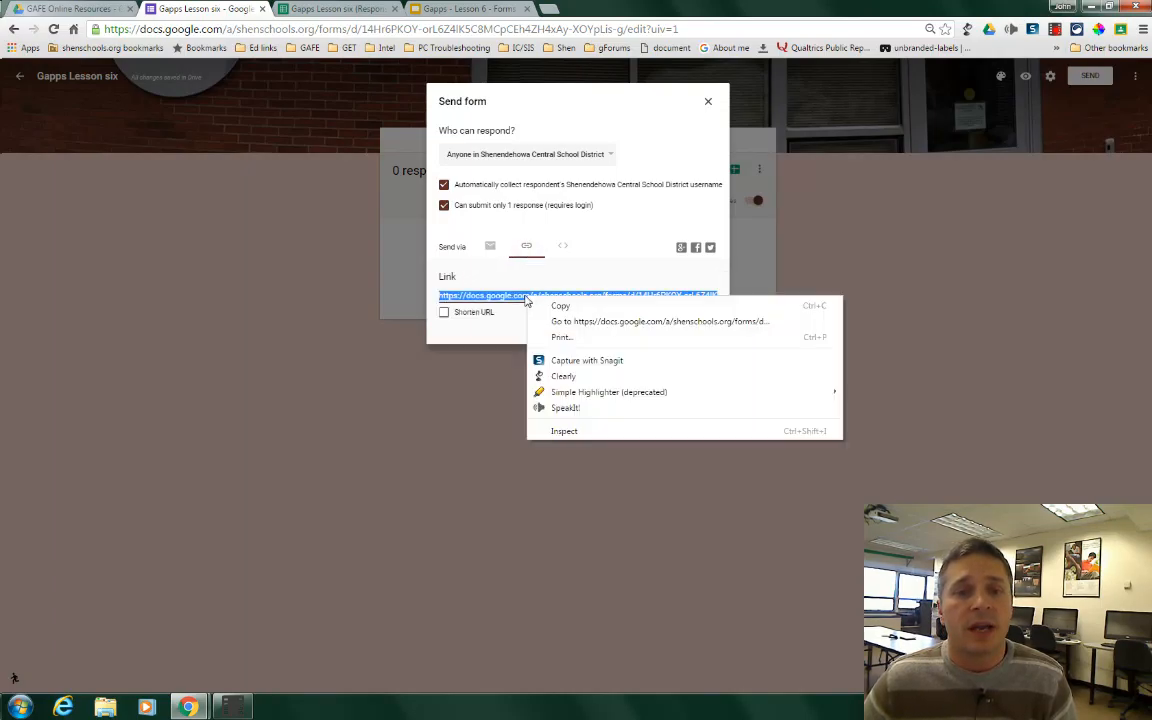
{"action": "left_click", "coordinate": [545, 303]}
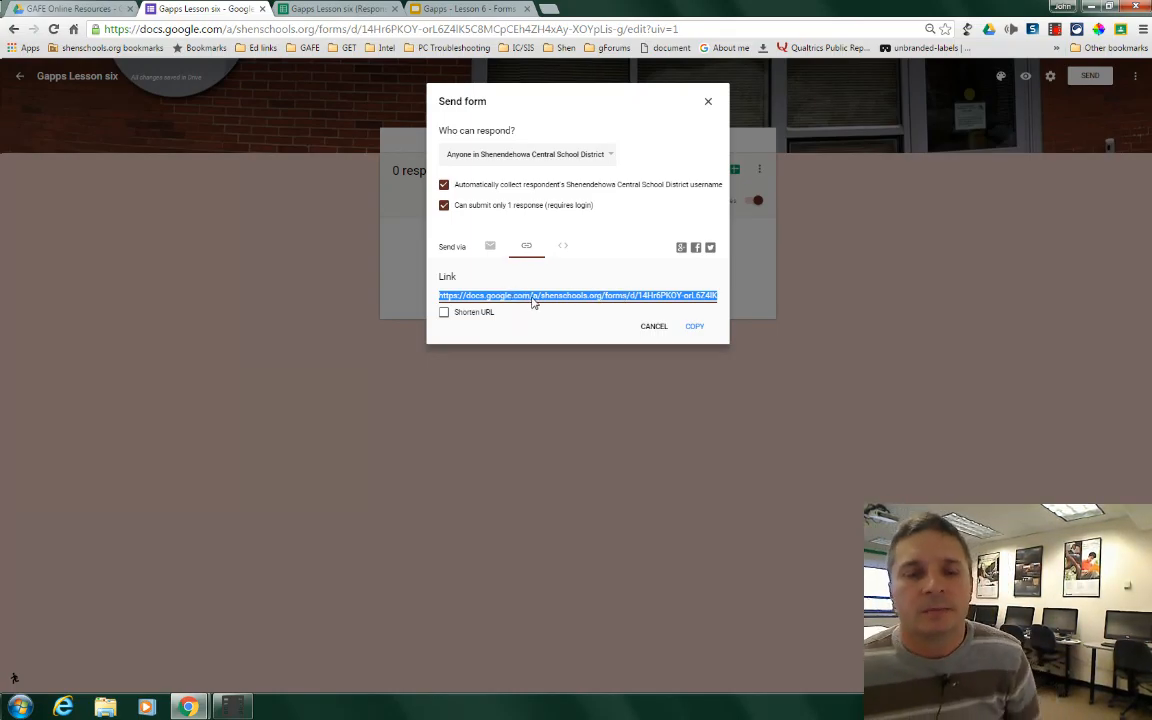
Step: Shorten the form's URL, copy the short link, and close the sending options
{"action": "left_click", "coordinate": [444, 314]}
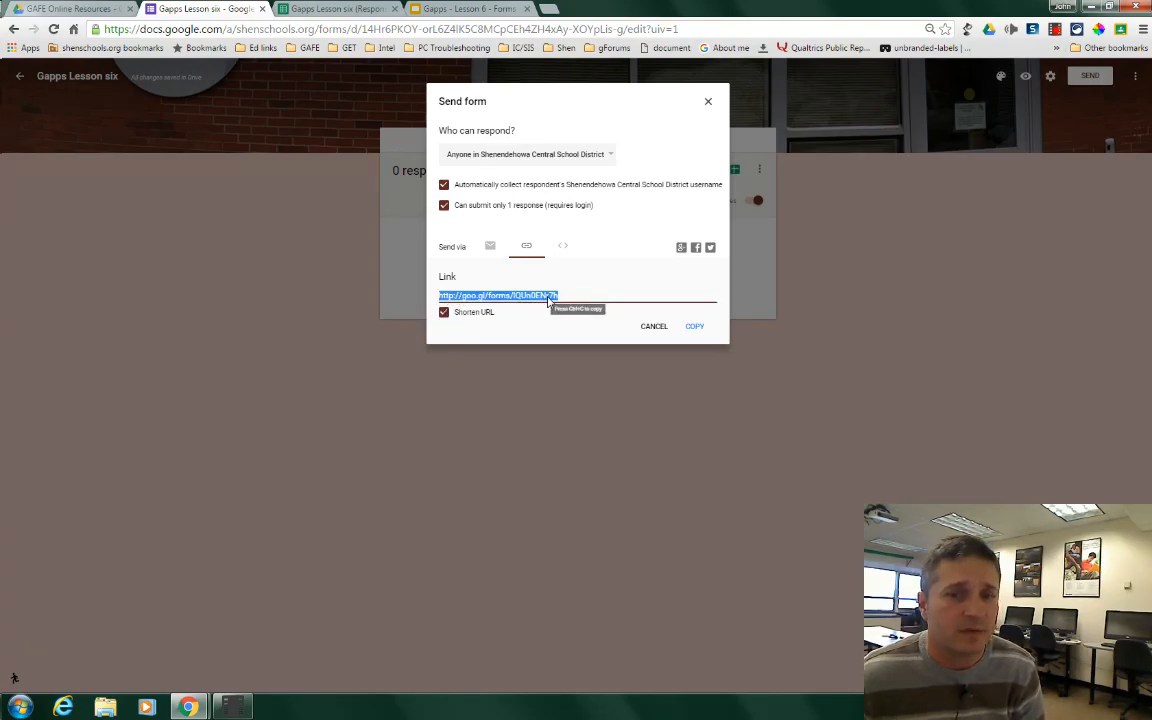
{"action": "left_click", "coordinate": [694, 327]}
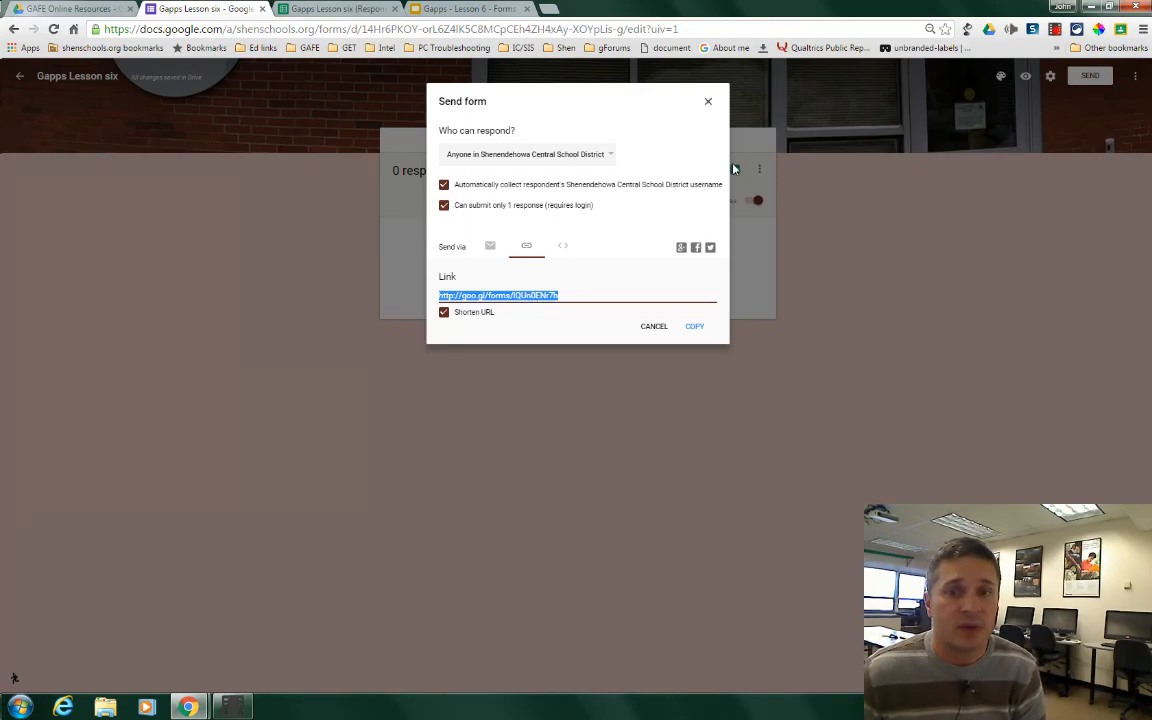
{"action": "left_click", "coordinate": [707, 106]}
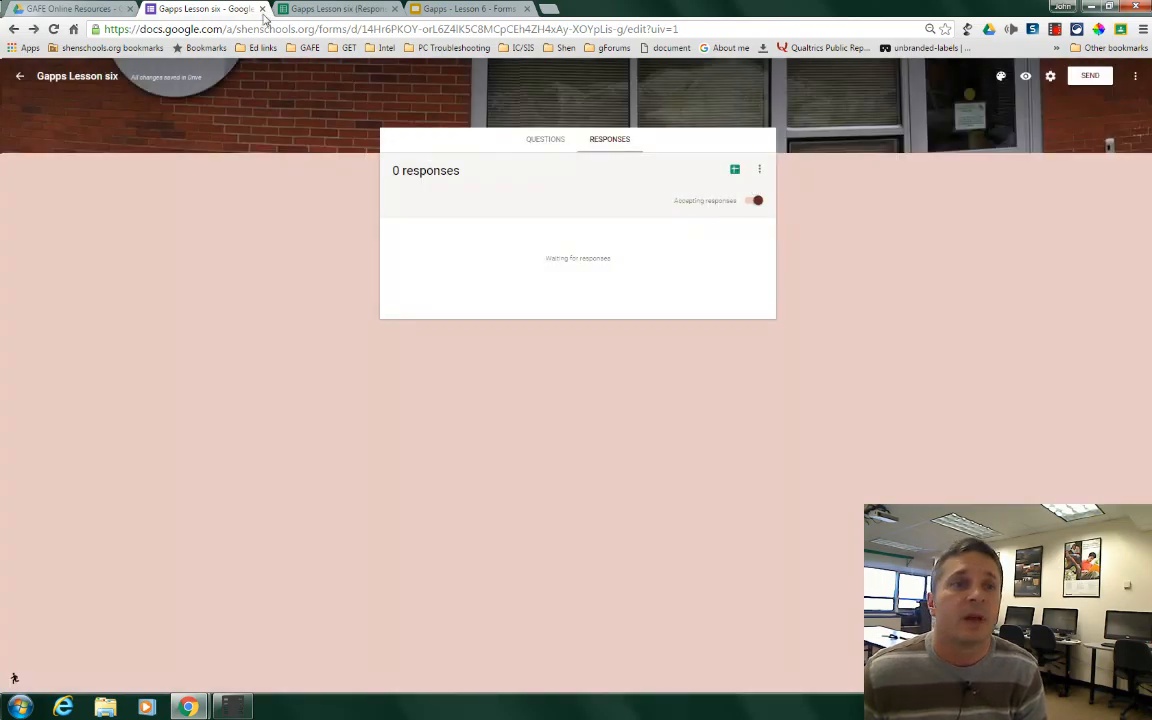
Step: Close the form and its response spreadsheet, and open "Electronic Logbook (Responses)" from the CIL folder in Google Drive
{"action": "left_click", "coordinate": [262, 9]}
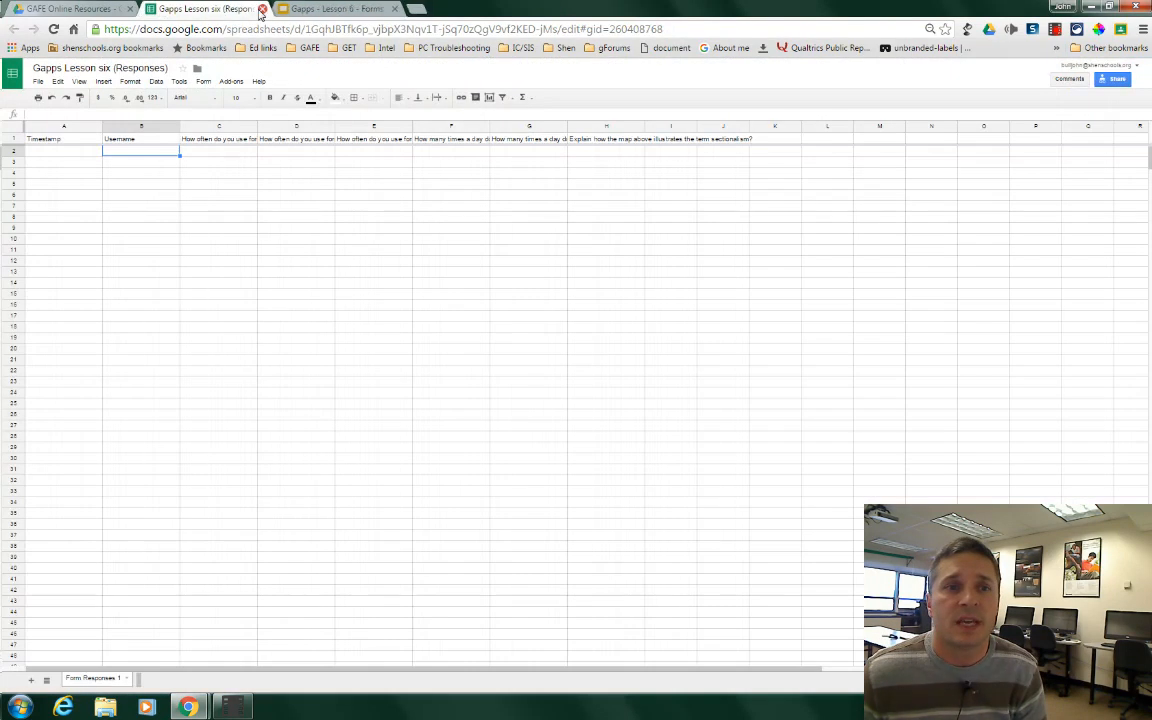
{"action": "left_click", "coordinate": [262, 9]}
{"action": "left_click", "coordinate": [80, 9]}
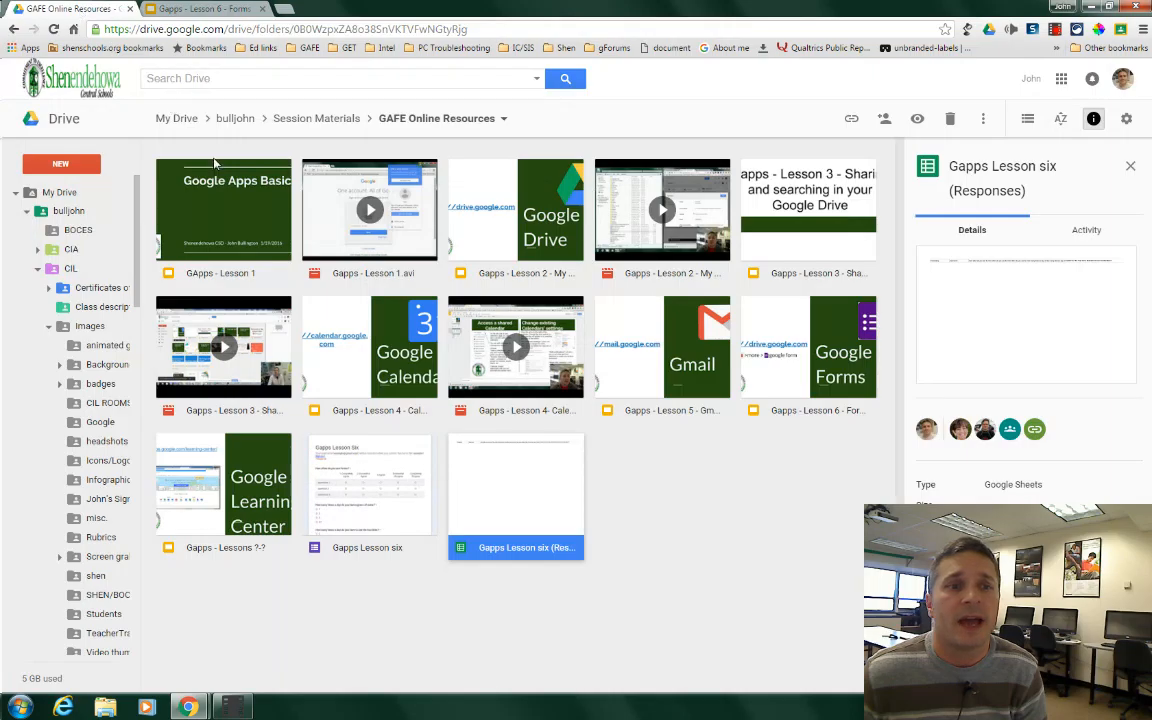
{"action": "left_click", "coordinate": [70, 268]}
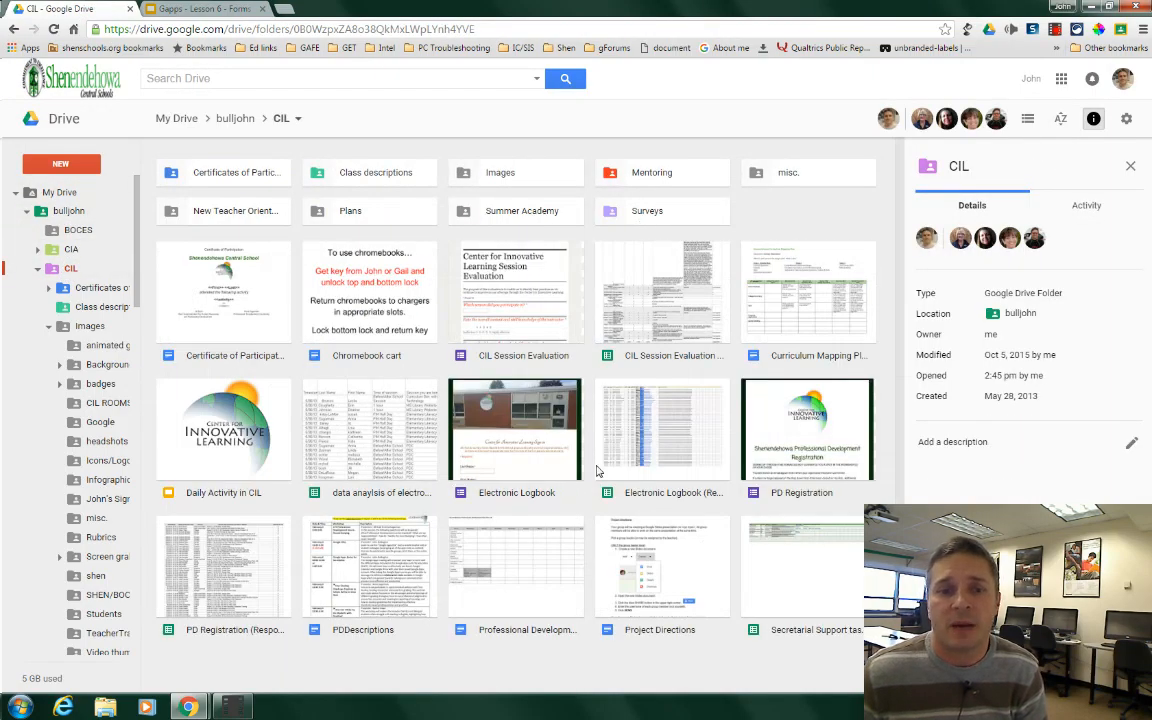
{"action": "left_click", "coordinate": [620, 430]}
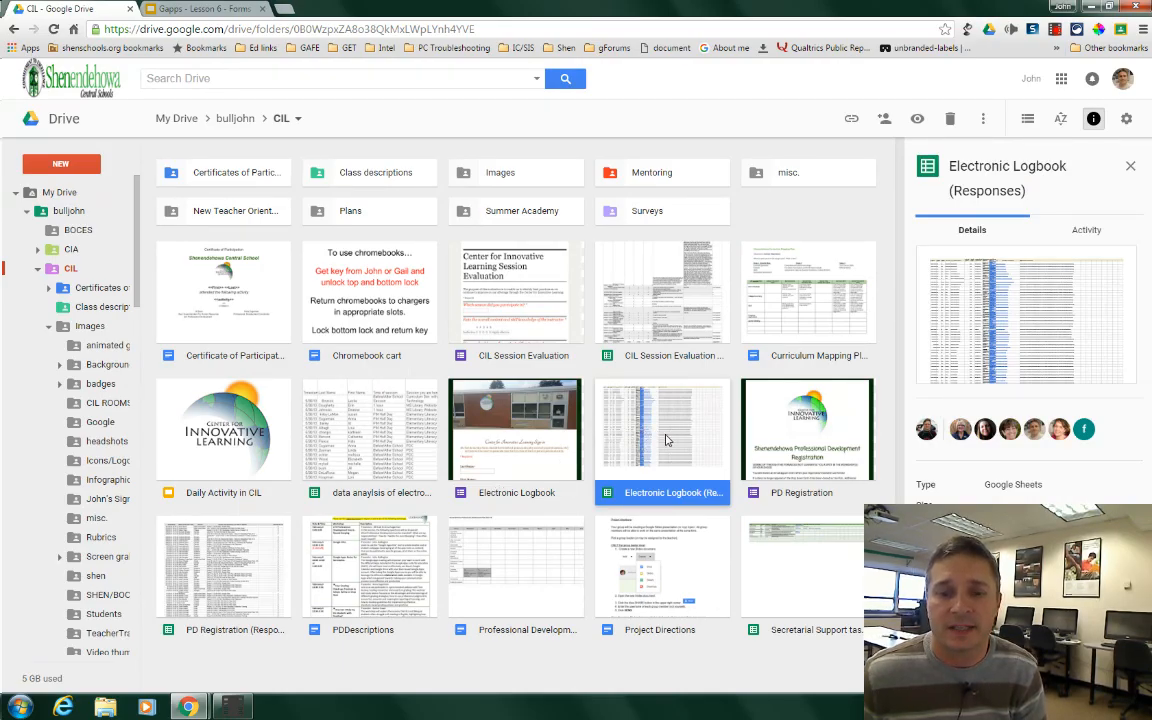
{"action": "double_click", "coordinate": [662, 432]}
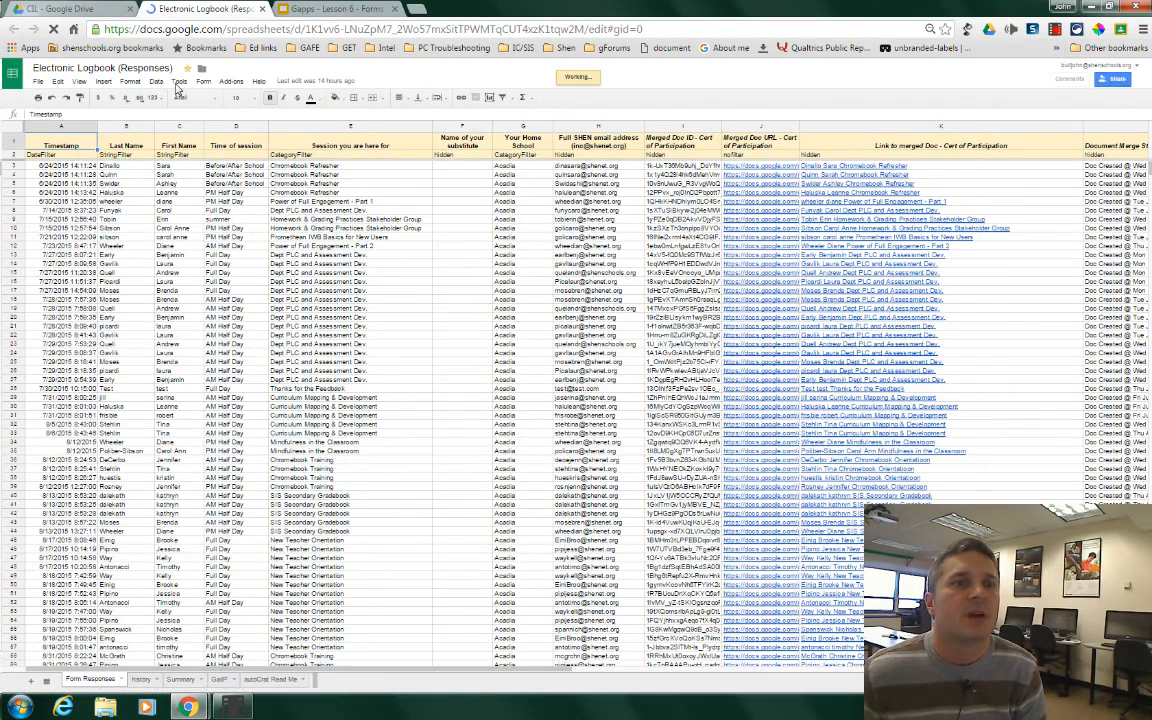
Step: Show the summary of responses for the form linked to the Electronic Logbook spreadsheet
{"action": "left_click", "coordinate": [203, 82]}
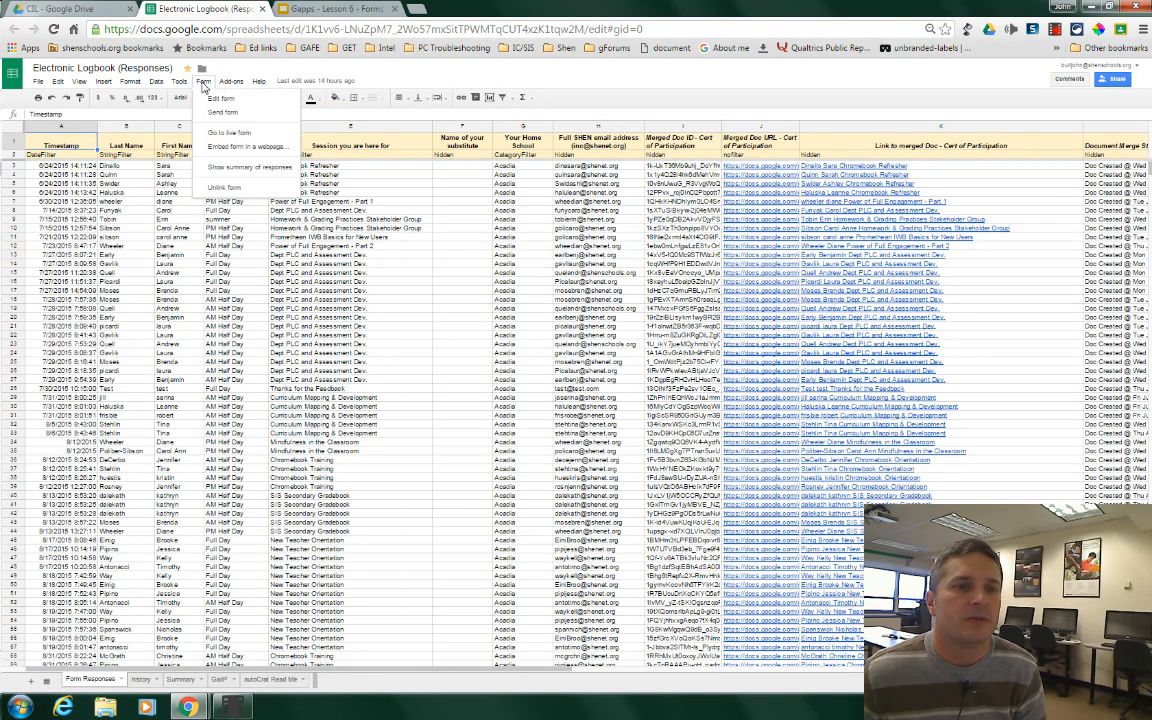
{"action": "left_click", "coordinate": [236, 172]}
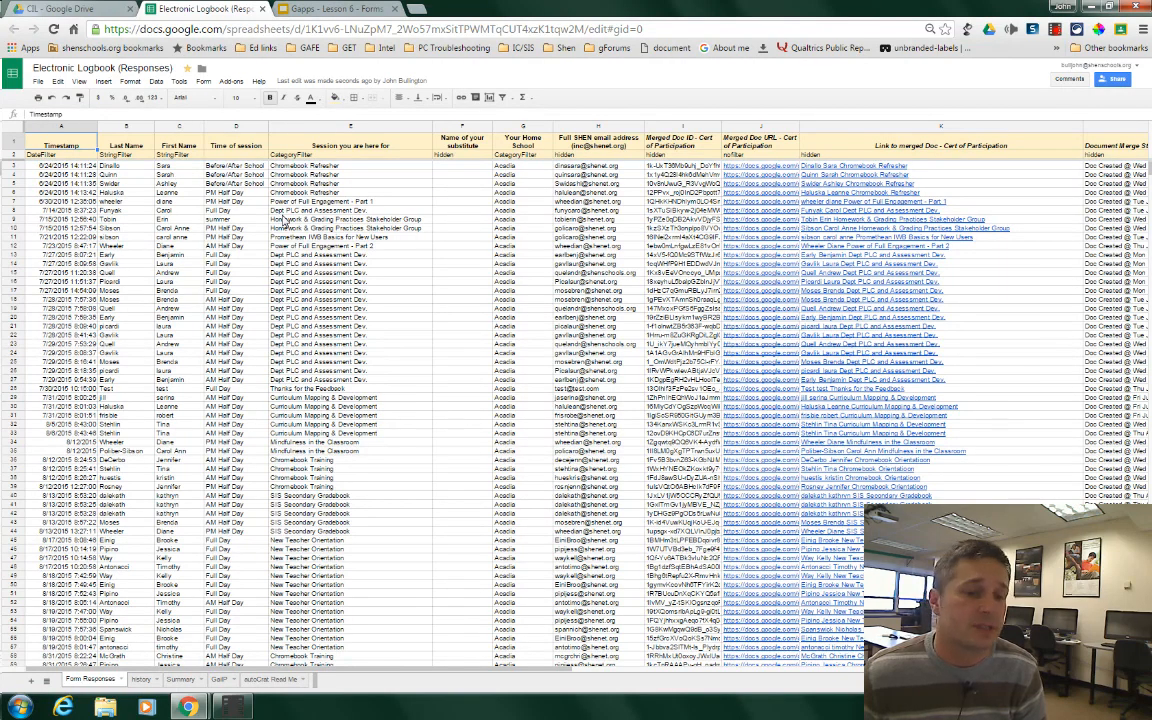
{"action": "left_click", "coordinate": [230, 83]}
{"action": "left_click", "coordinate": [218, 156]}
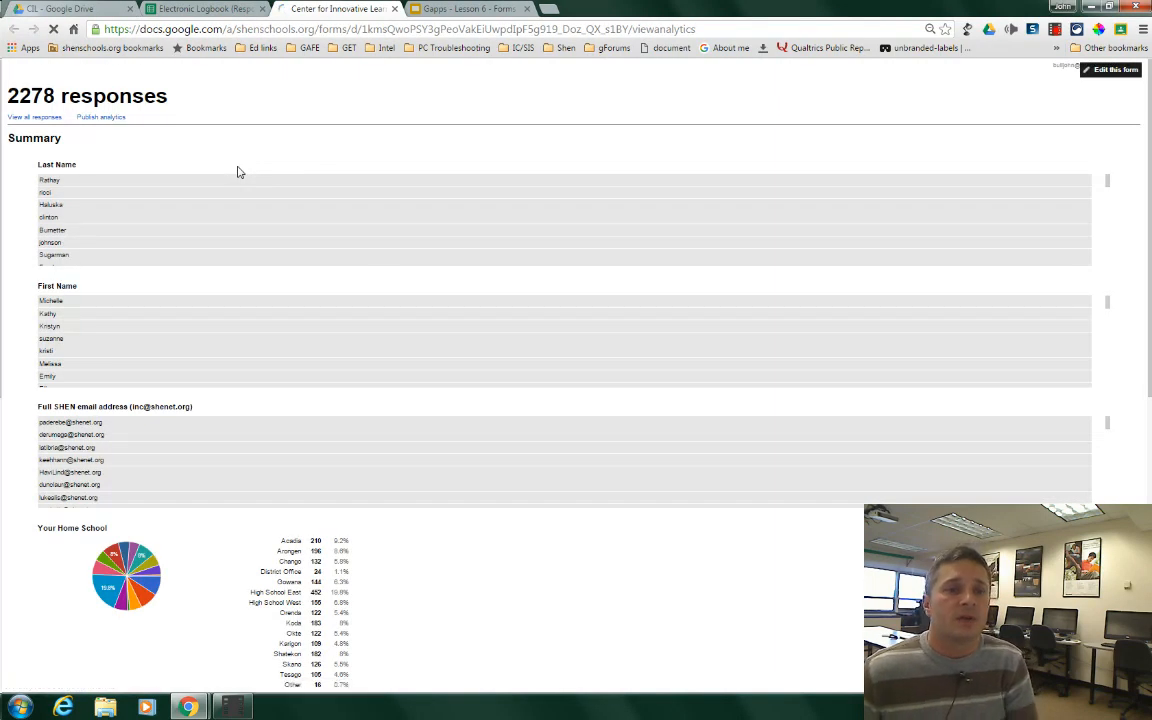
Step: Examine the summary's response lists and the pie charts for home school, time of session and session attended
{"action": "scroll", "coordinate": [97, 360], "scroll_direction": "down", "scroll_amount": 3}
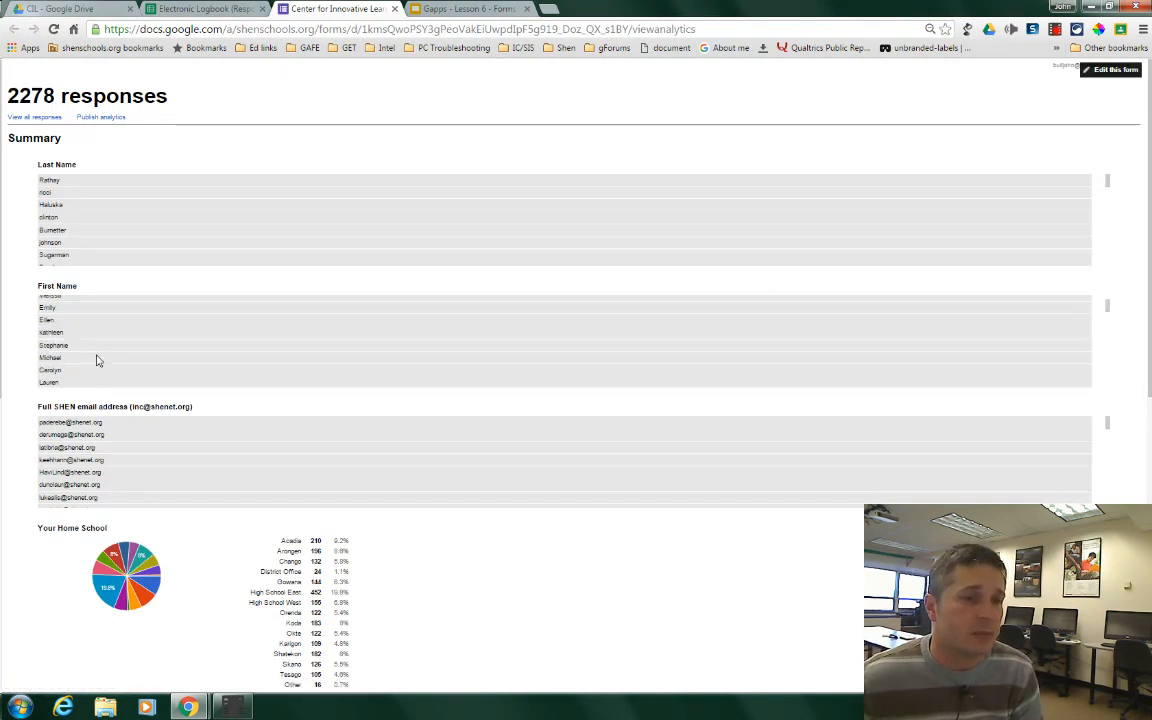
{"action": "scroll", "coordinate": [140, 215], "scroll_direction": "down", "scroll_amount": 3}
{"action": "scroll", "coordinate": [73, 447], "scroll_direction": "down", "scroll_amount": 5}
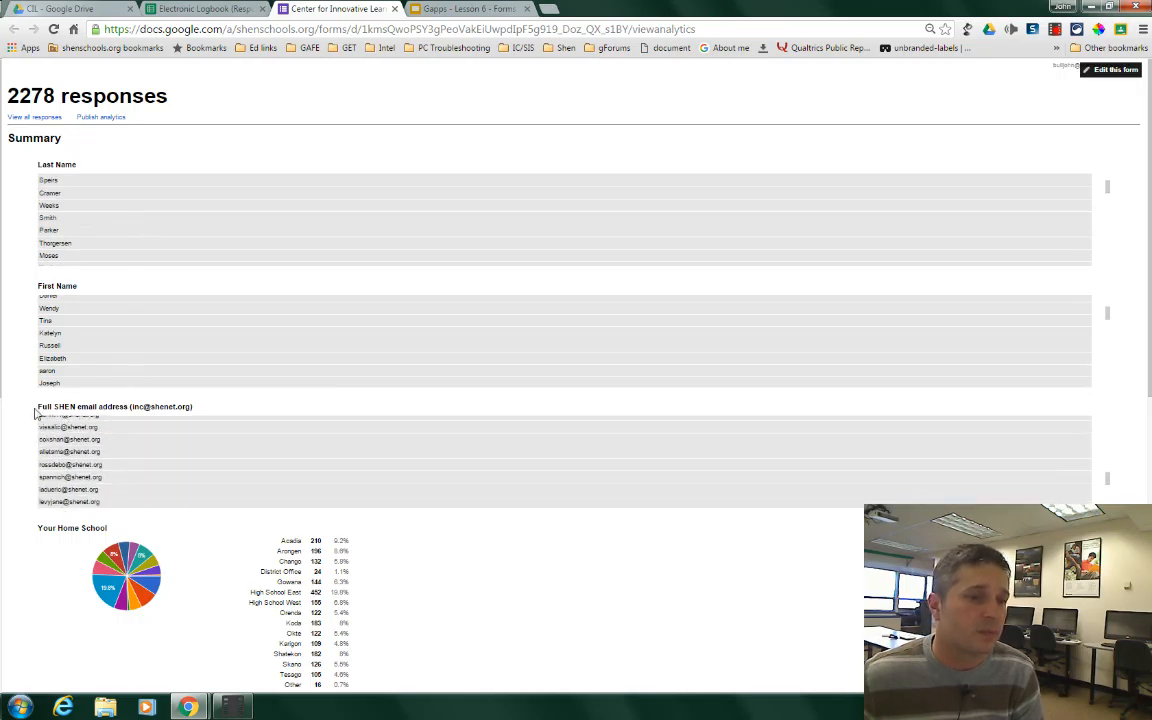
{"action": "scroll", "coordinate": [15, 414], "scroll_direction": "down", "scroll_amount": 3}
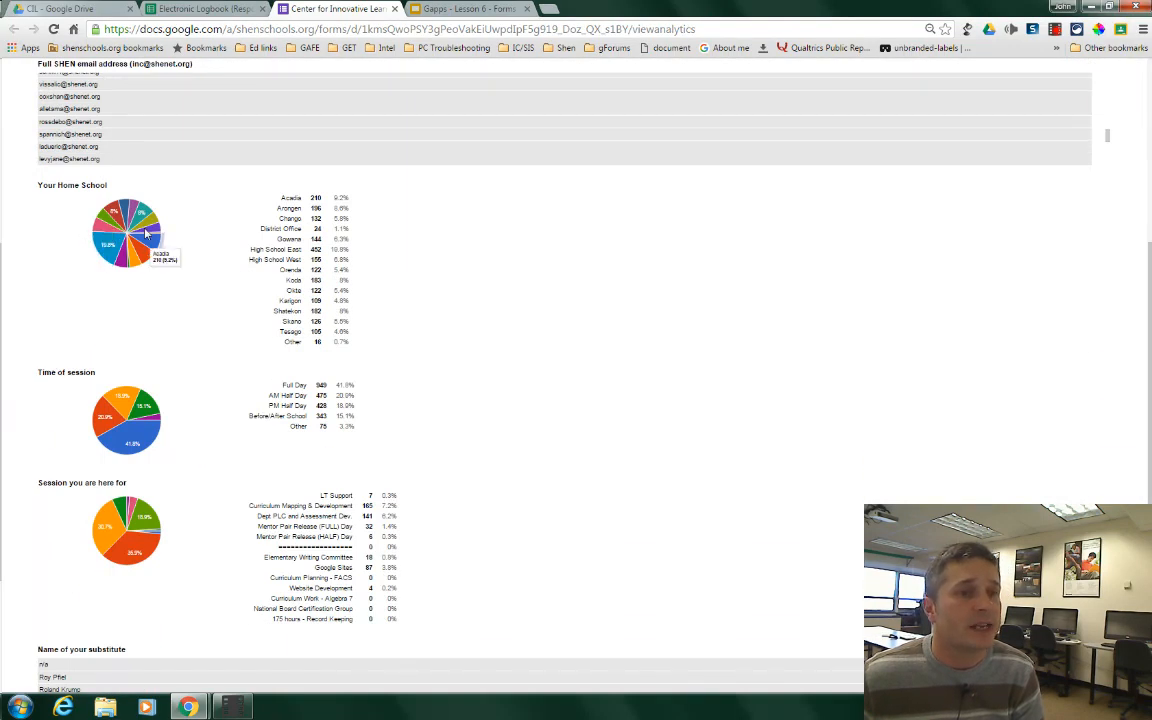
{"action": "scroll", "coordinate": [130, 435], "scroll_direction": "down", "scroll_amount": 1}
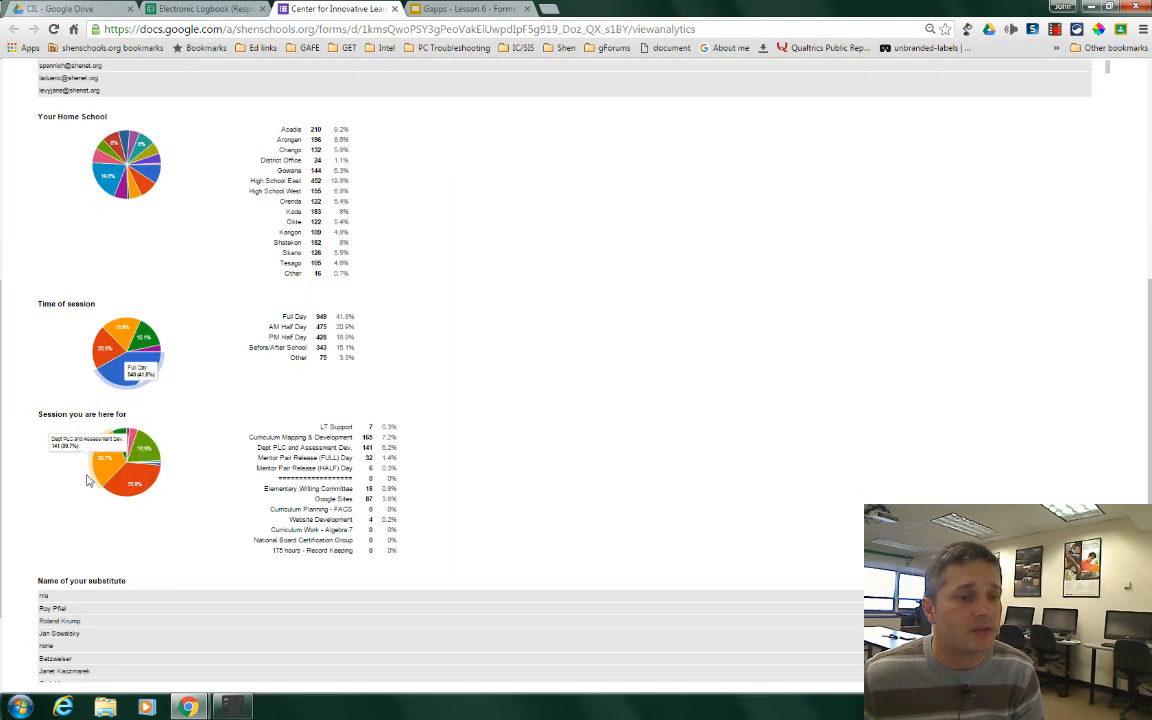
{"action": "scroll", "coordinate": [87, 481], "scroll_direction": "down", "scroll_amount": 1}
{"action": "scroll", "coordinate": [87, 481], "scroll_direction": "down", "scroll_amount": 1}
{"action": "scroll", "coordinate": [72, 357], "scroll_direction": "up", "scroll_amount": 4}
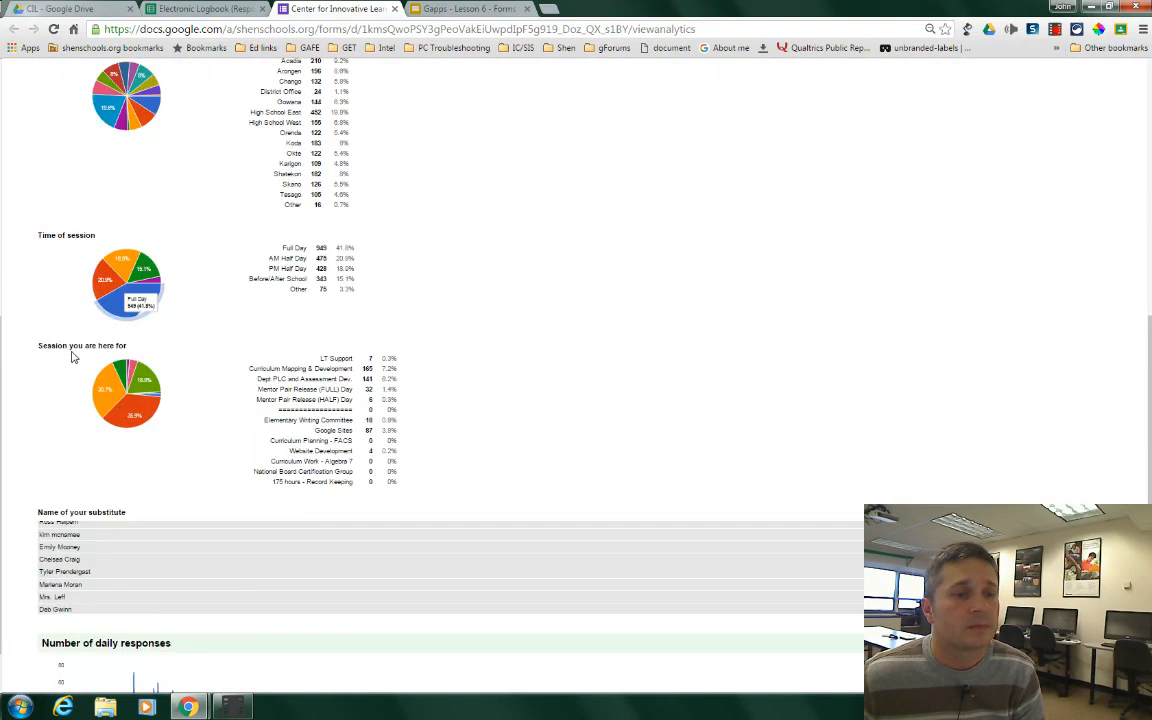
{"action": "scroll", "coordinate": [72, 357], "scroll_direction": "down", "scroll_amount": 1}
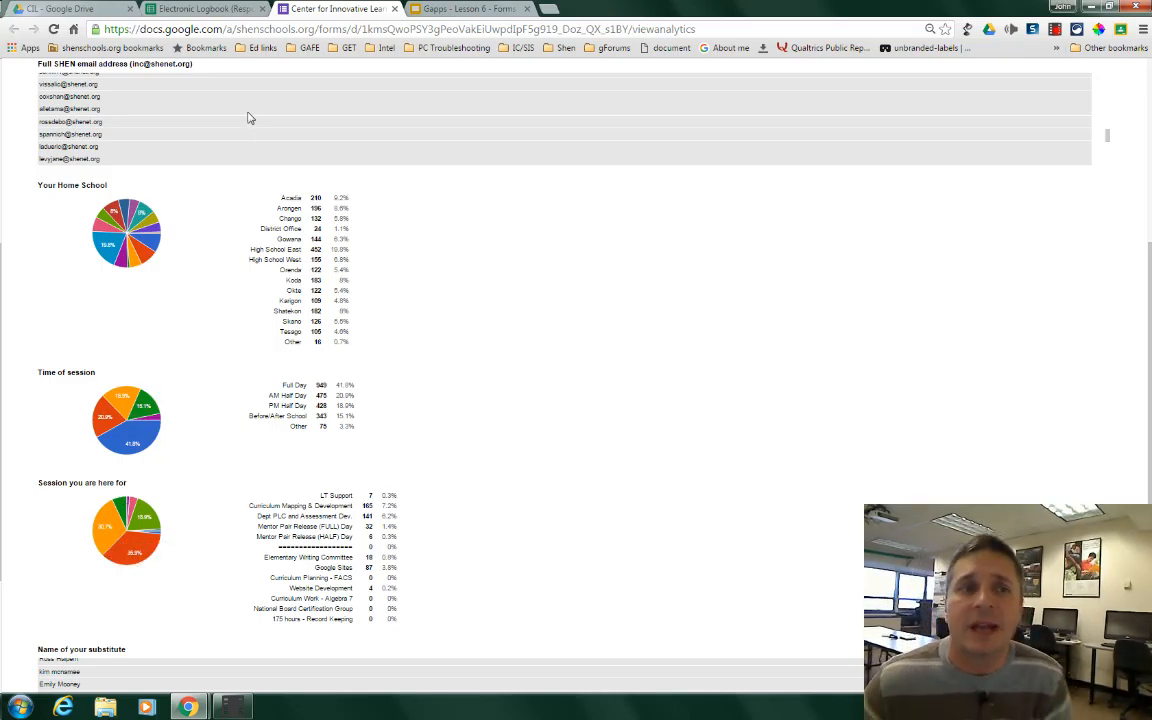
Step: Review the add-ons available in the Electronic Logbook spreadsheet, including the Flubaroo options
{"action": "left_click", "coordinate": [230, 12]}
{"action": "left_click", "coordinate": [231, 81]}
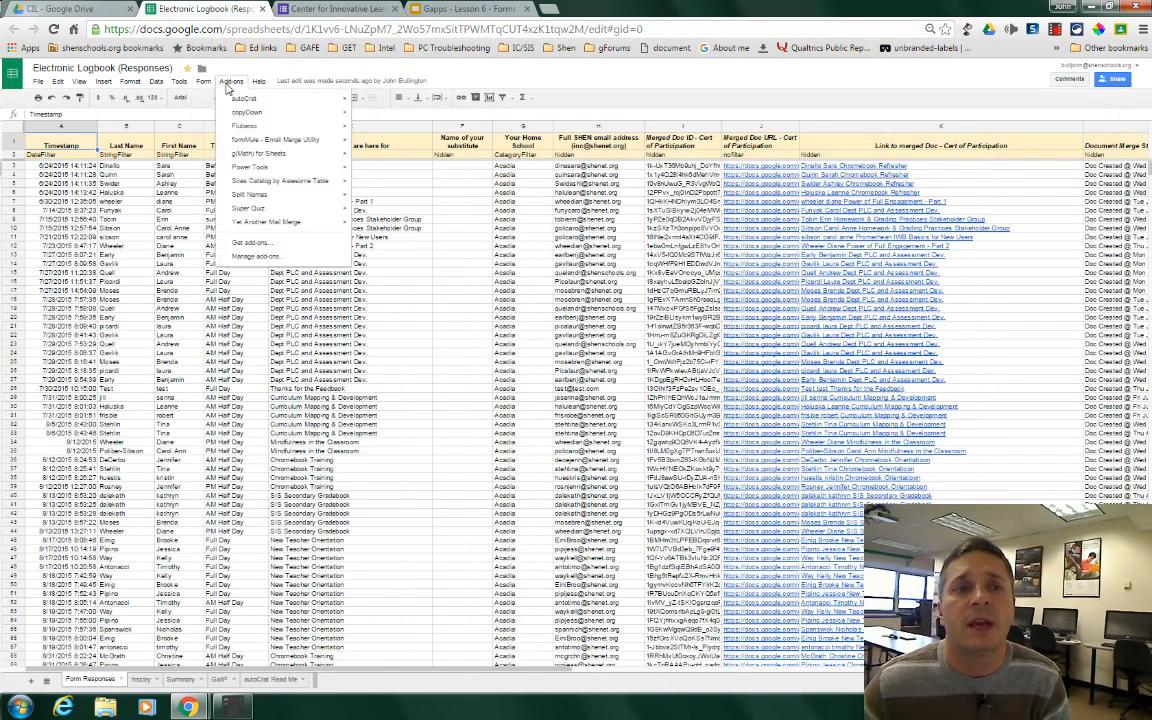
{"action": "mouse_move", "coordinate": [242, 131]}
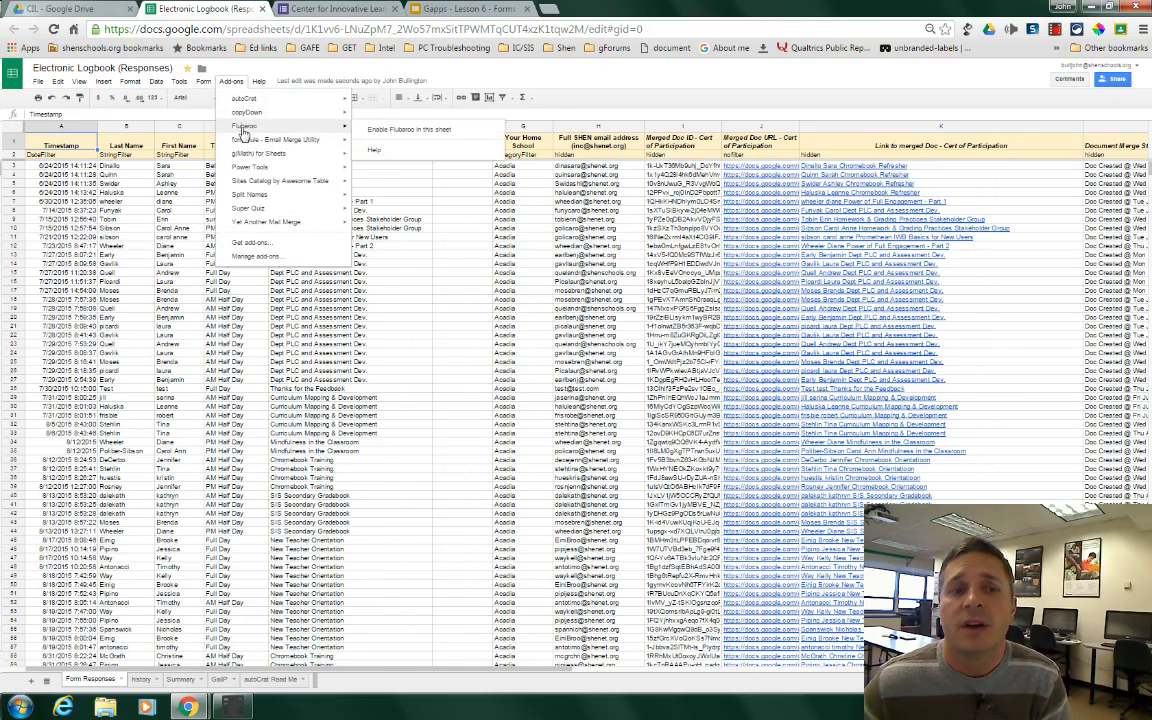
Step: Review the response summary once more from the charts up to the name lists, and close it
{"action": "left_click", "coordinate": [321, 9]}
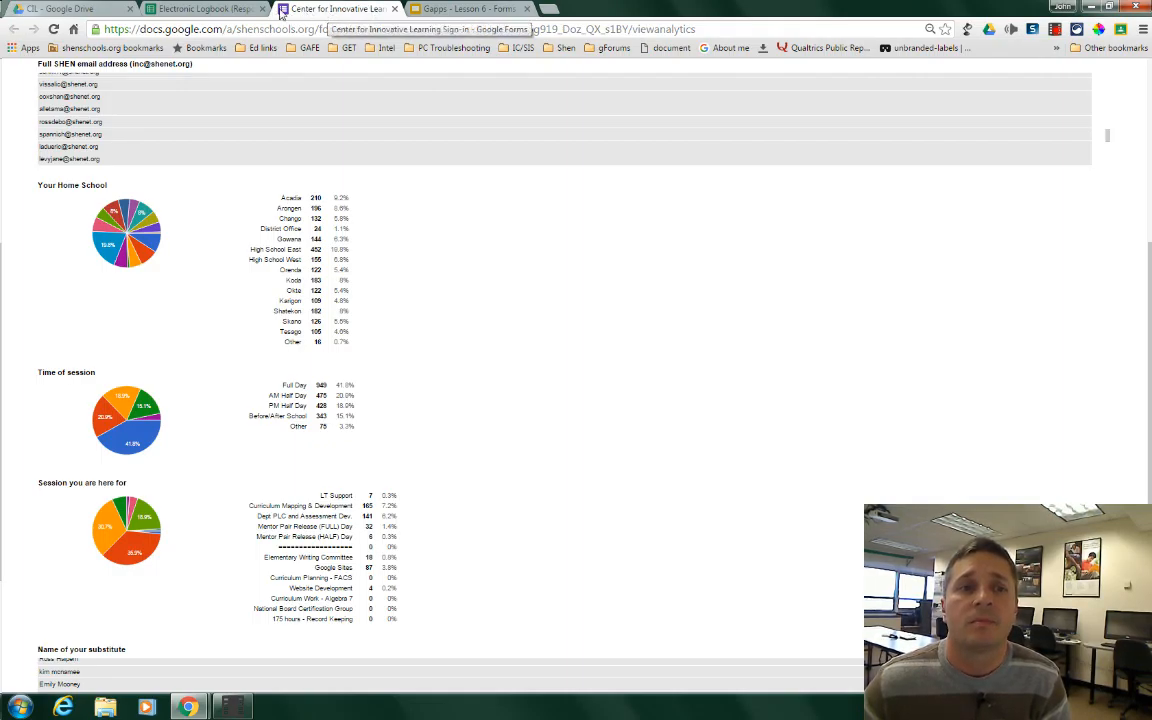
{"action": "scroll", "coordinate": [540, 335], "scroll_direction": "up", "scroll_amount": 2}
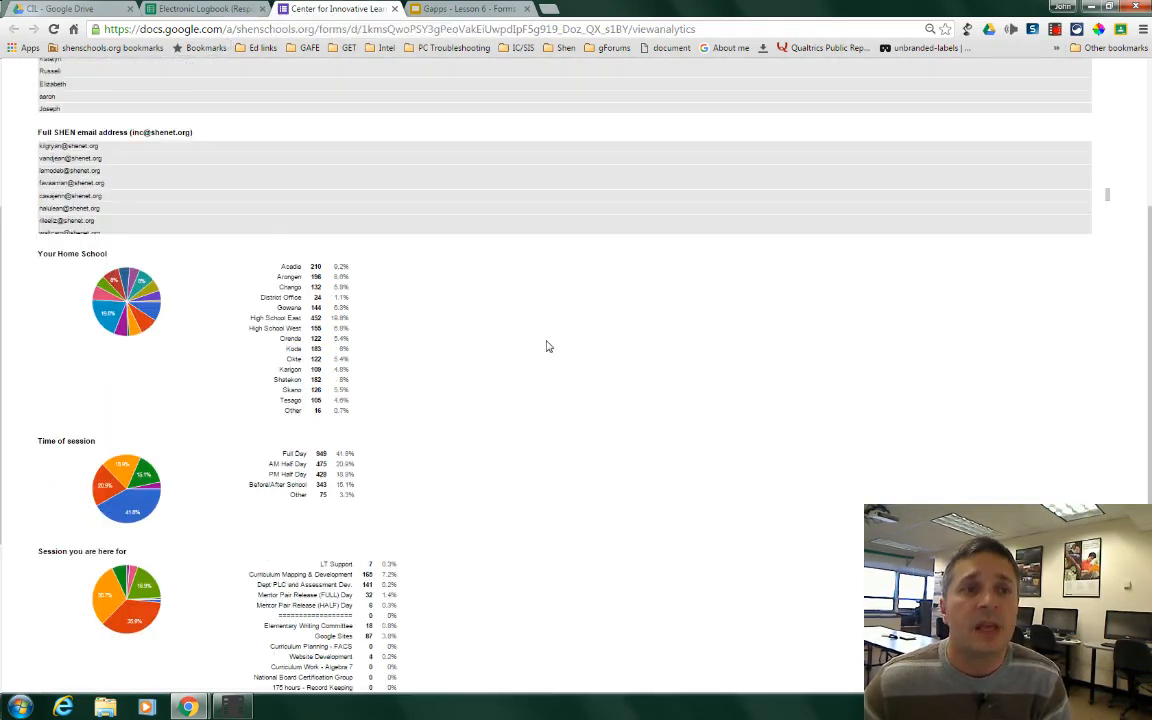
{"action": "scroll", "coordinate": [731, 382], "scroll_direction": "up", "scroll_amount": 1}
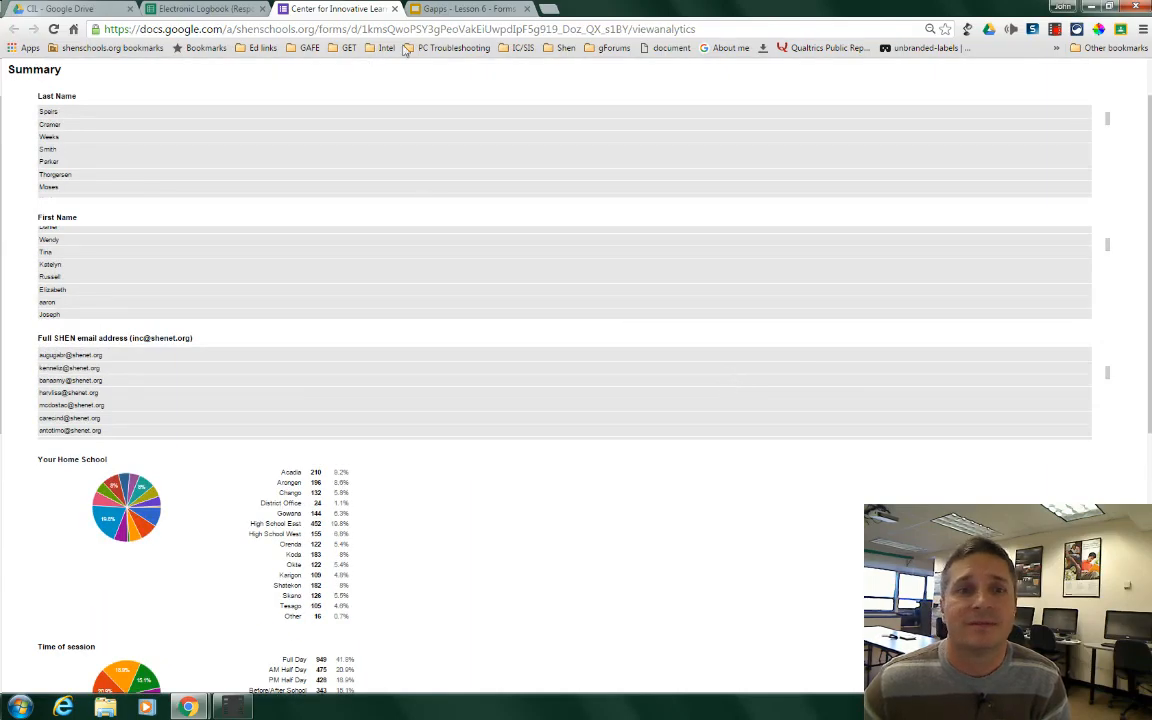
{"action": "left_click", "coordinate": [394, 9]}
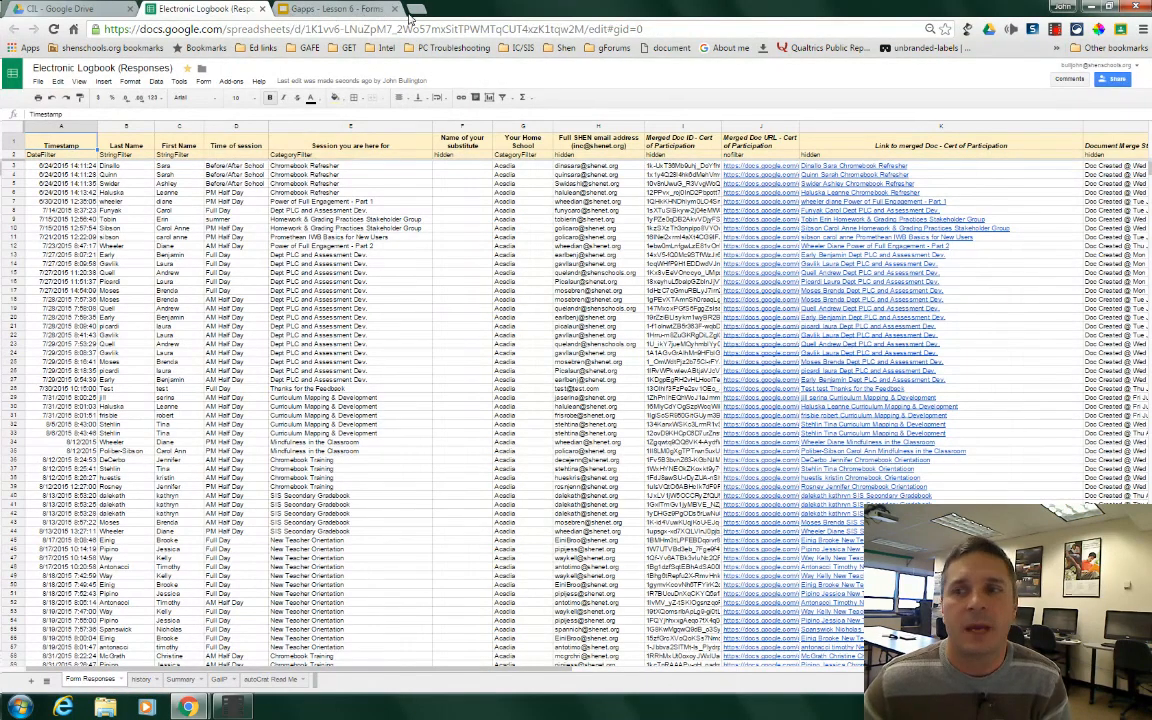
{"action": "left_click", "coordinate": [1055, 30]}
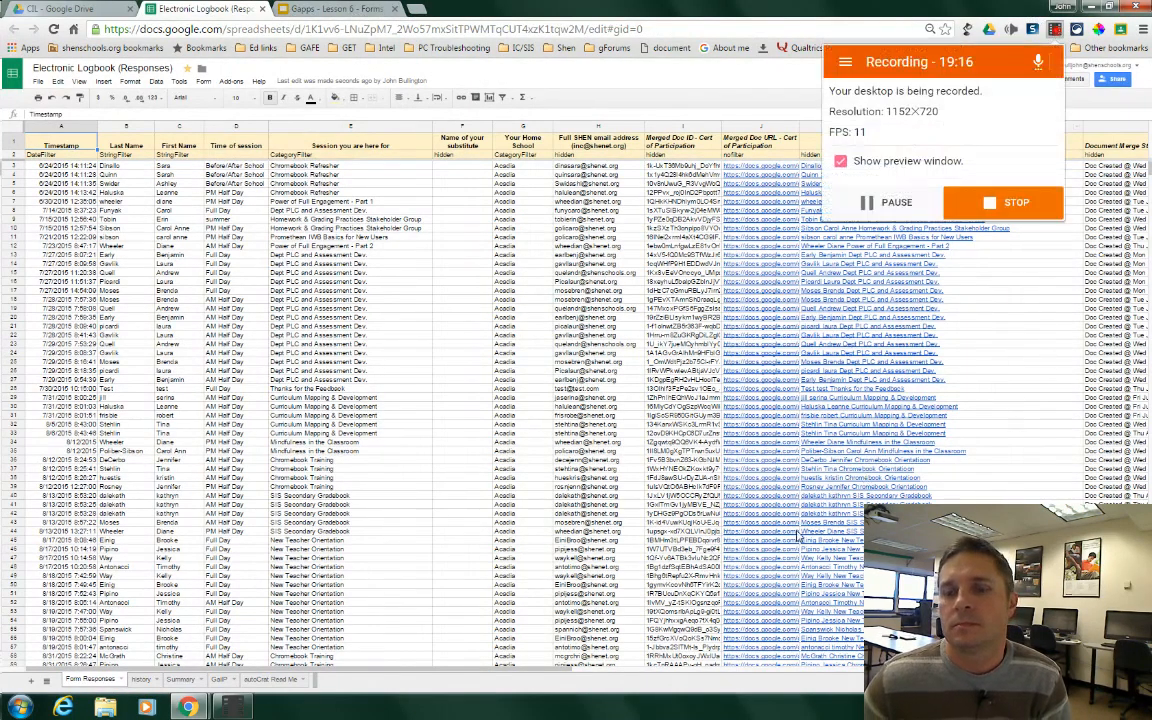